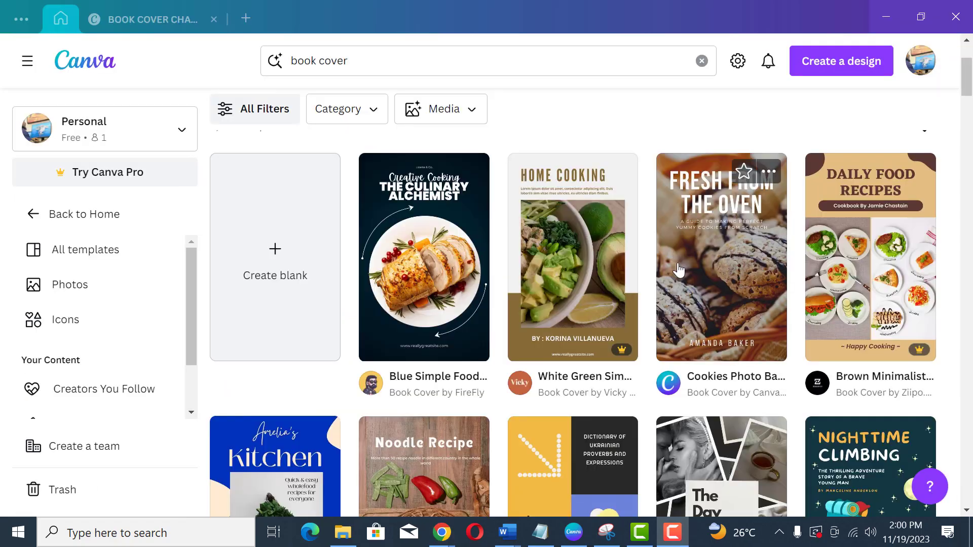
Browse the book cover templates in the search results for layout ideas
scroll(679, 270, "down", 15)
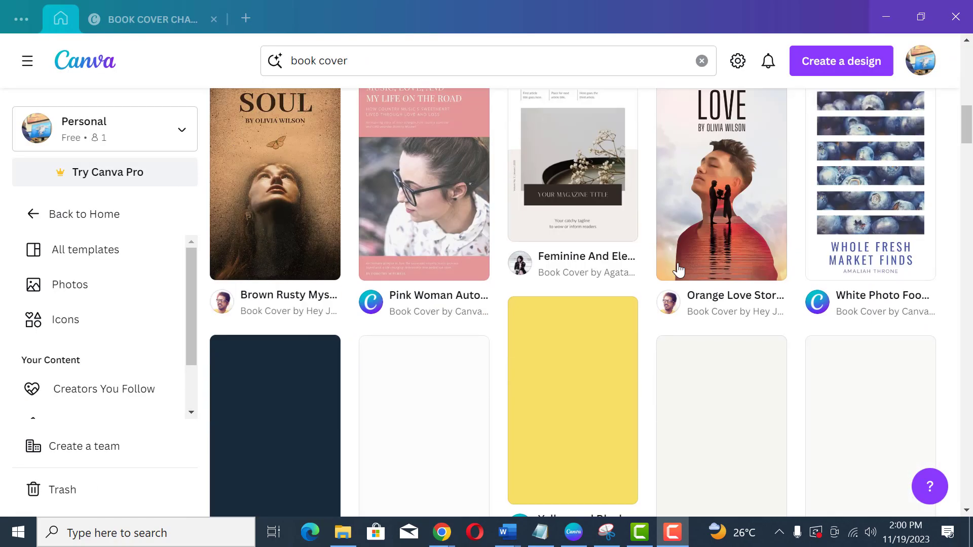
scroll(679, 270, "down", 6)
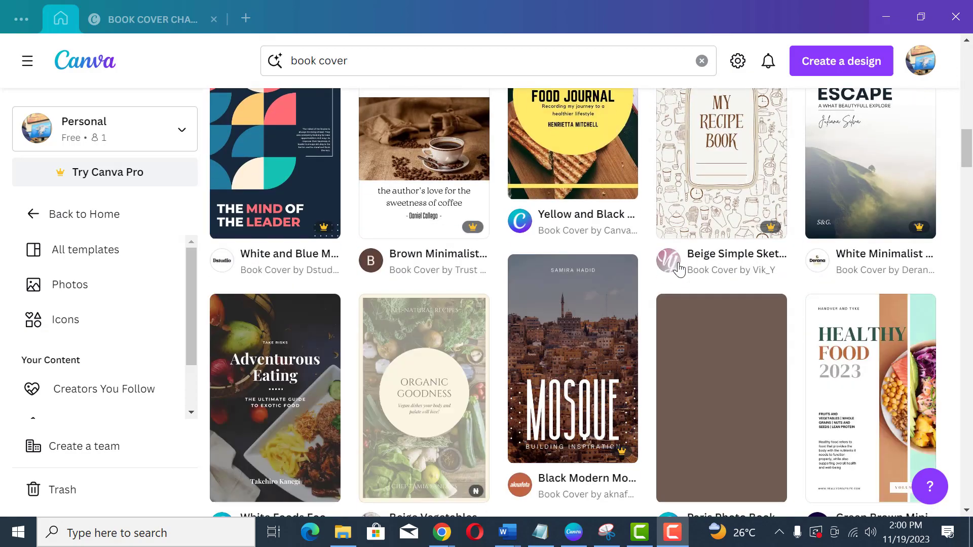
left_click_drag(967, 162, 970, 253)
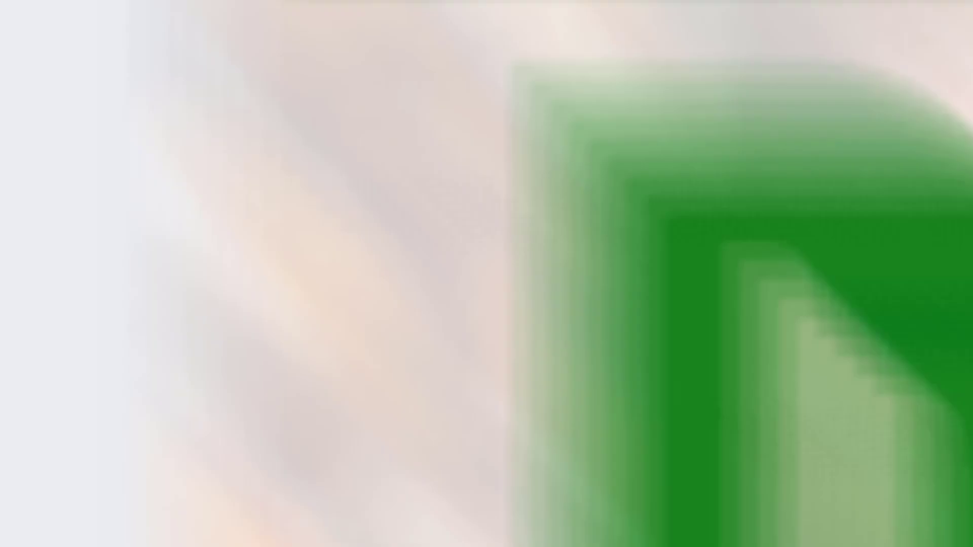
Review the existing cover pages in the BOOK COVER CHALLENGE design, from the DASH DIET cookbook through the last MONEY MAKING SECRET cover
scroll(902, 166, "down", 5)
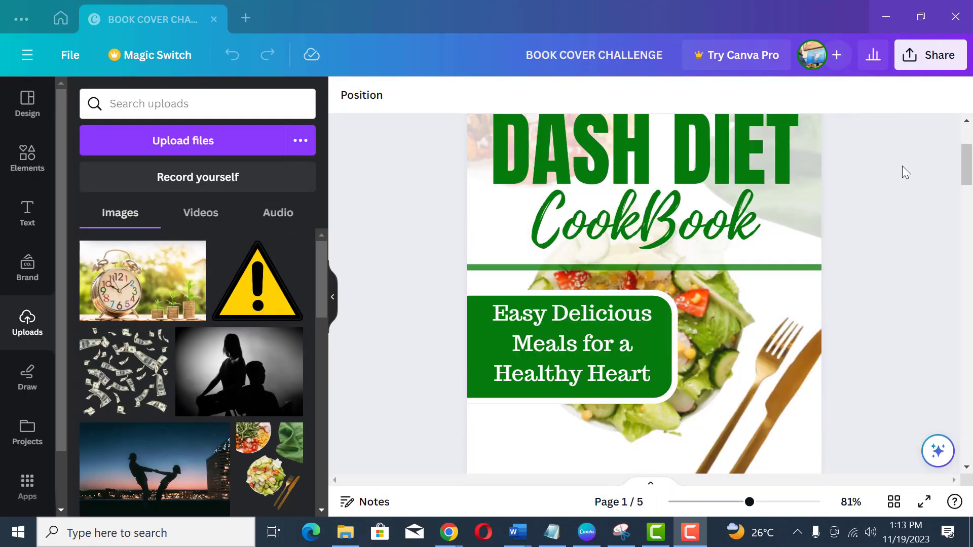
scroll(902, 166, "down", 6)
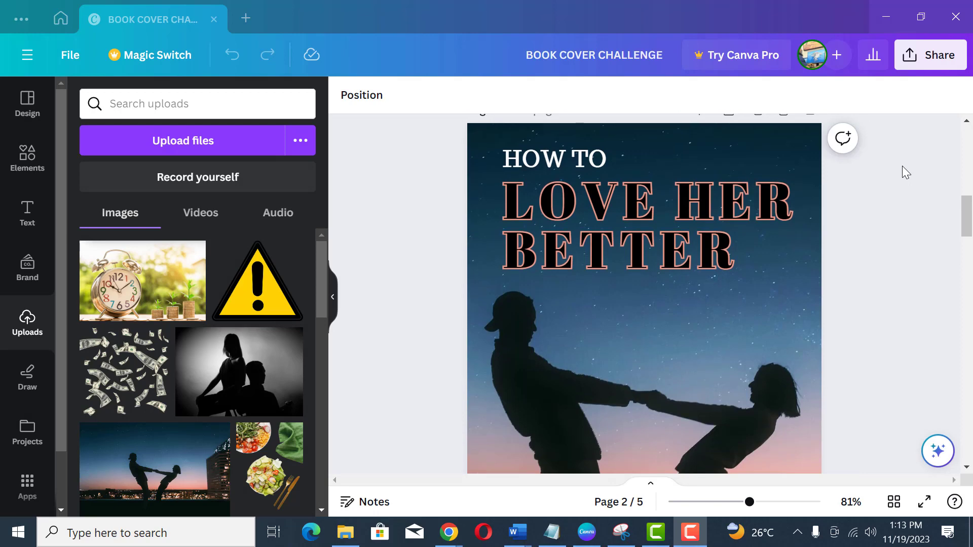
scroll(902, 167, "down", 15)
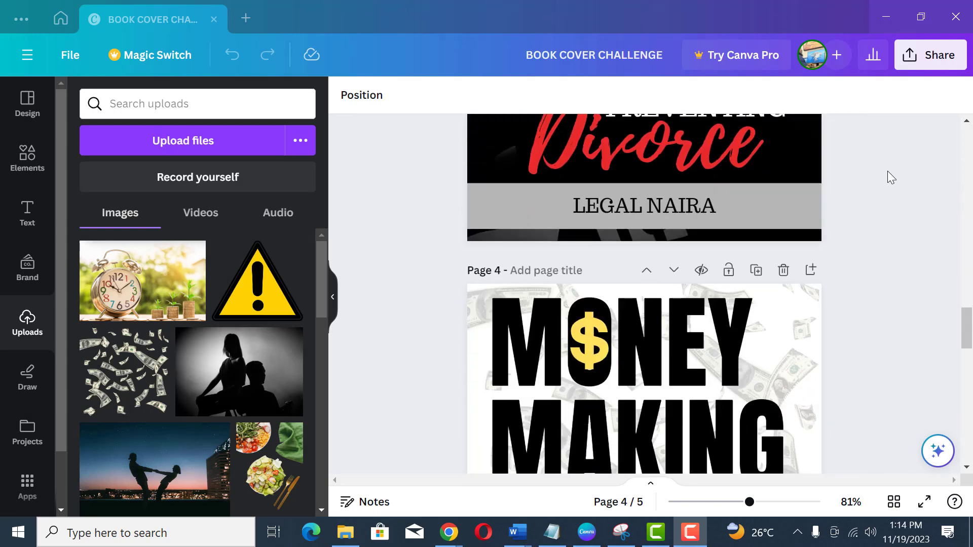
scroll(888, 172, "down", 2)
scroll(888, 172, "down", 2)
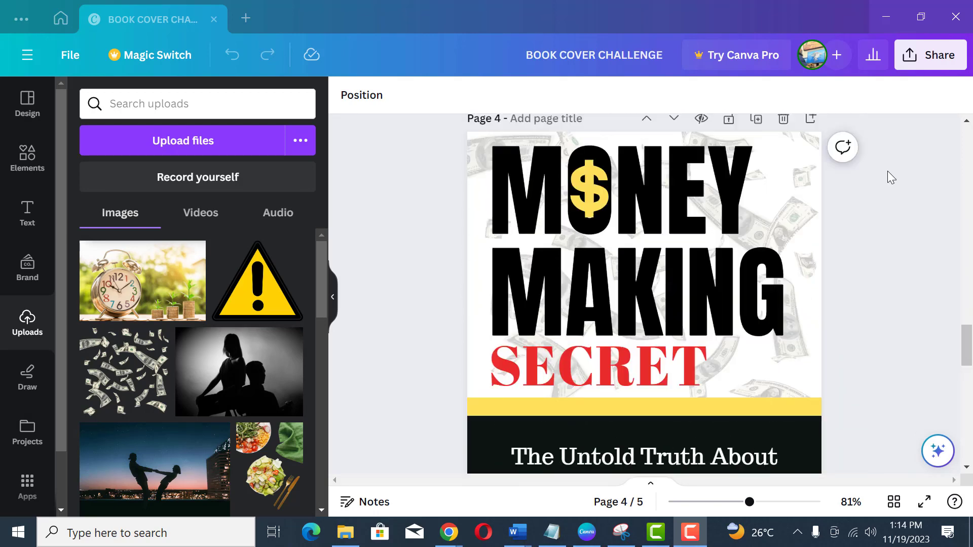
scroll(887, 171, "down", 10)
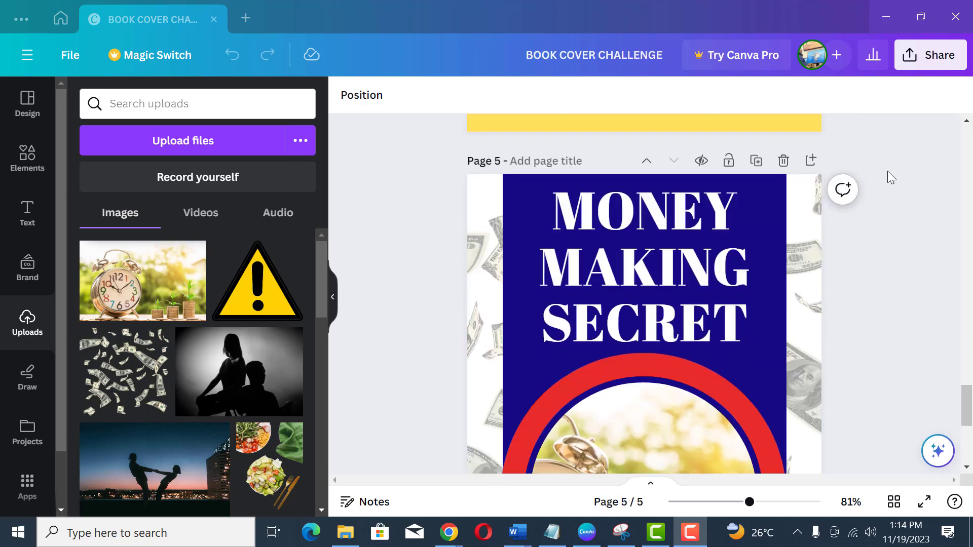
scroll(887, 173, "down", 4)
scroll(887, 172, "down", 3)
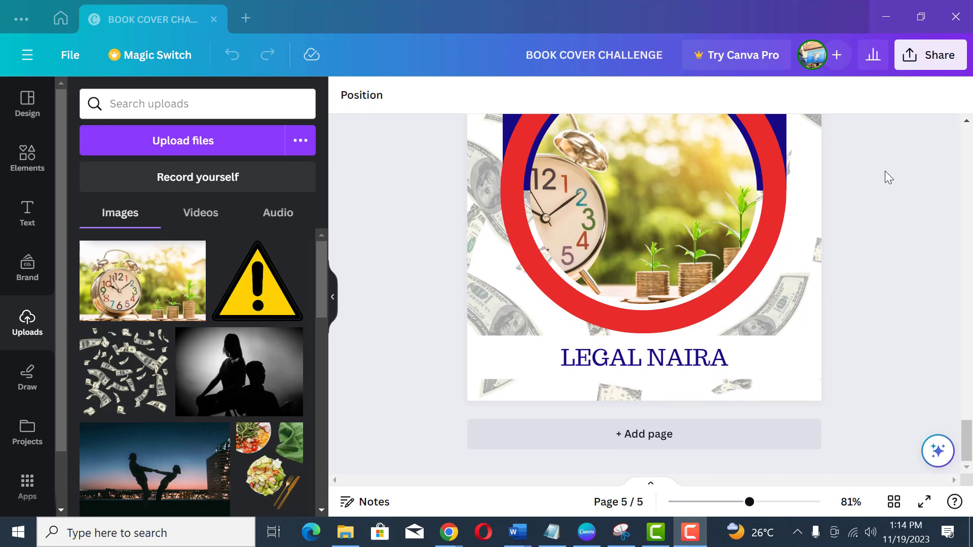
Add a blank page after the last MONEY MAKING SECRET cover in the BOOK COVER CHALLENGE design
left_click(887, 269)
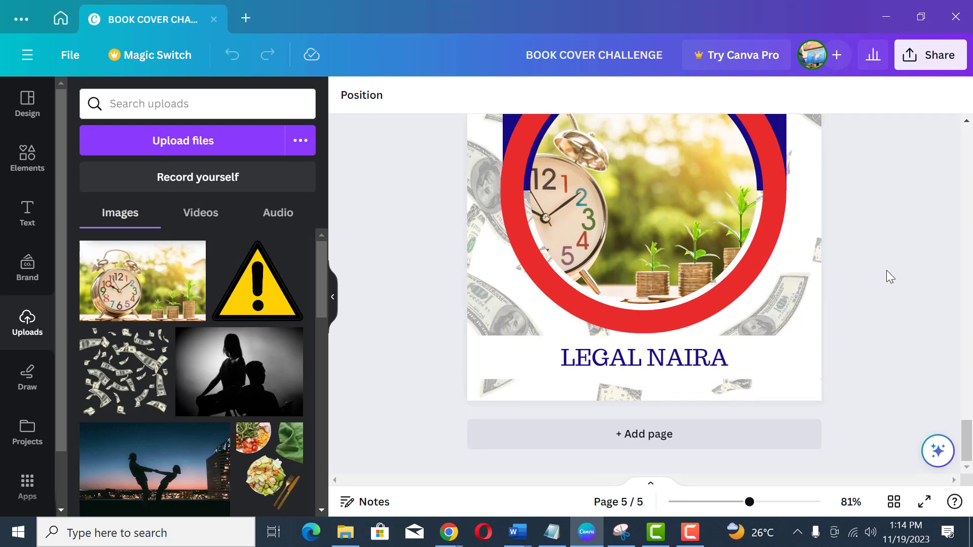
left_click(650, 439)
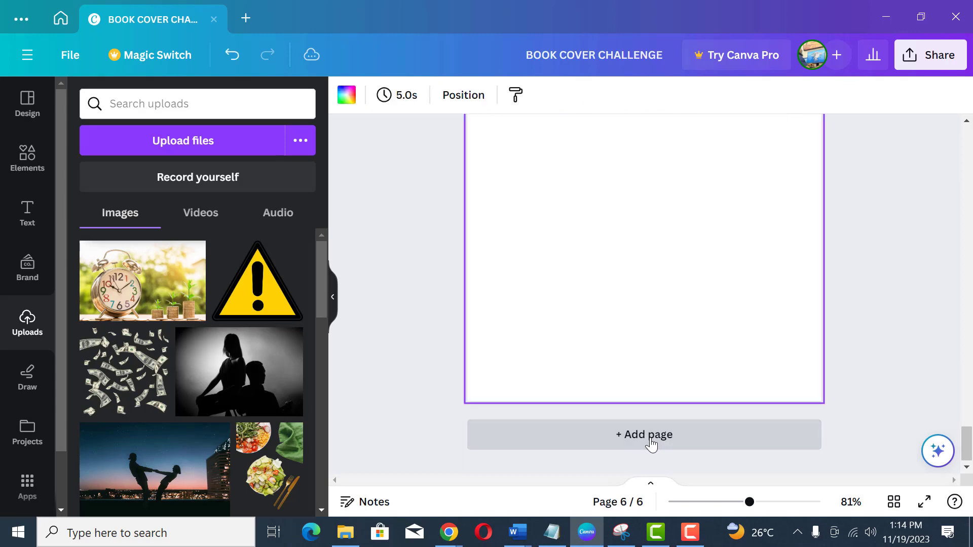
scroll(697, 377, "up", 4)
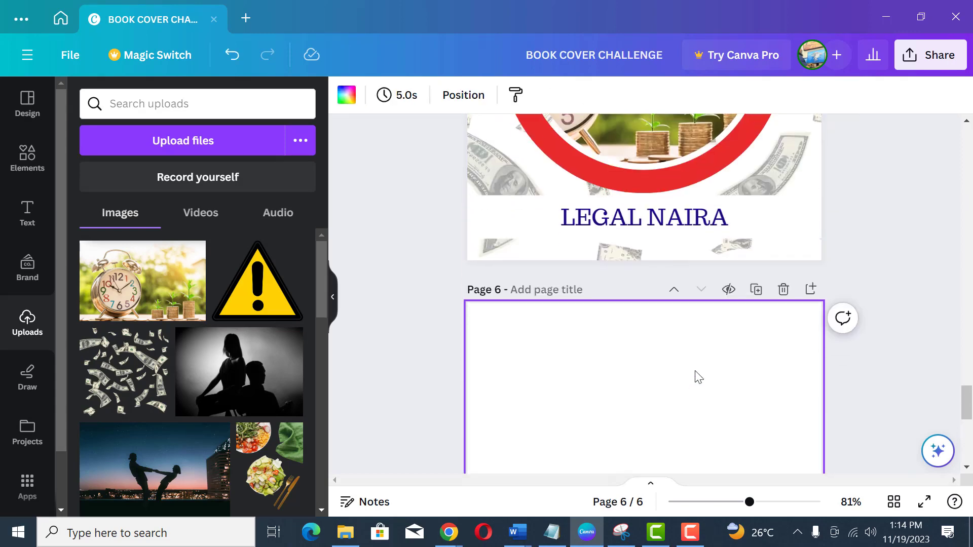
left_click(735, 502)
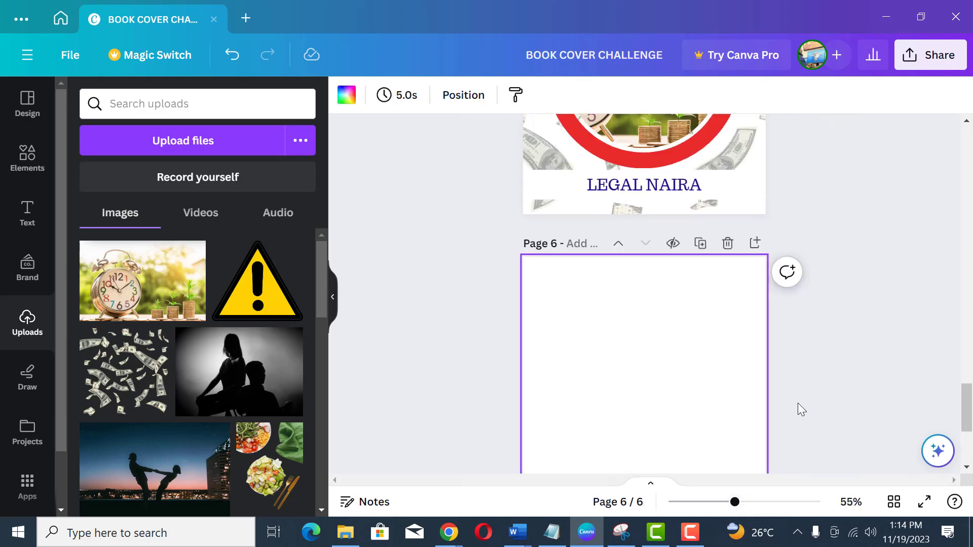
scroll(808, 401, "down", 2)
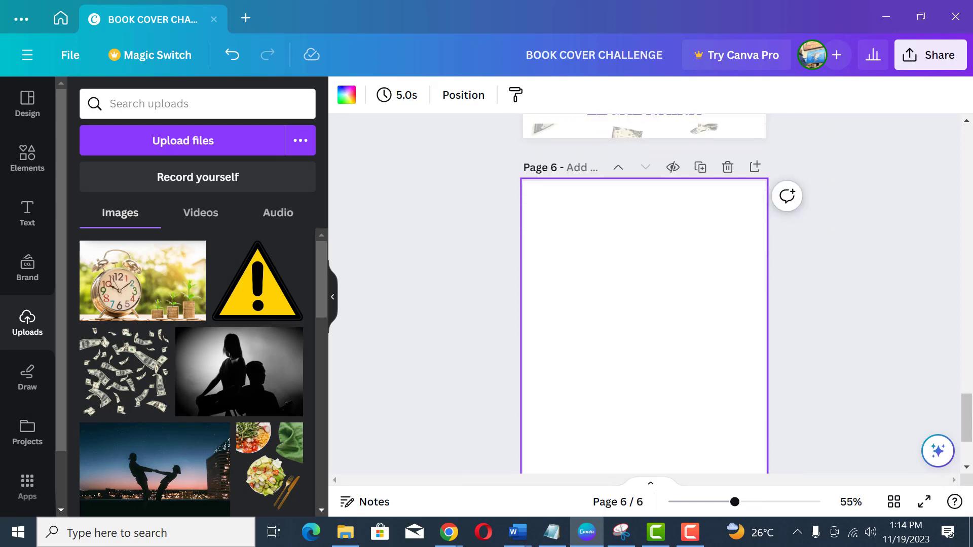
left_click(967, 467)
left_click(967, 467)
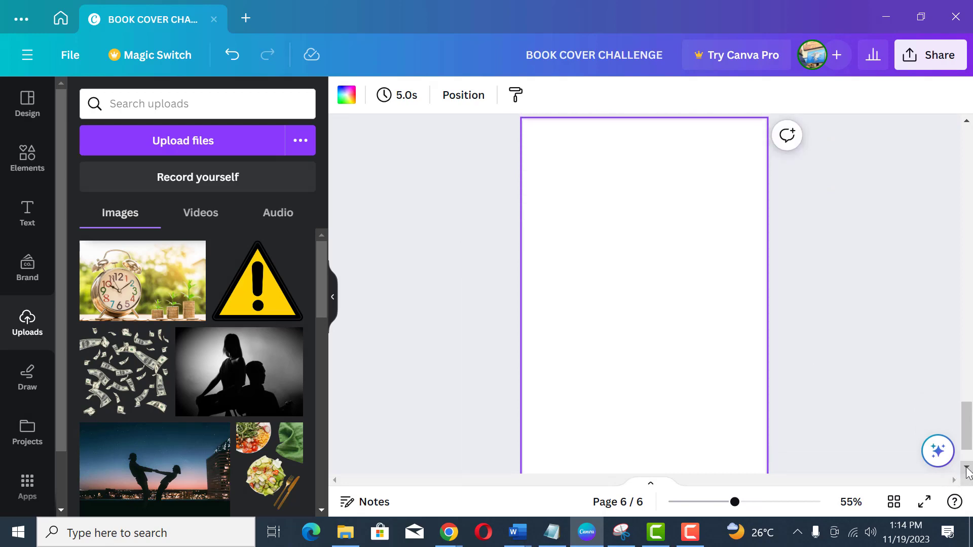
left_click(725, 502)
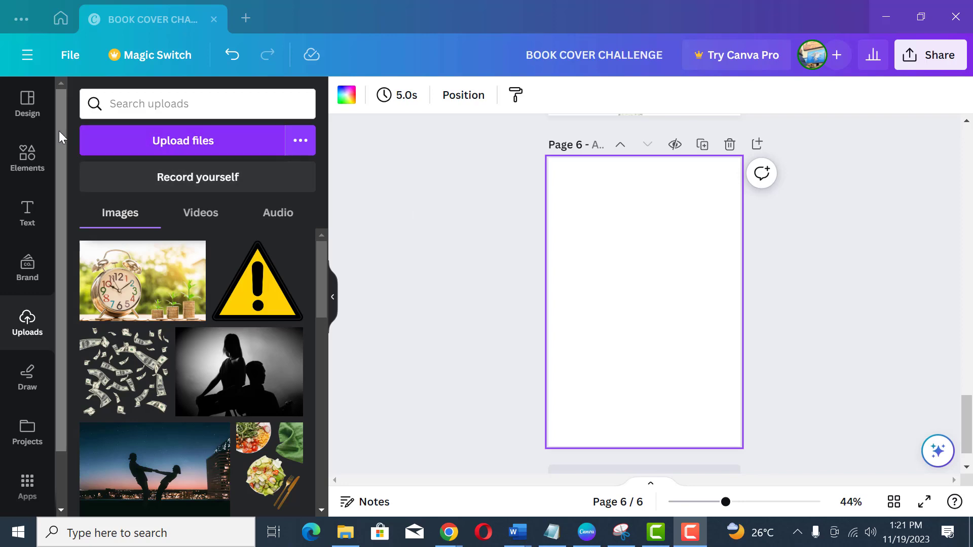
Look through the suggested design templates and search the templates for "travel"
left_click(31, 113)
left_click(31, 113)
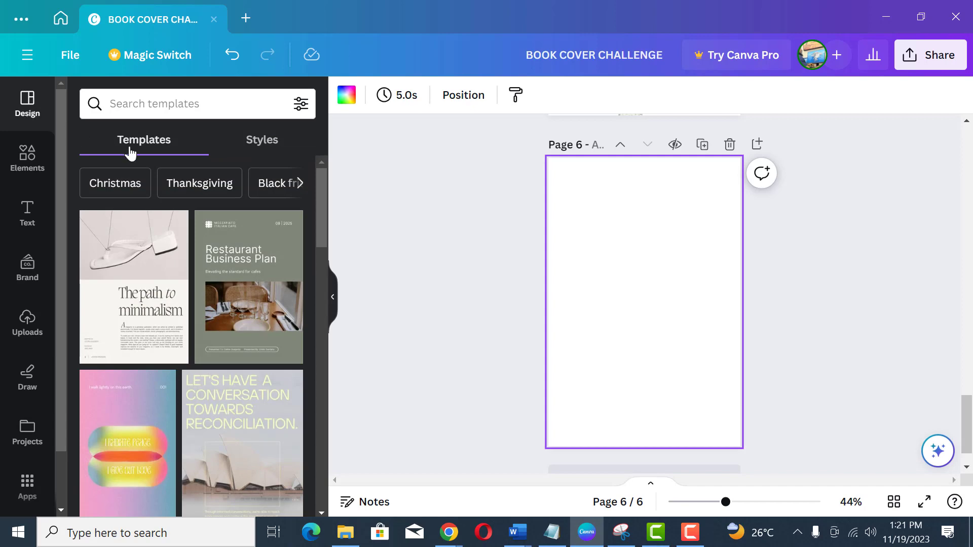
scroll(212, 364, "down", 2)
scroll(211, 364, "down", 7)
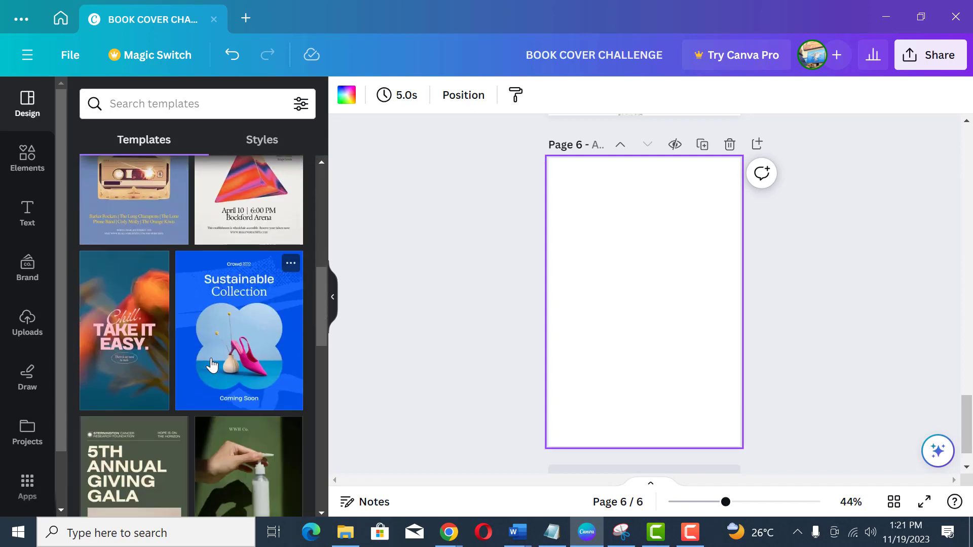
scroll(212, 364, "up", 8)
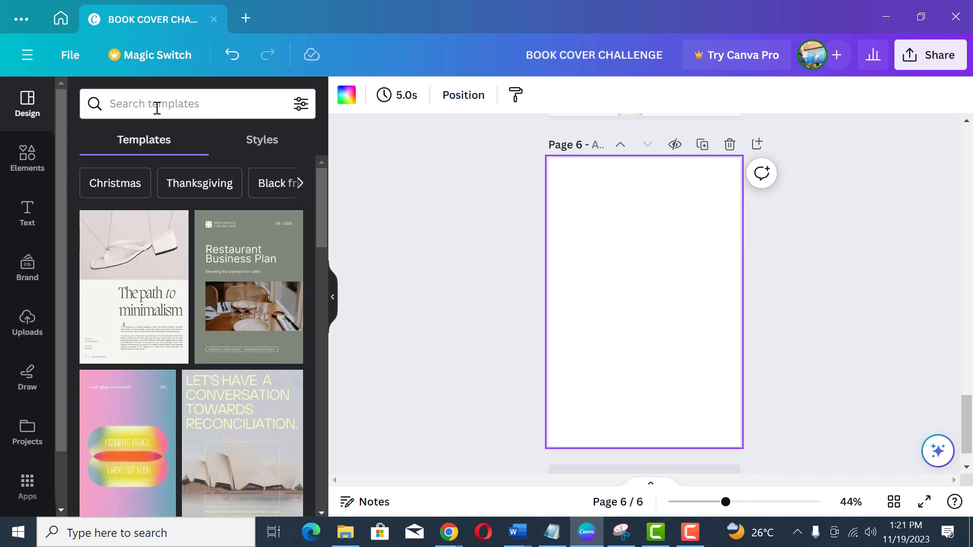
left_click(173, 107)
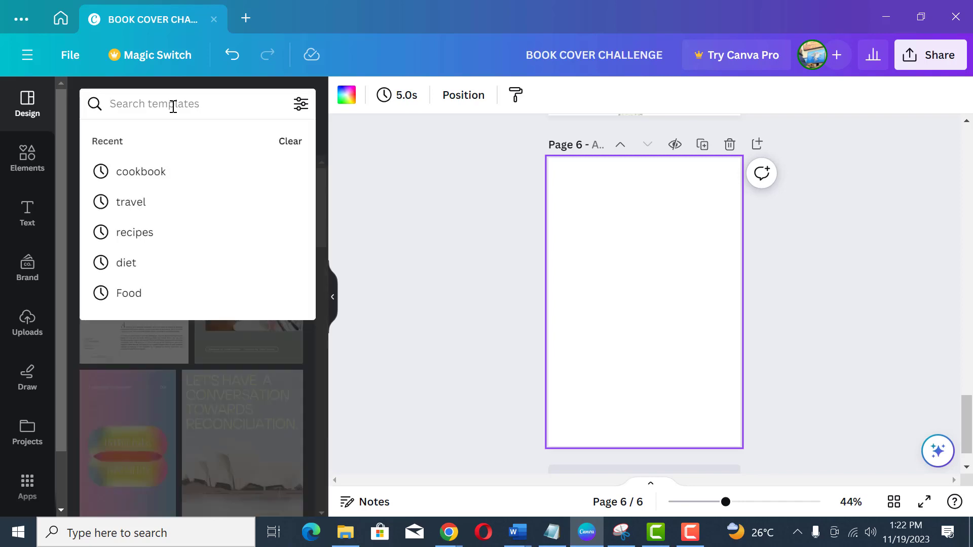
type("travel")
key("Return")
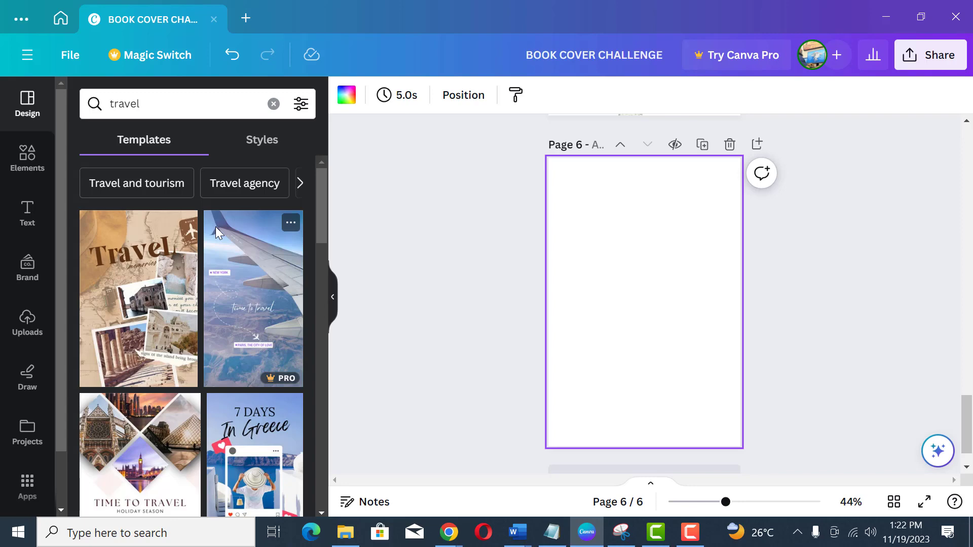
Examine the travel templates for a layout suited to the blank book cover page
scroll(215, 231, "down", 10)
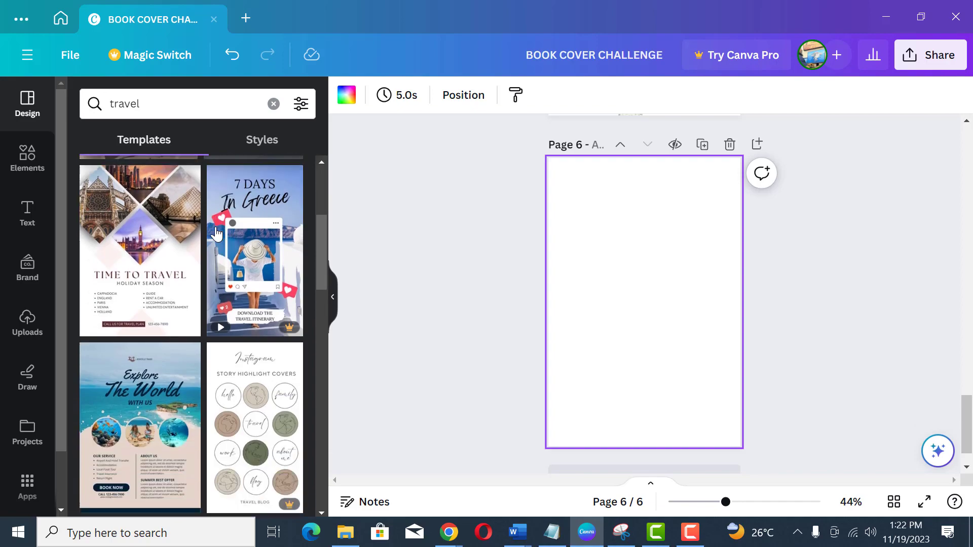
scroll(216, 233, "down", 2)
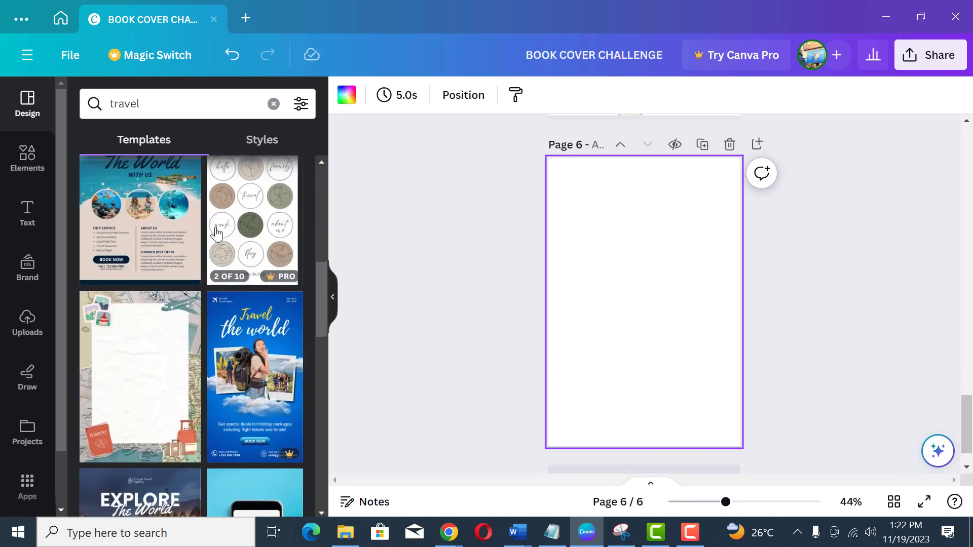
scroll(216, 233, "up", 1)
scroll(216, 233, "up", 2)
scroll(216, 233, "down", 5)
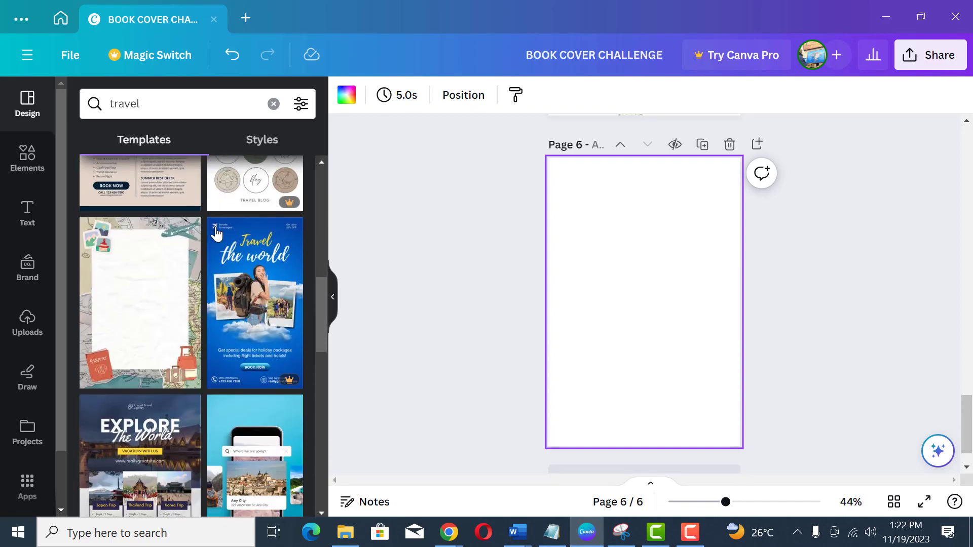
scroll(216, 234, "down", 2)
scroll(216, 233, "down", 2)
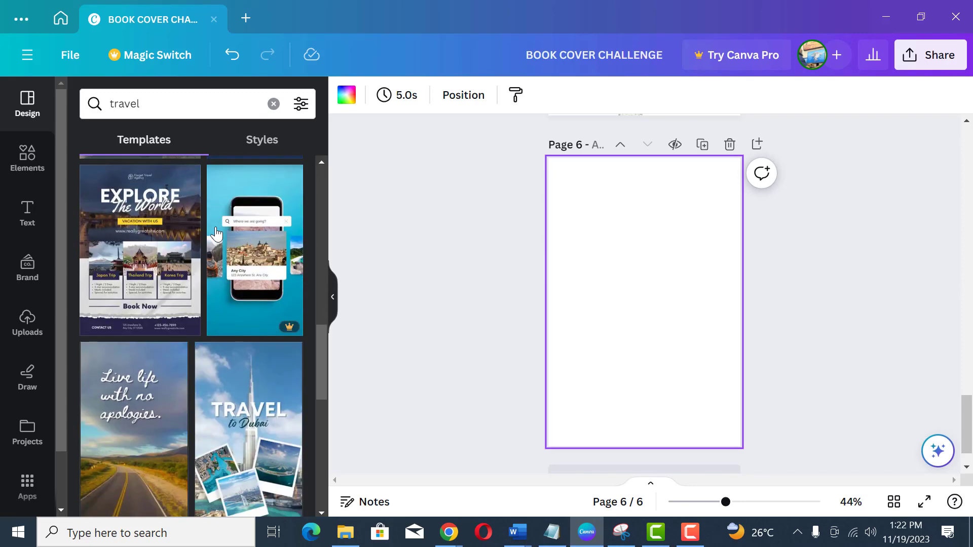
scroll(216, 233, "down", 2)
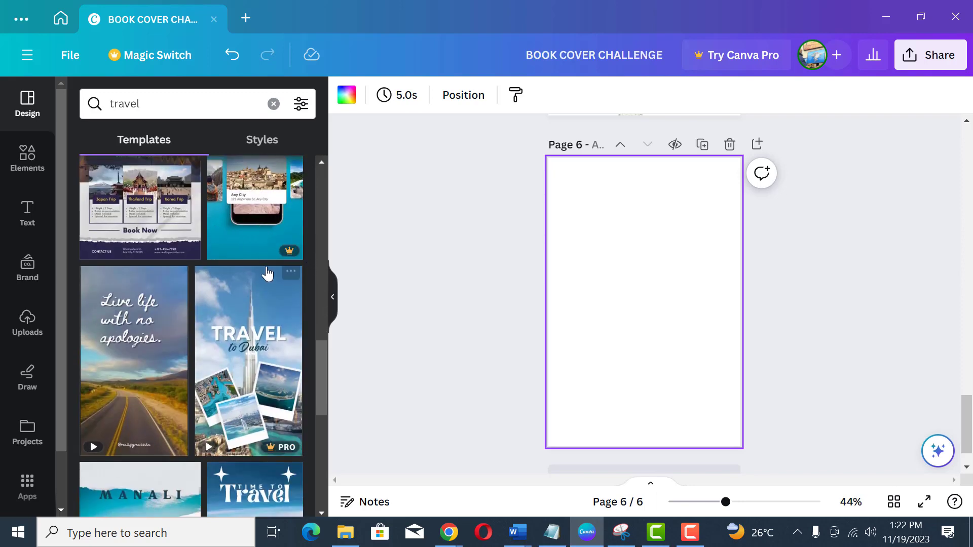
scroll(269, 304, "down", 4)
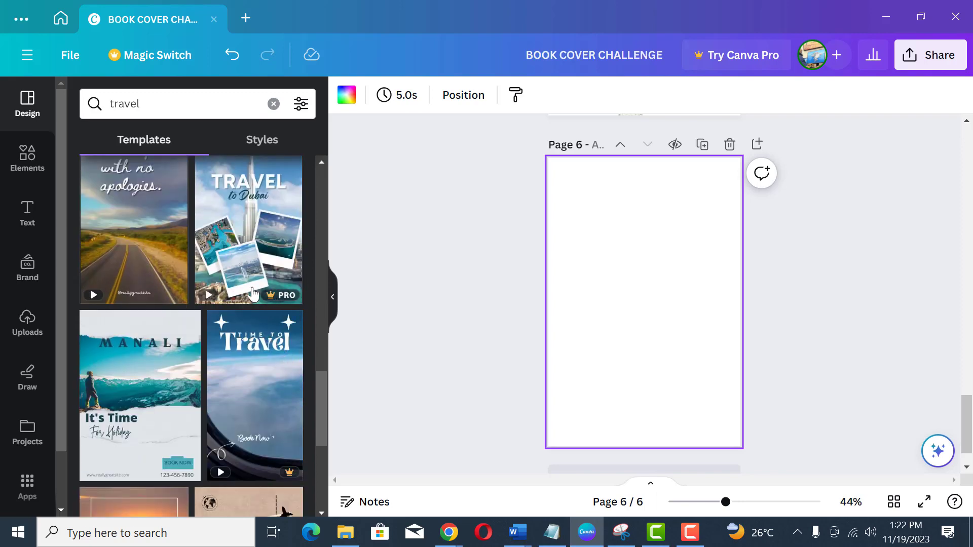
scroll(220, 372, "down", 6)
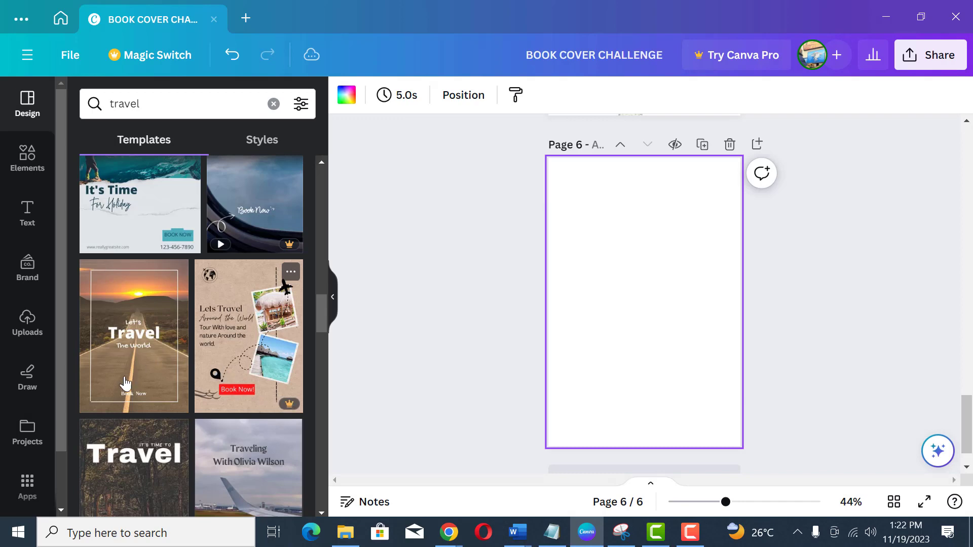
scroll(218, 375, "down", 10)
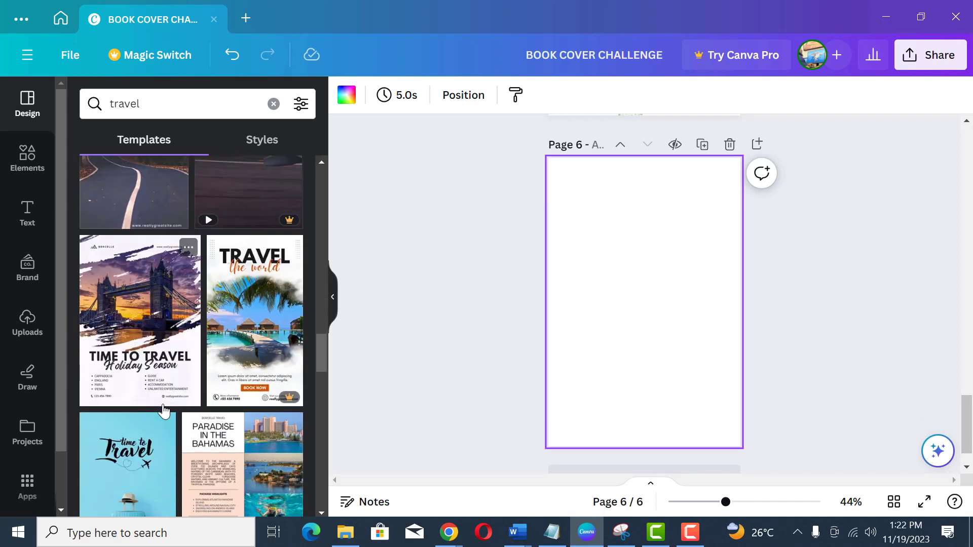
scroll(178, 395, "down", 6)
scroll(181, 395, "up", 4)
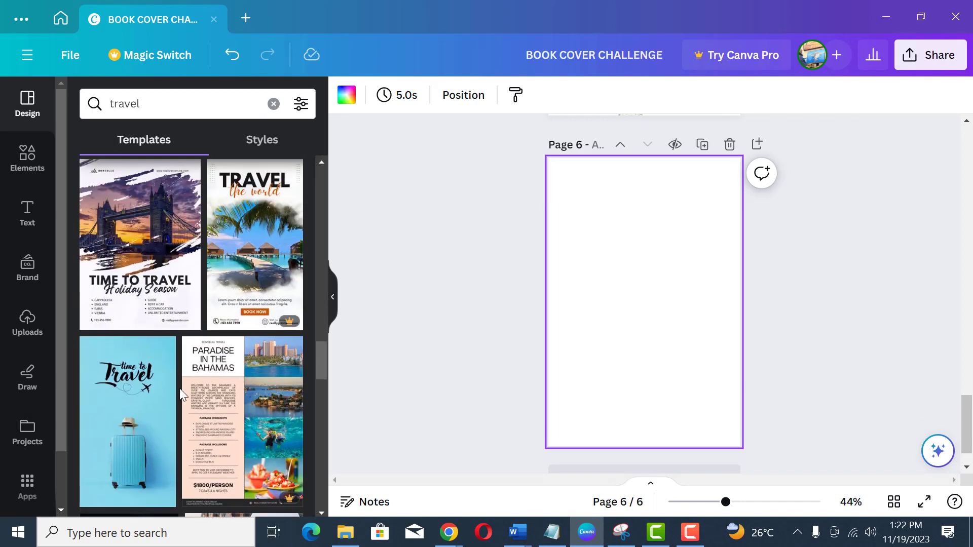
scroll(180, 388, "up", 4)
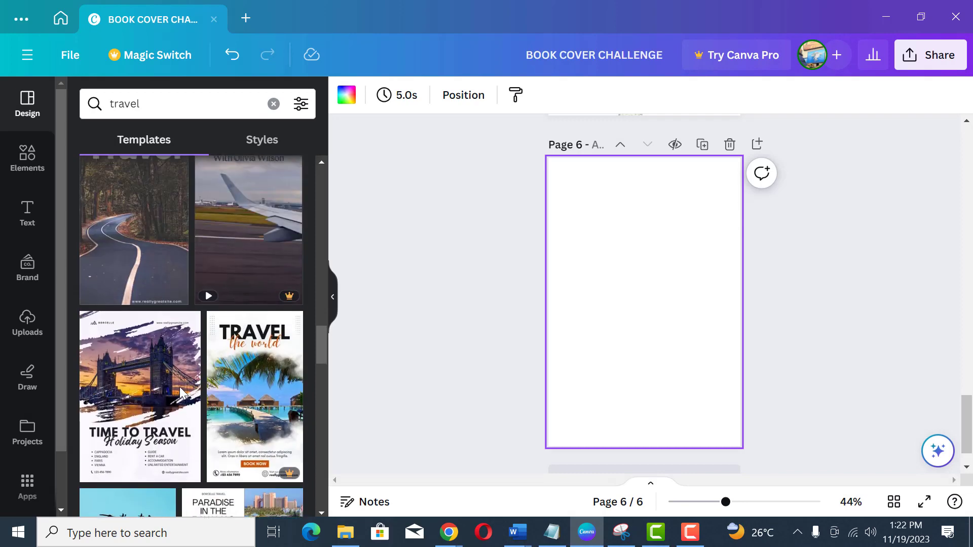
scroll(238, 340, "down", 6)
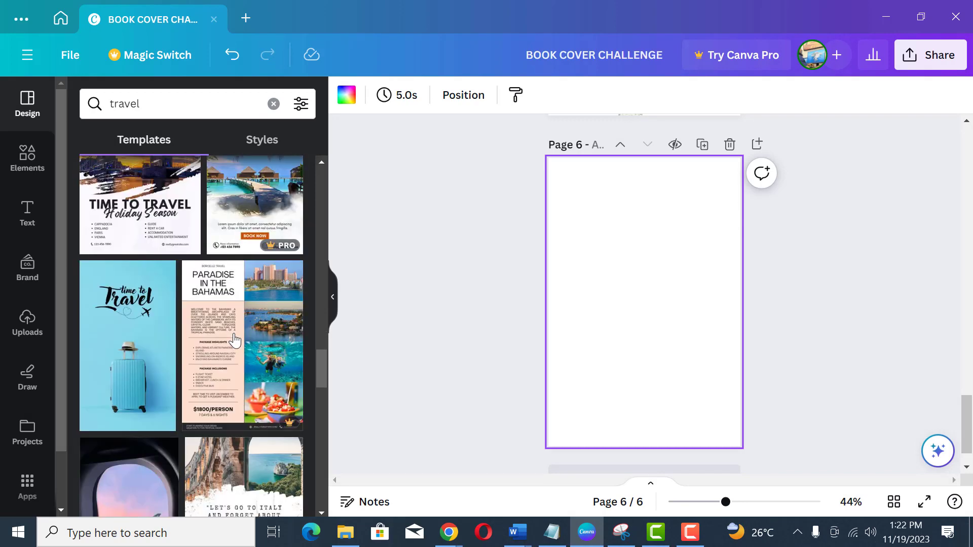
scroll(234, 340, "down", 8)
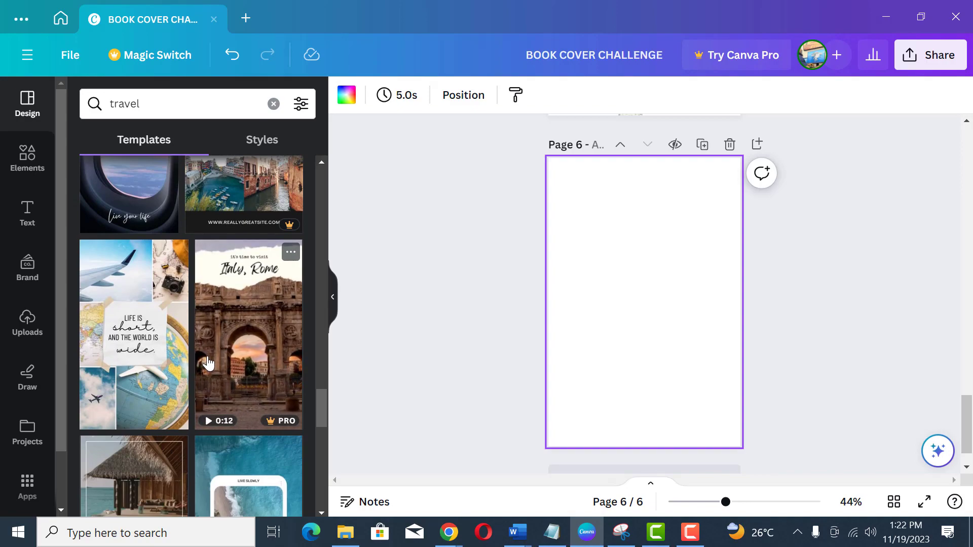
scroll(191, 335, "down", 7)
scroll(192, 336, "down", 10)
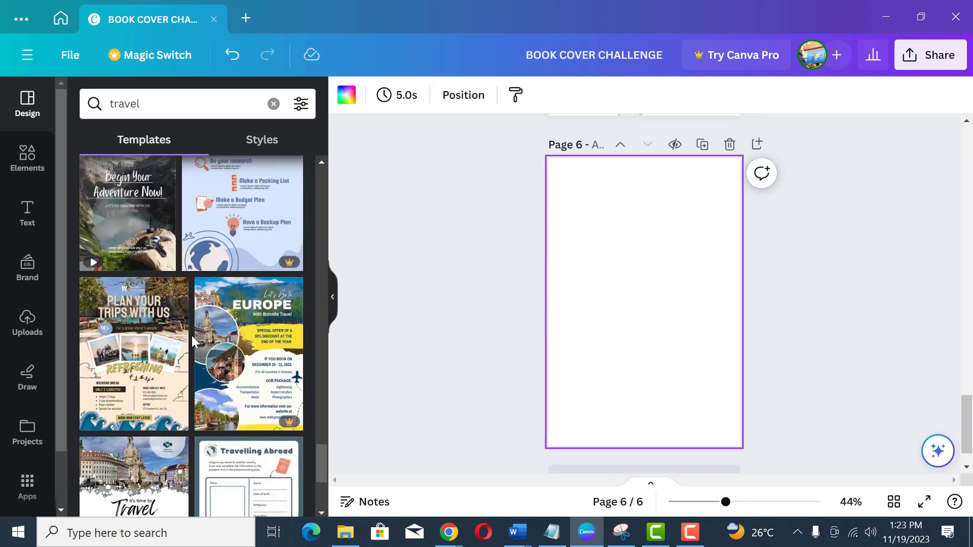
scroll(191, 336, "down", 6)
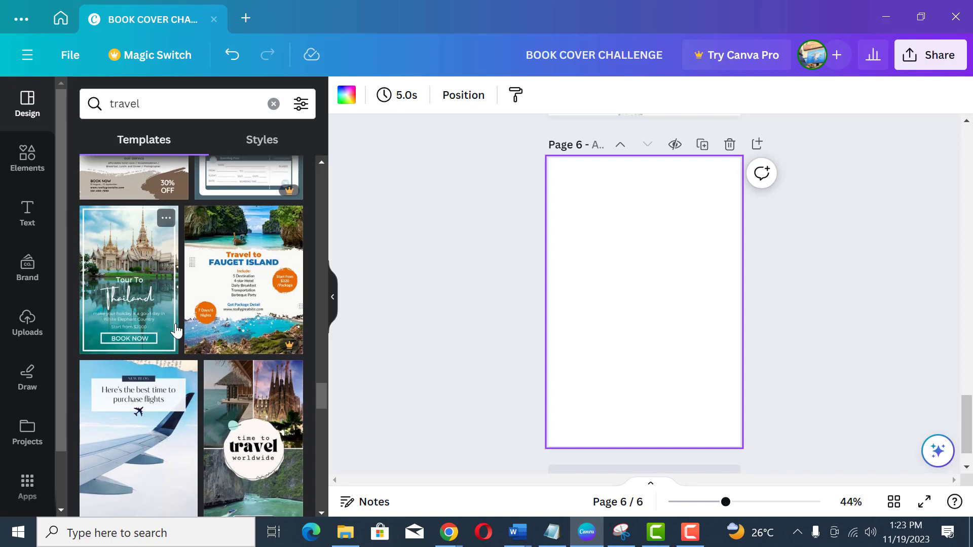
Apply the White Colorful Brush Travel Agent Flyer template from the travel results to the blank page 6
scroll(144, 289, "down", 6)
scroll(145, 386, "down", 3)
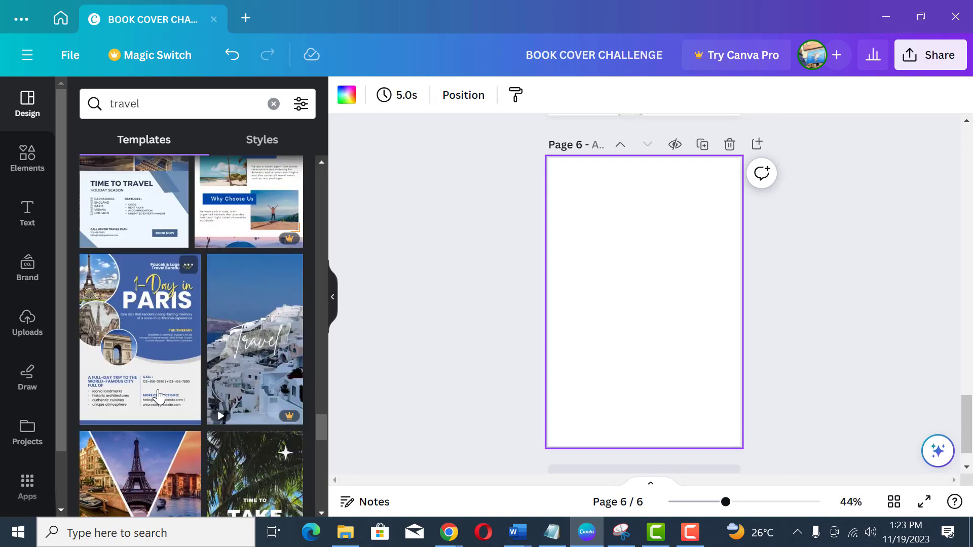
scroll(152, 390, "down", 4)
scroll(167, 403, "down", 5)
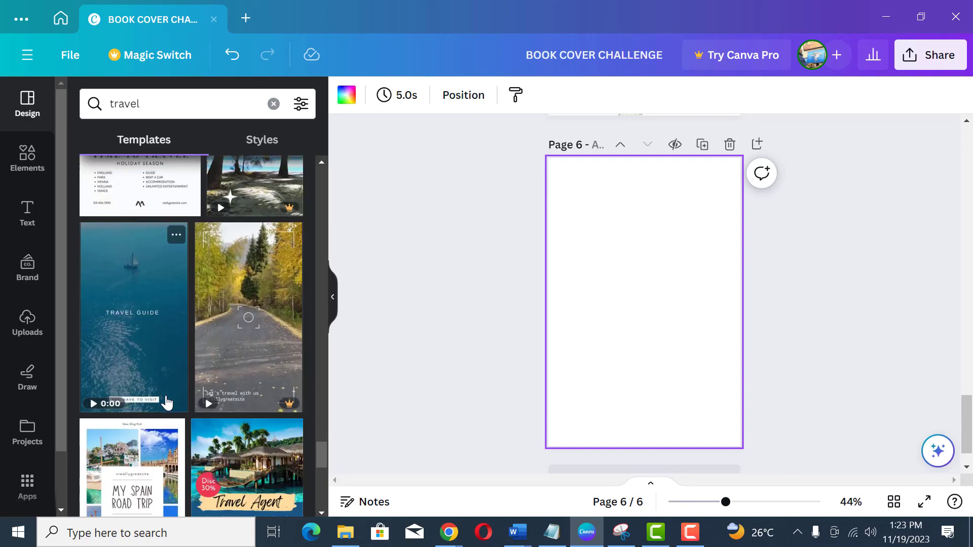
scroll(177, 395, "up", 3)
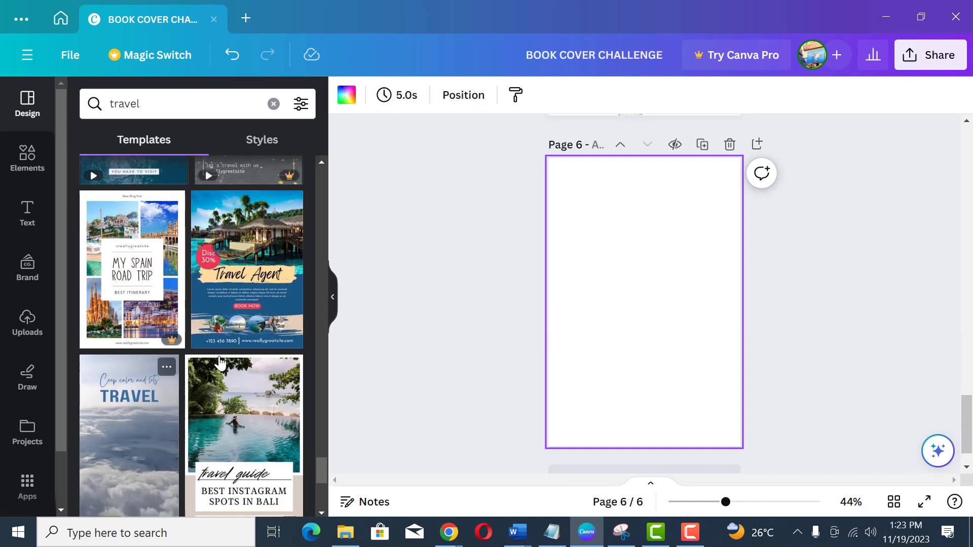
scroll(161, 365, "up", 4)
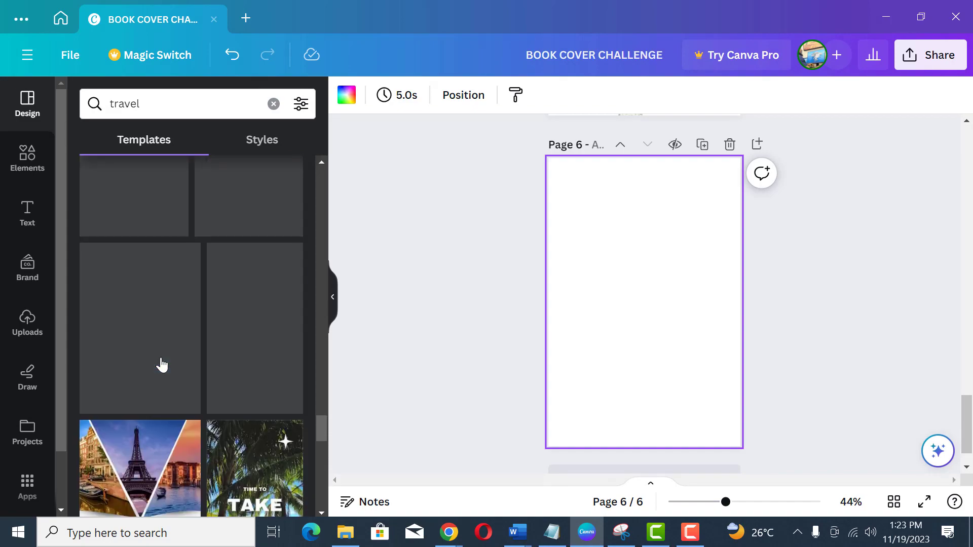
scroll(161, 363, "up", 5)
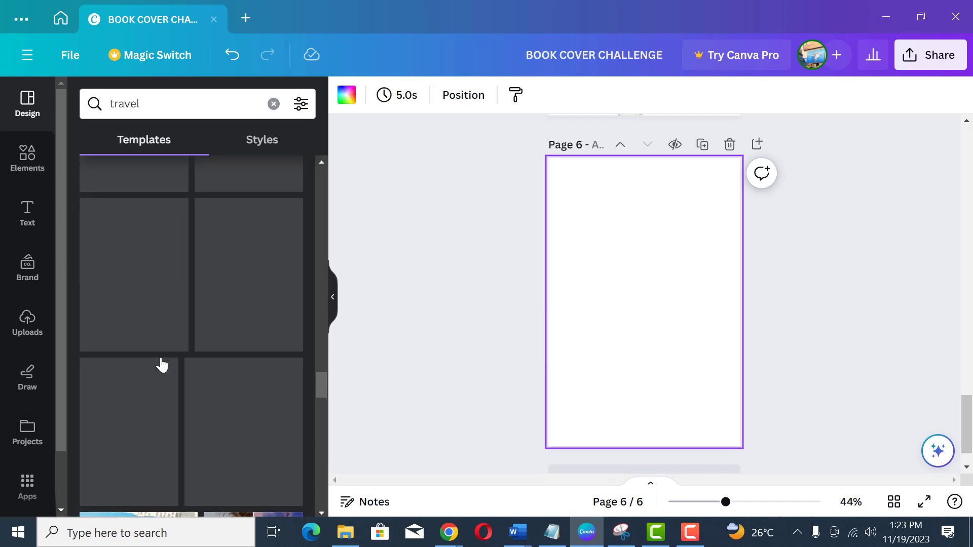
scroll(160, 365, "down", 5)
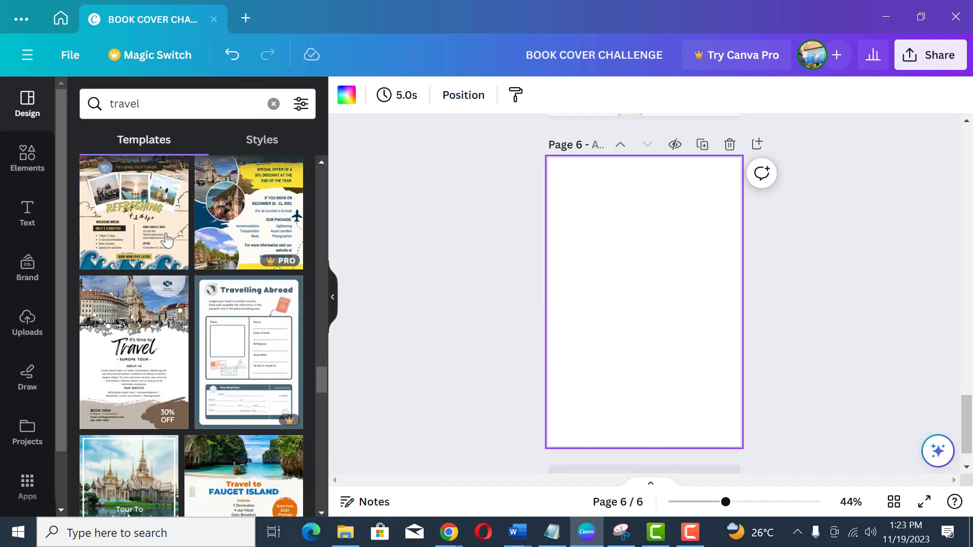
left_click(146, 359)
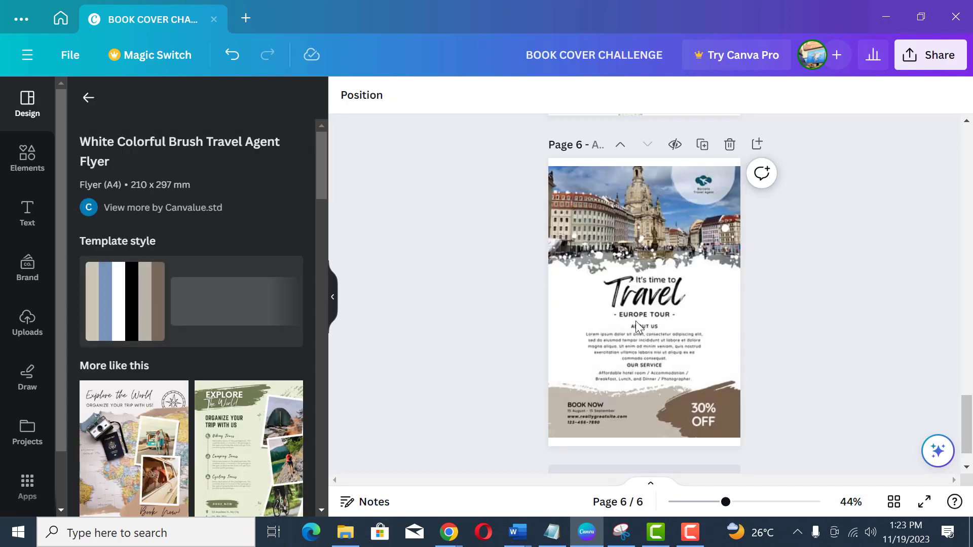
left_click(608, 290)
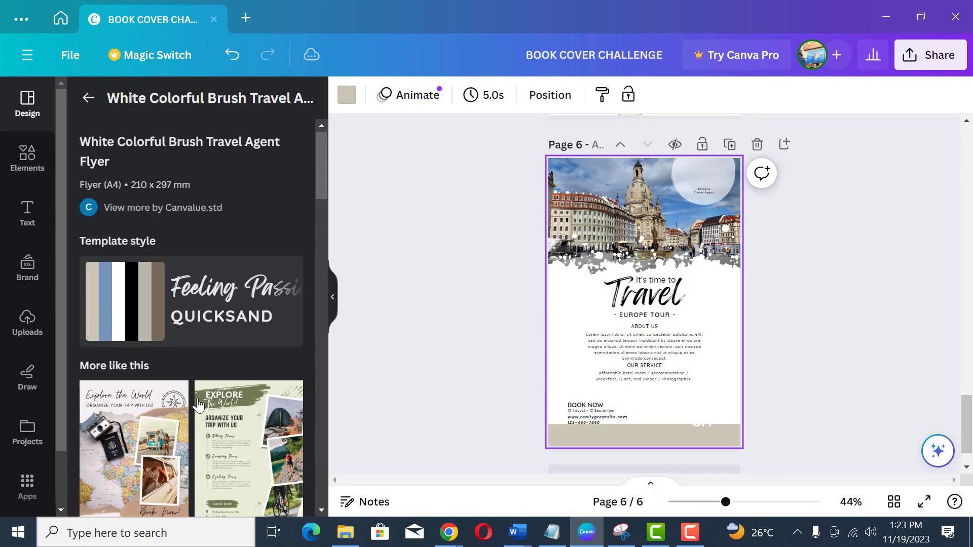
Examine the similar travel flyer templates suggested for the applied Travel Agent Flyer
scroll(197, 404, "down", 3)
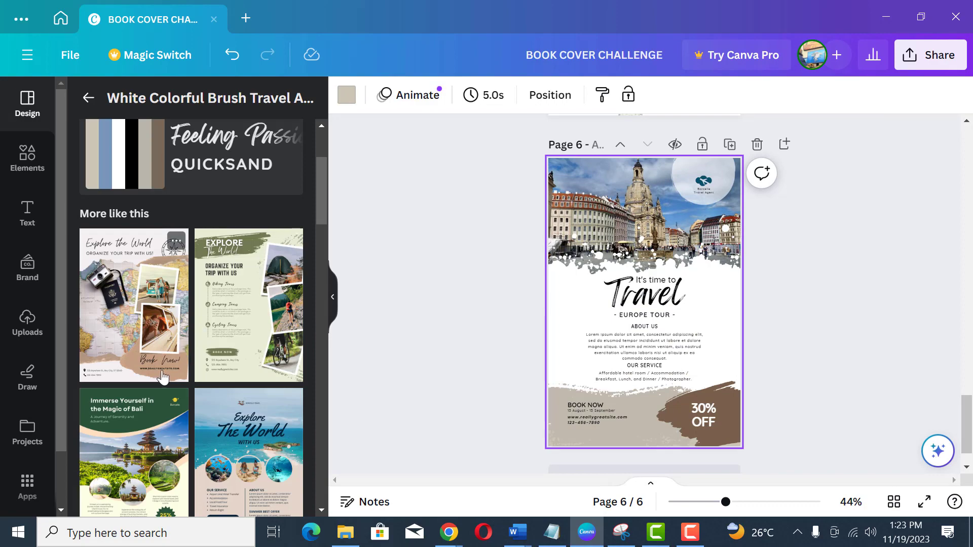
scroll(162, 376, "down", 8)
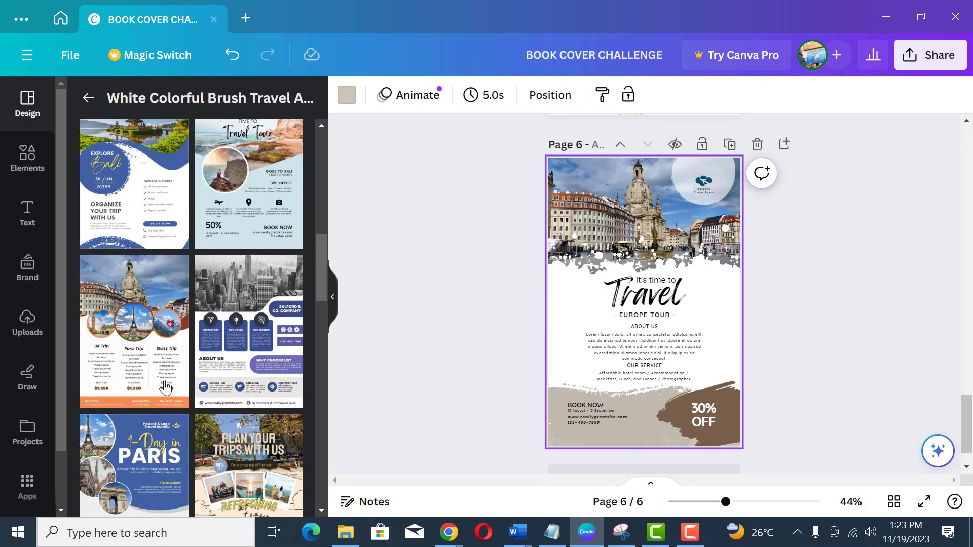
scroll(165, 387, "down", 5)
scroll(215, 377, "up", 5)
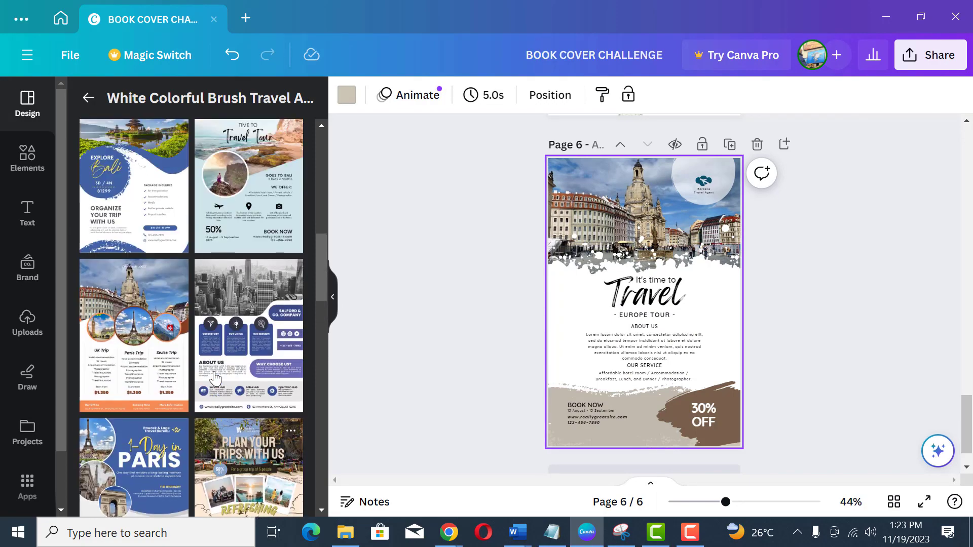
scroll(215, 378, "up", 1)
scroll(215, 378, "down", 4)
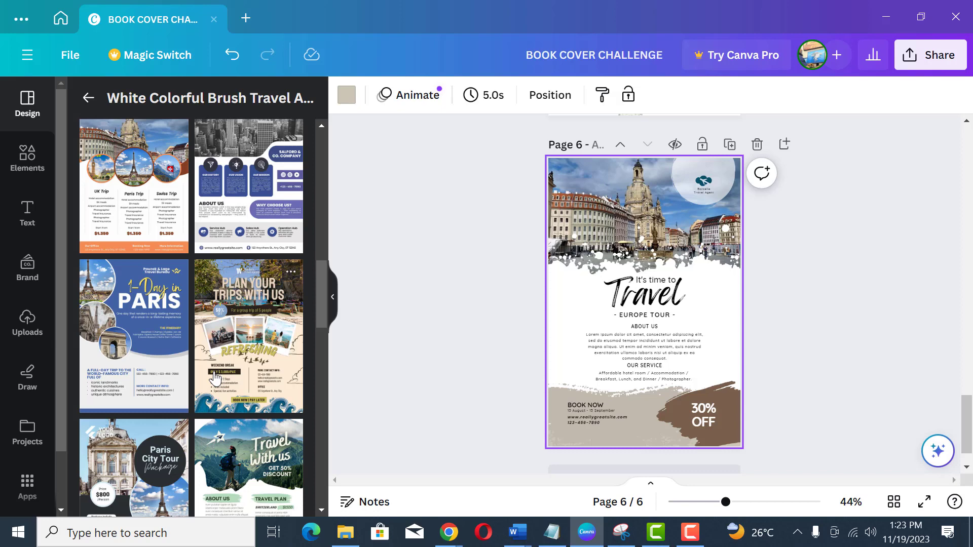
scroll(203, 376, "down", 6)
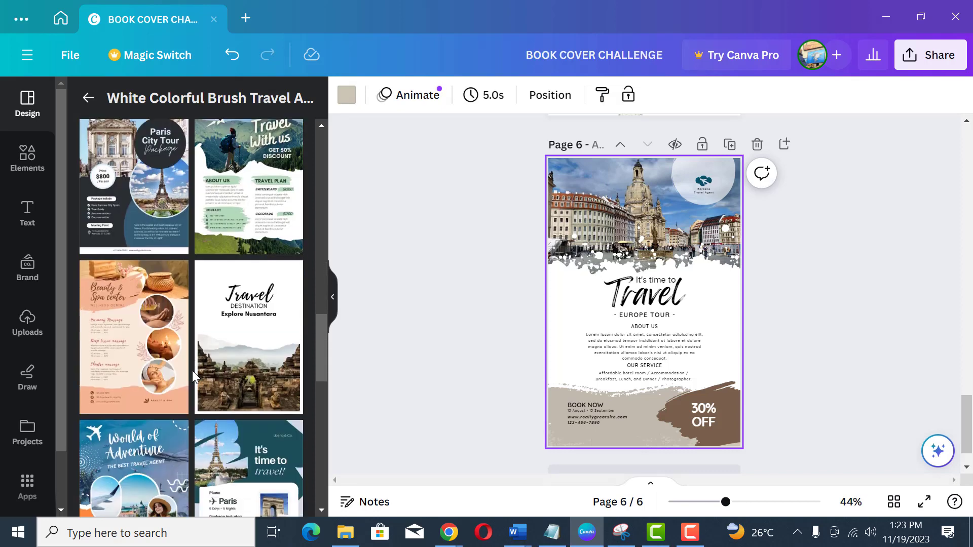
scroll(193, 375, "down", 4)
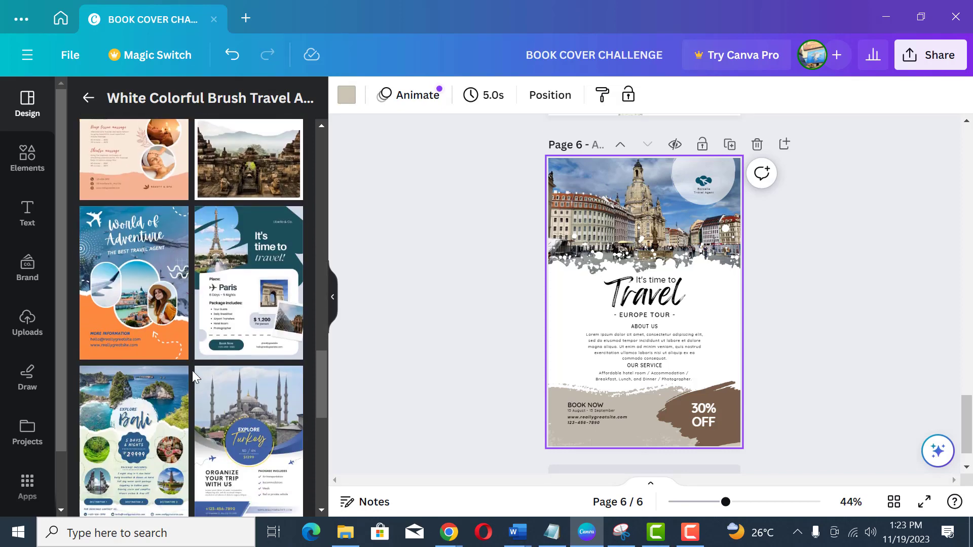
left_click(788, 287)
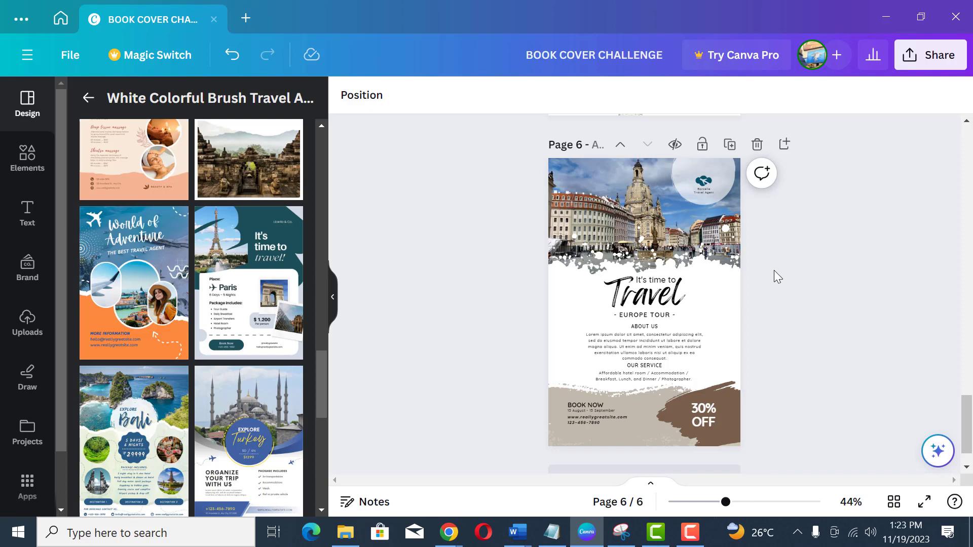
Delete the pale circle, the travel agent name and the logo from the photo at the top of page 6
left_click(732, 181)
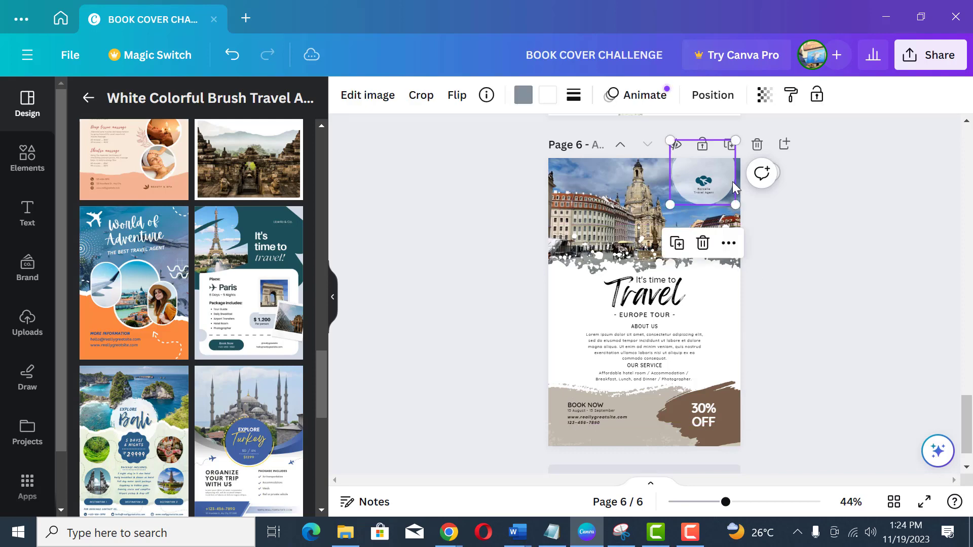
key("Delete")
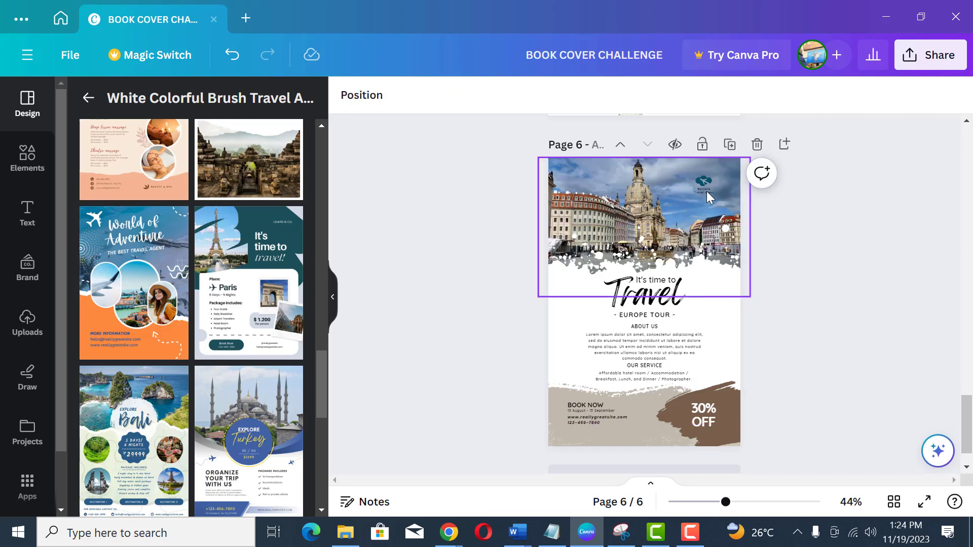
left_click(707, 190)
key("Delete")
left_click(706, 181)
key("Delete")
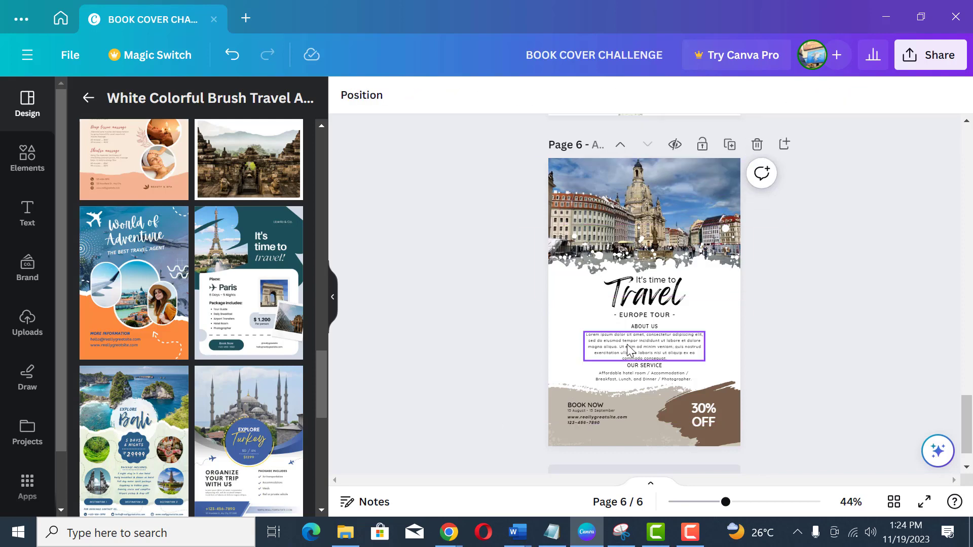
Delete the ABOUT US and OUR SERVICE headings together with their body text from page 6
left_click(646, 341)
key("Delete")
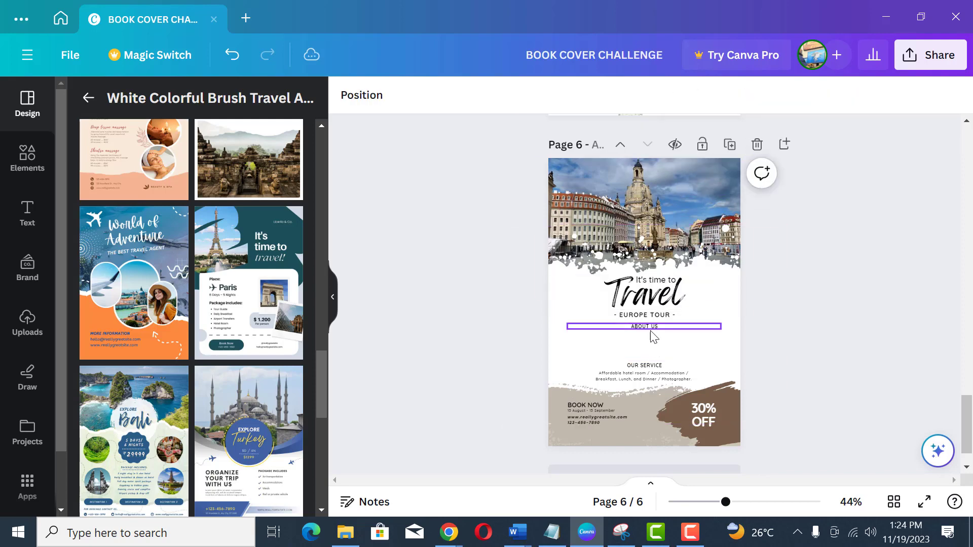
left_click(650, 326)
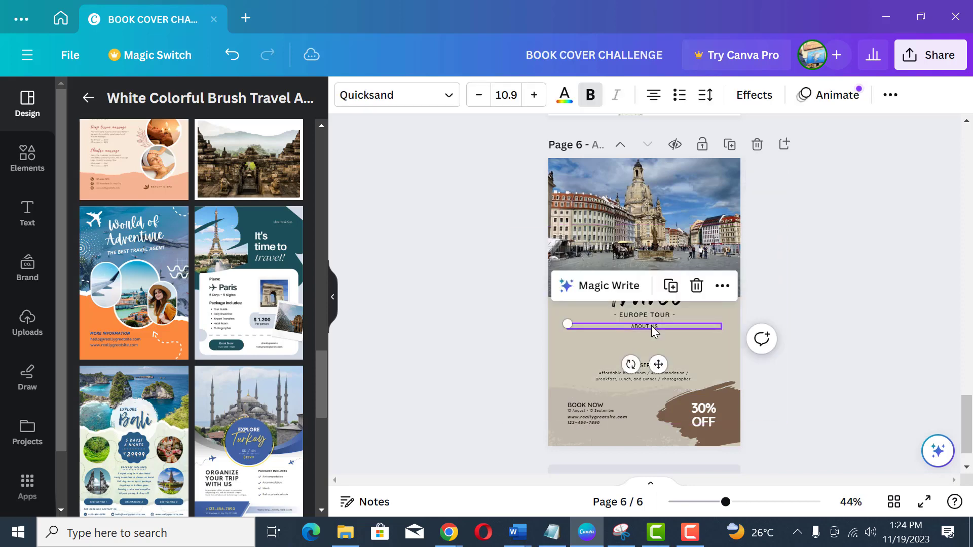
key("Escape")
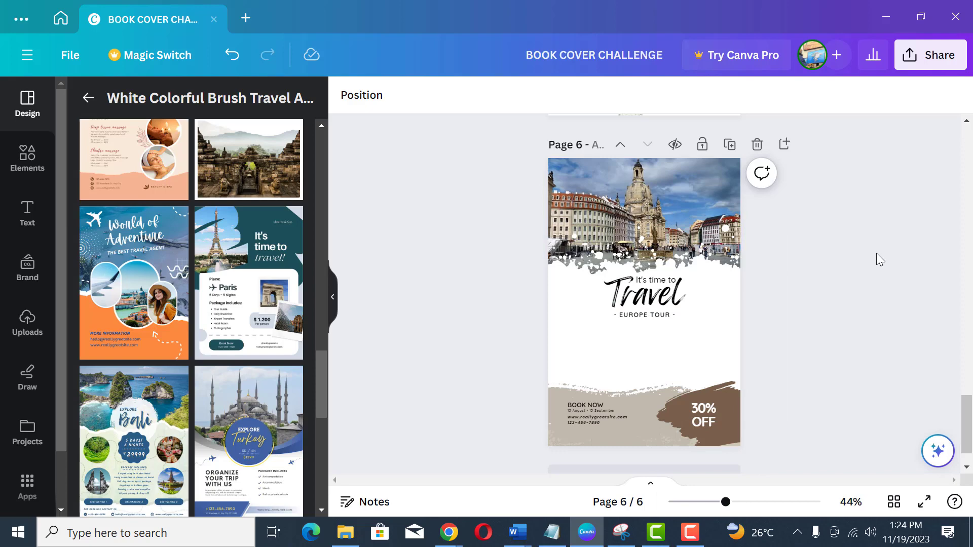
Change the title to "Paris Travel" and widen its text box so the words fit on one line
left_click(658, 307)
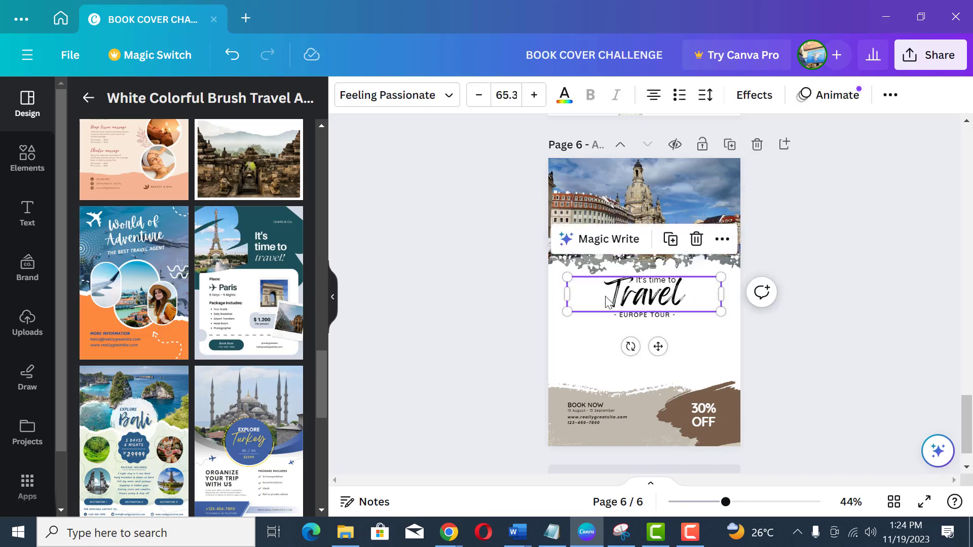
left_click(608, 300)
left_click(607, 297)
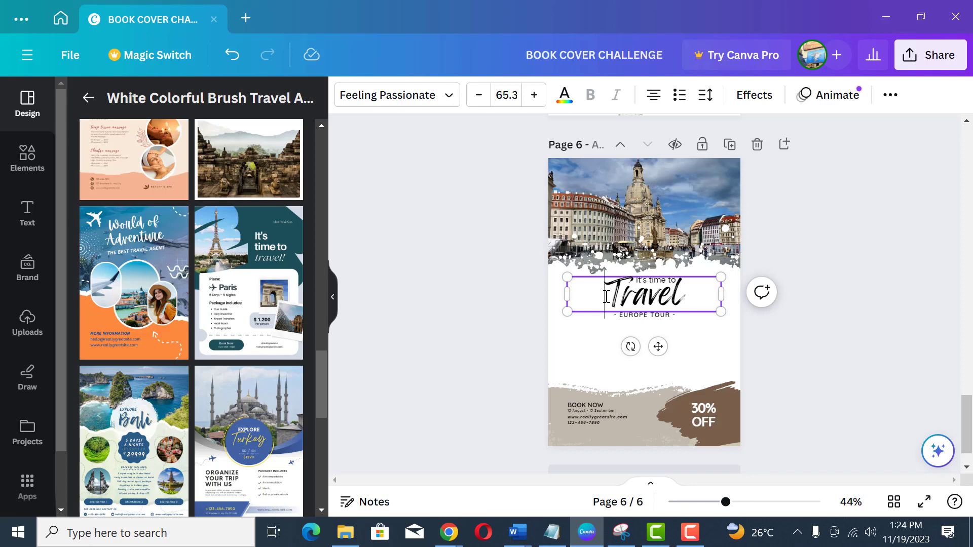
type("Paris")
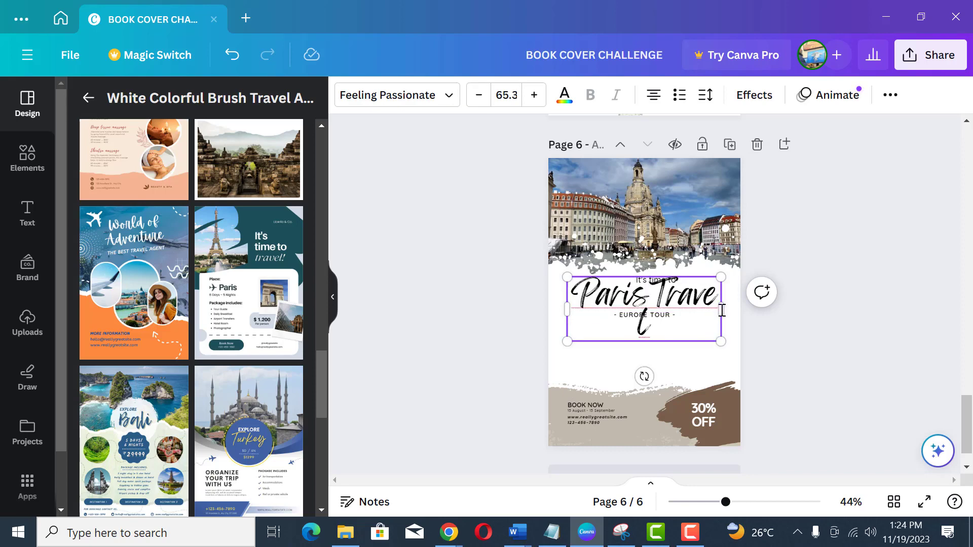
left_click_drag(722, 310, 731, 310)
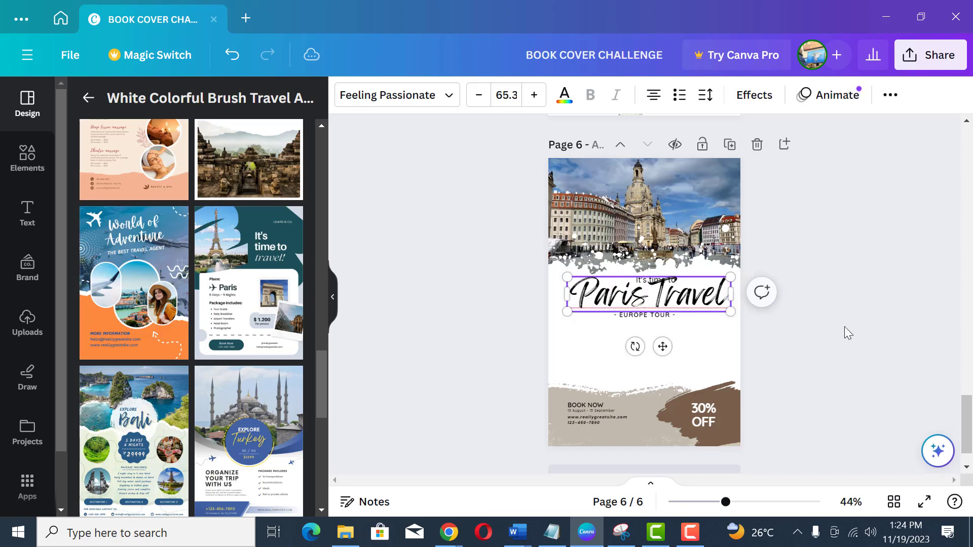
left_click(754, 317)
Replace the EUROPE TOUR subtitle with "GUIDE", enlarge it to size 50.9 and centre it just below the Paris Travel title
left_click(664, 324)
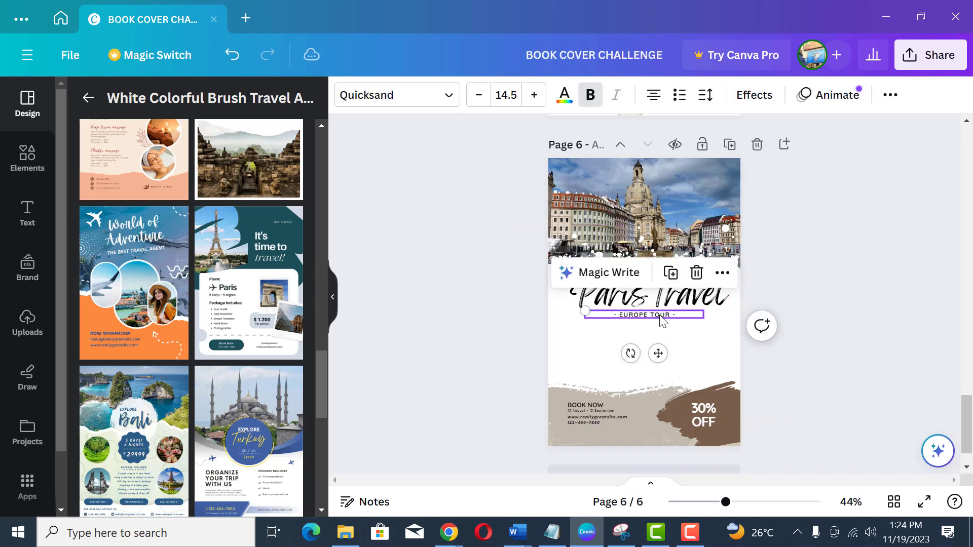
left_click_drag(658, 354, 658, 384)
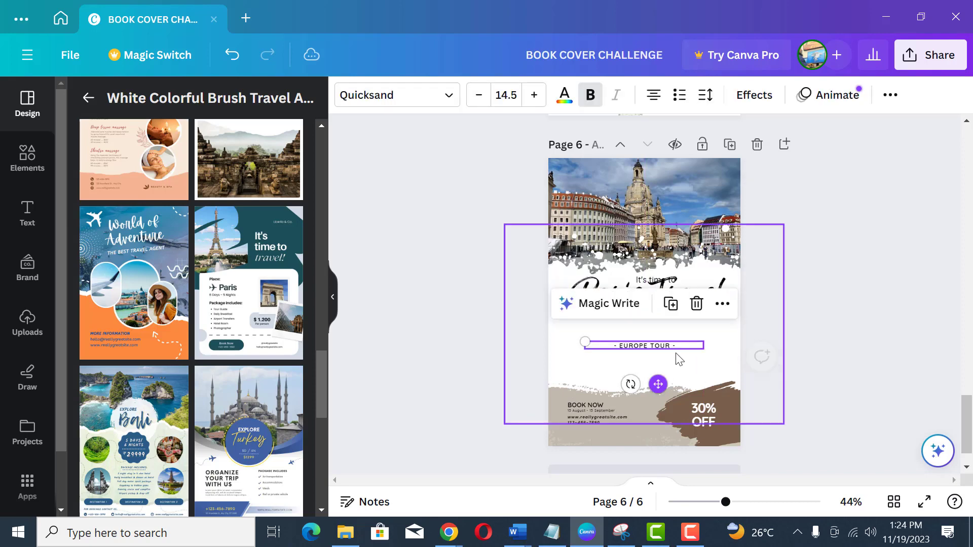
left_click(678, 348)
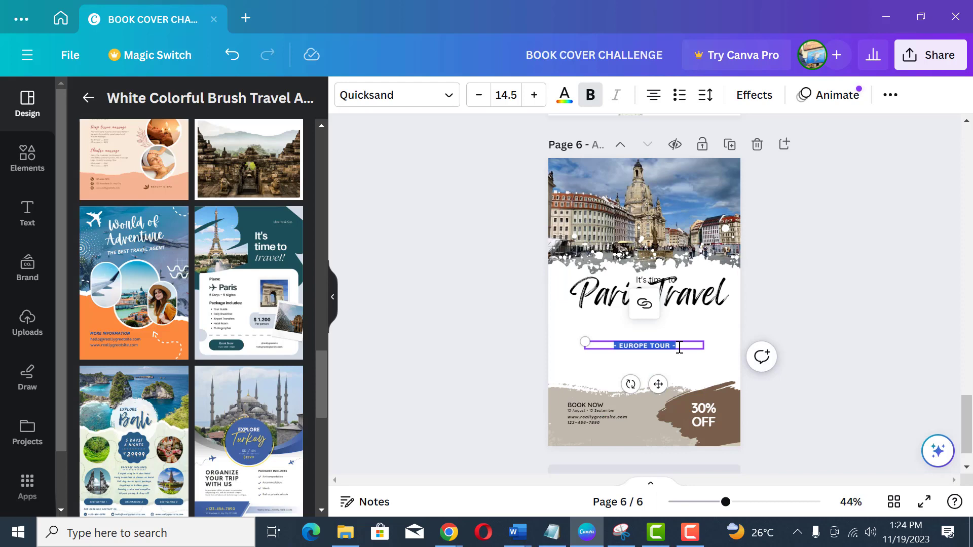
type("GUIDE")
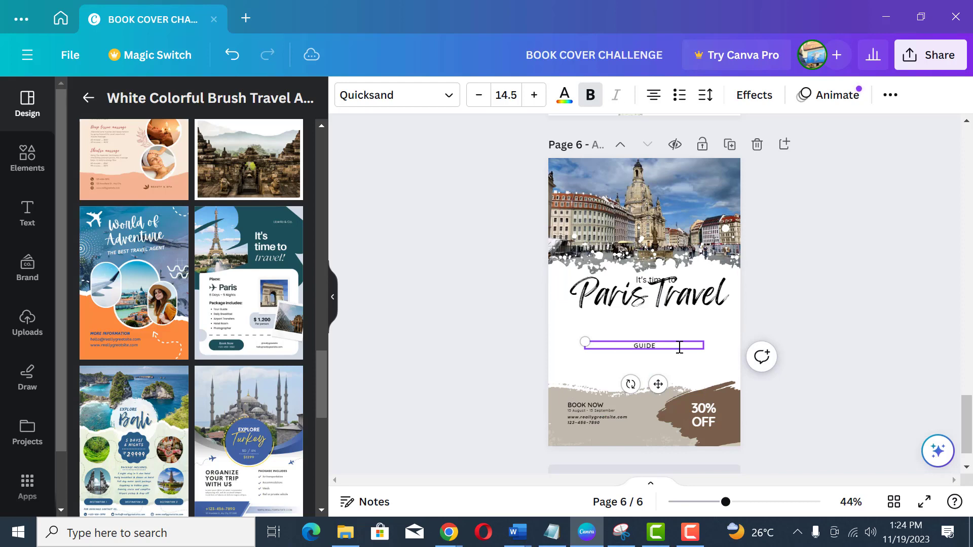
left_click_drag(705, 345, 497, 322)
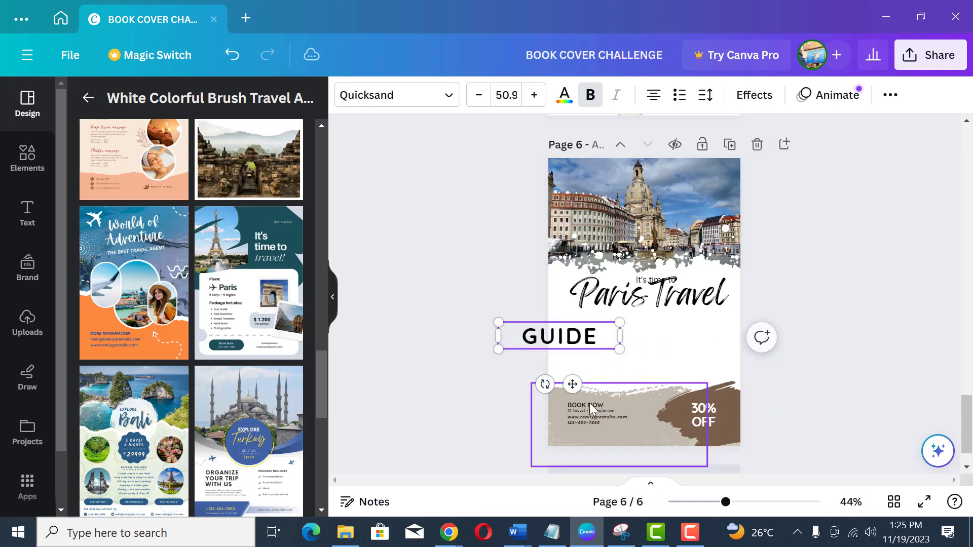
left_click_drag(572, 385, 654, 374)
Delete the small "It's time to" text overlapping the Paris Travel title
left_click(645, 282)
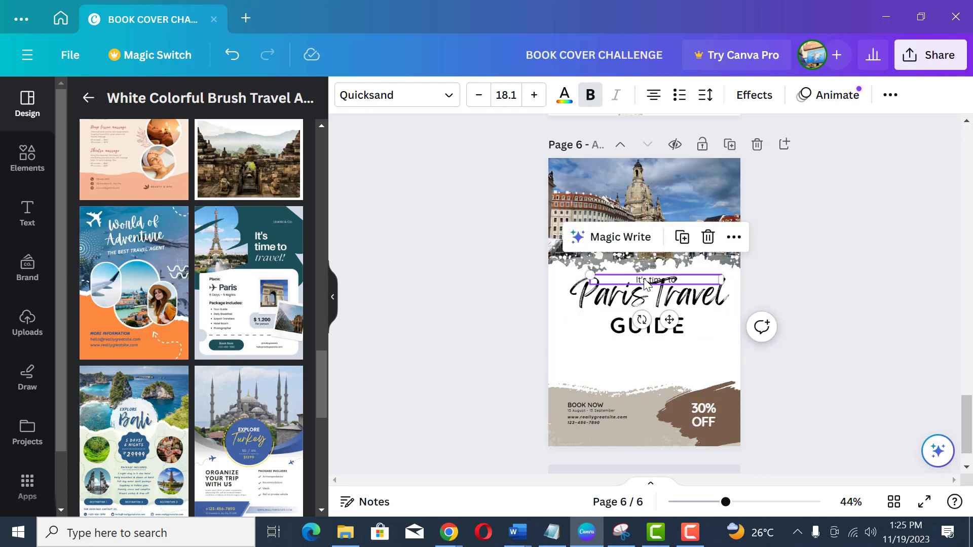
left_click(708, 236)
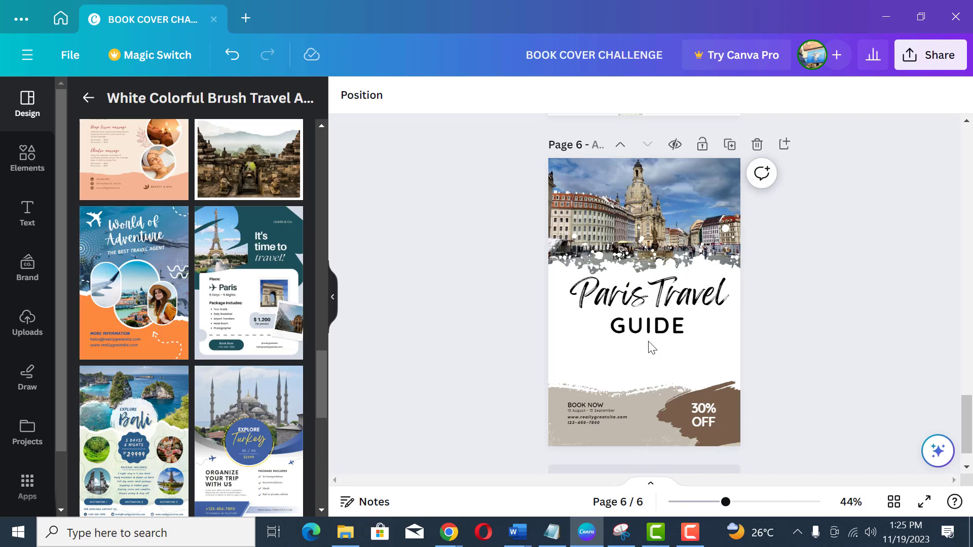
left_click(658, 328)
left_click(865, 287)
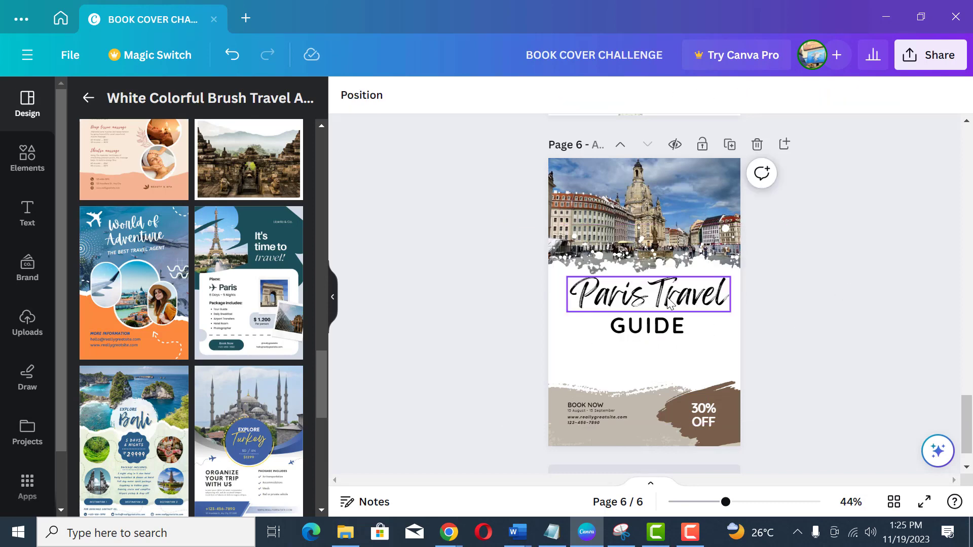
Set the GUIDE text in the Abril Fatface font and enlarge it to size 71.7
left_click(654, 341)
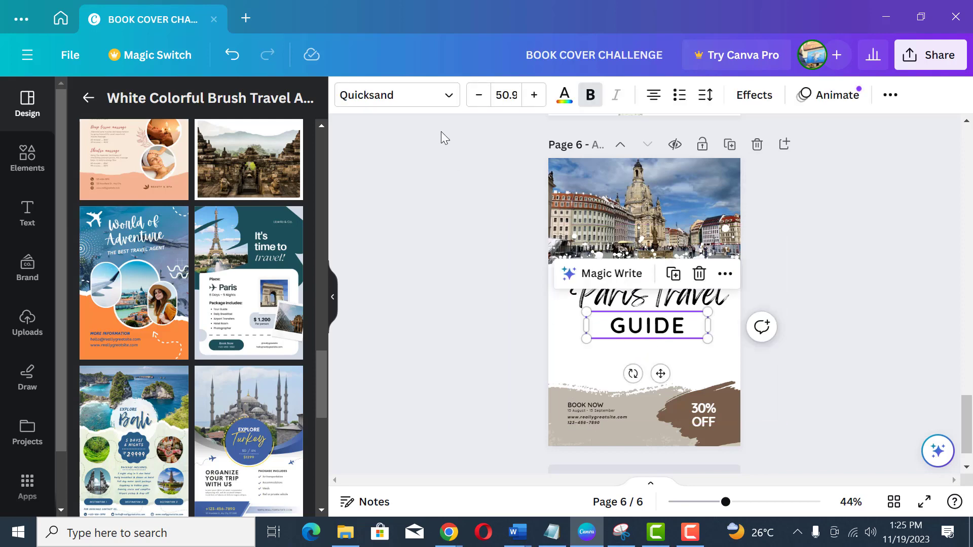
left_click(449, 96)
left_click(134, 256)
left_click_drag(708, 326, 705, 350)
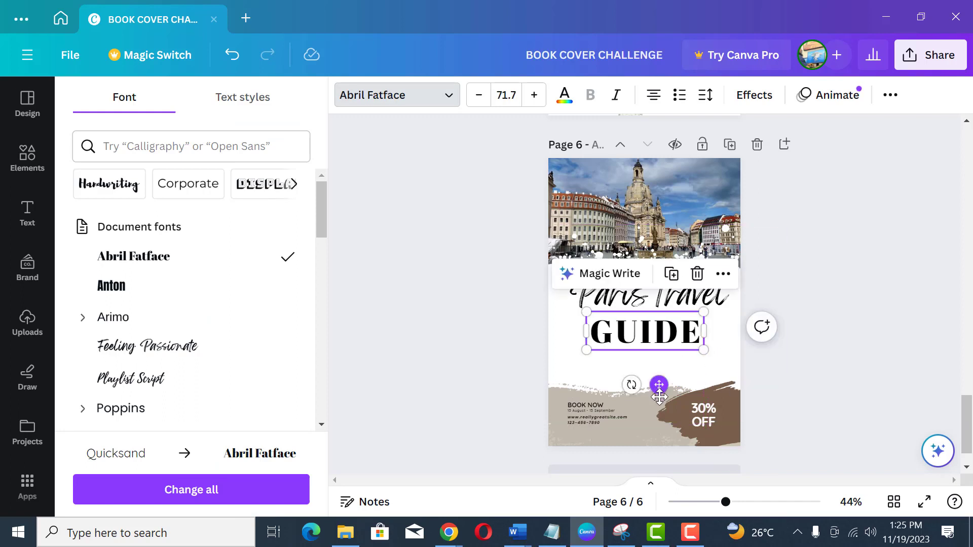
Move the Paris Travel title slightly left and down, and place GUIDE directly beneath it
left_click_drag(658, 397, 658, 410)
left_click(667, 306)
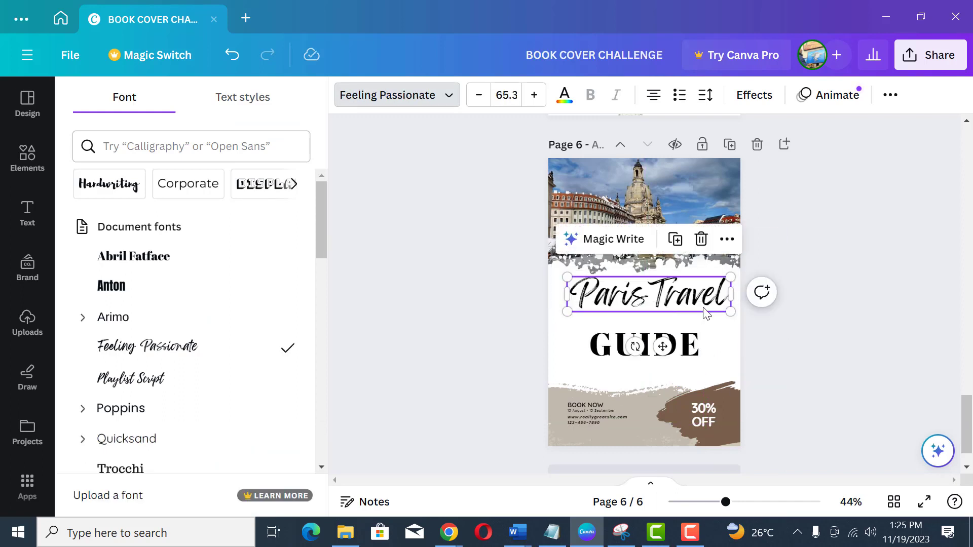
left_click_drag(732, 314, 675, 304)
left_click(669, 349)
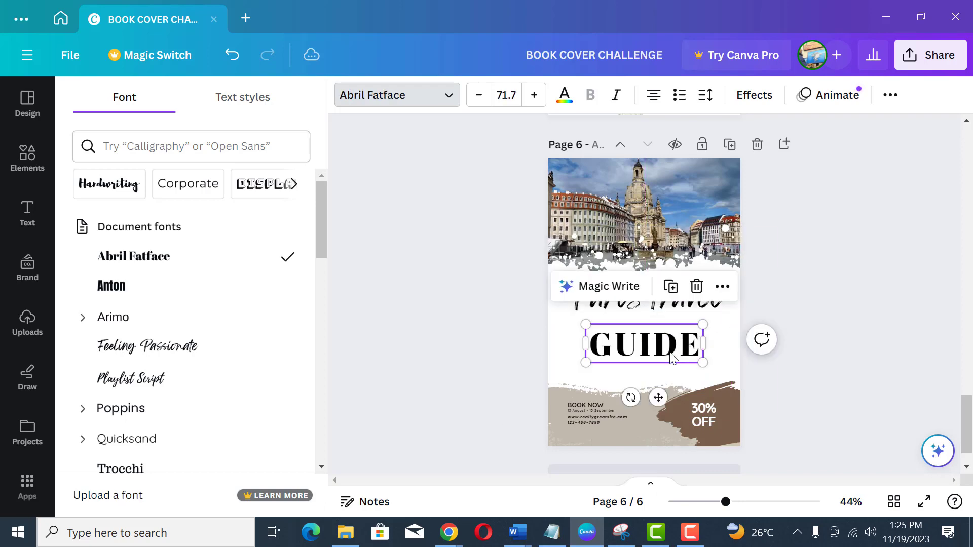
left_click_drag(669, 350, 669, 336)
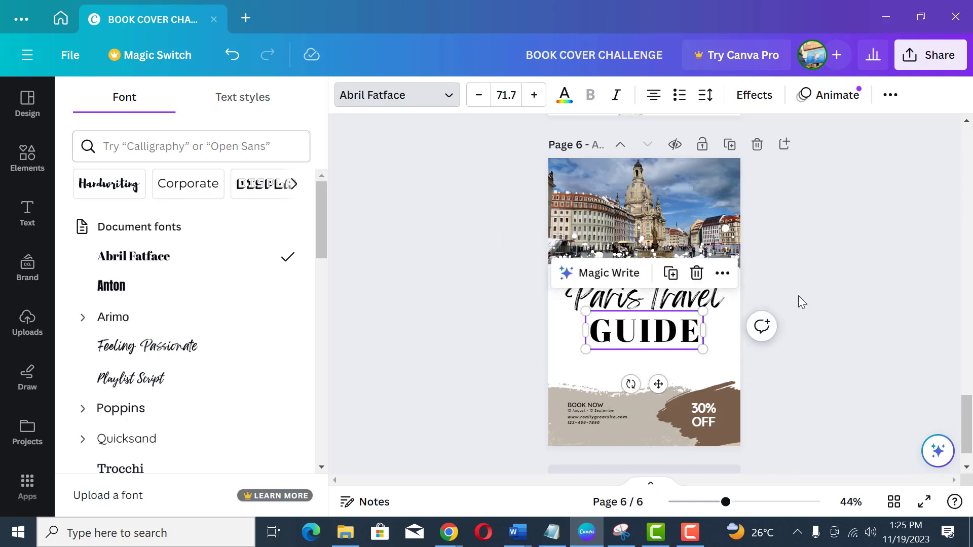
Delete the old city square photo from the brush-edged frame in the upper part of the page 6 cover
left_click(799, 296)
left_click(798, 296)
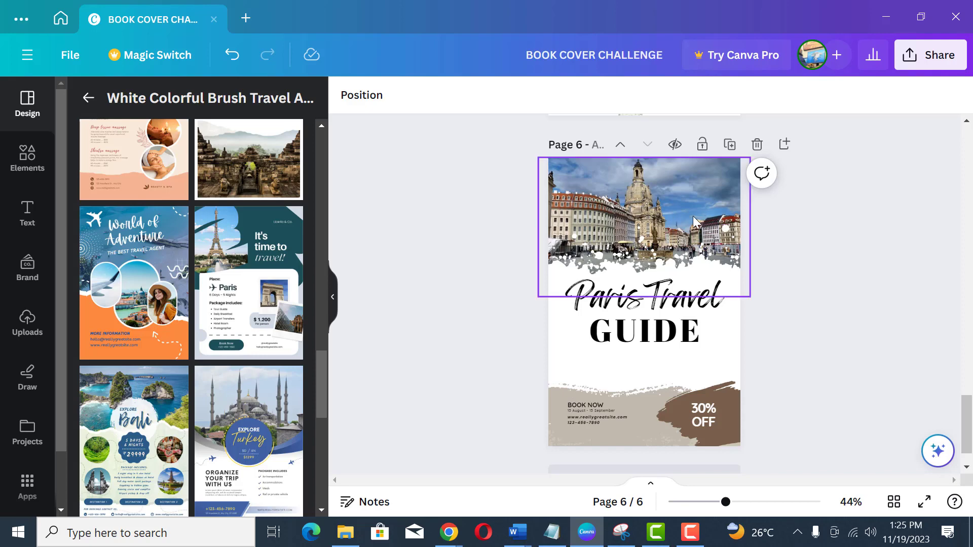
left_click(670, 205)
key("Delete")
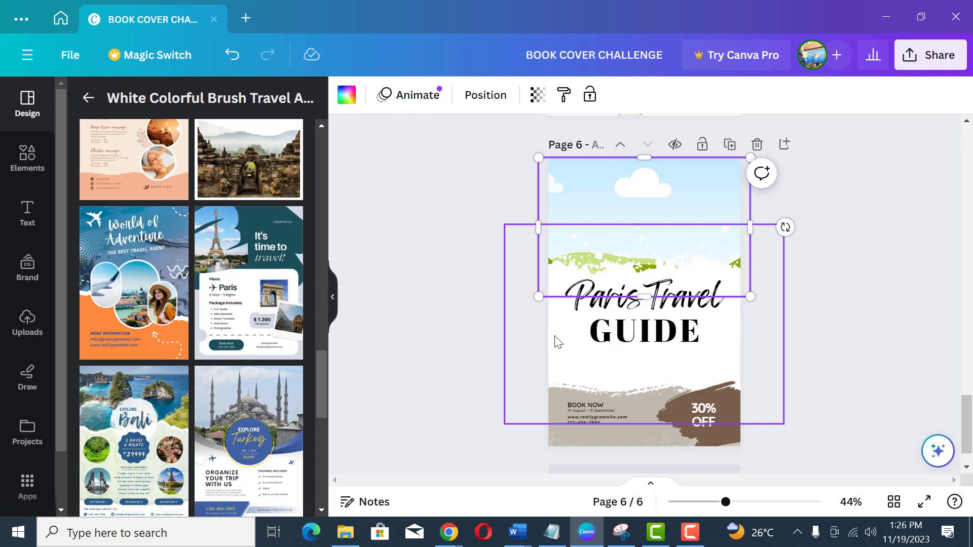
Switch to Pixabay in Chrome and search its images for "paris"
key("alt+Tab")
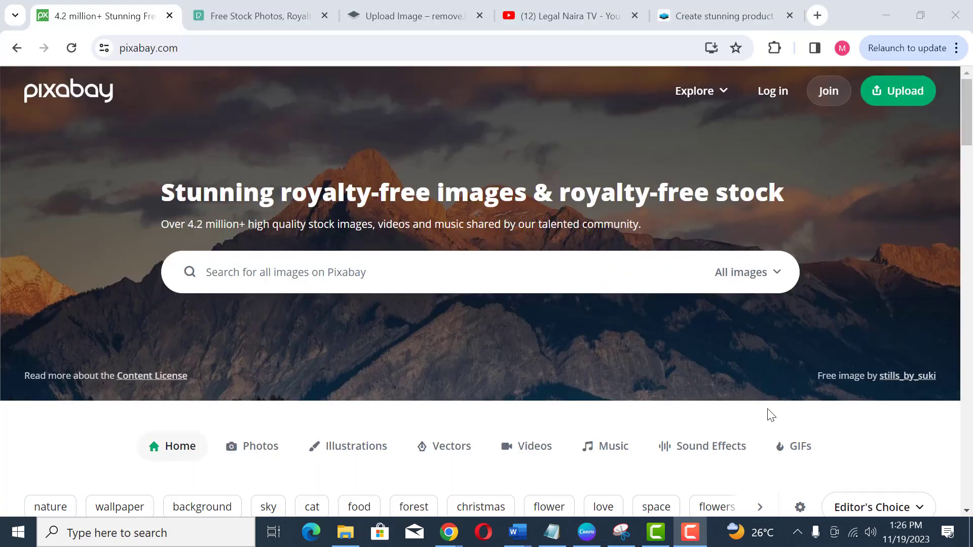
left_click(507, 277)
type("paris")
key("Return")
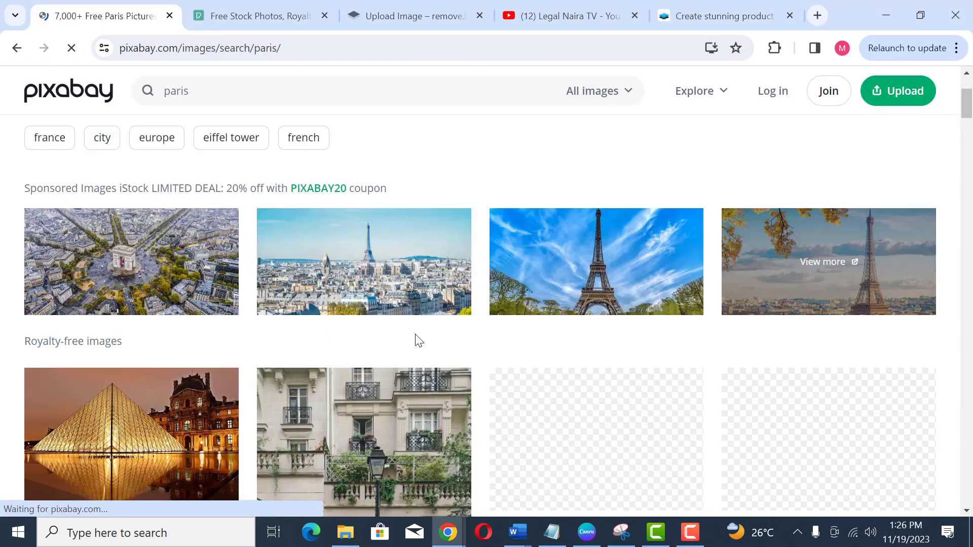
Browse the royalty-free Paris images for a photo that suits the book cover
scroll(416, 338, "down", 1)
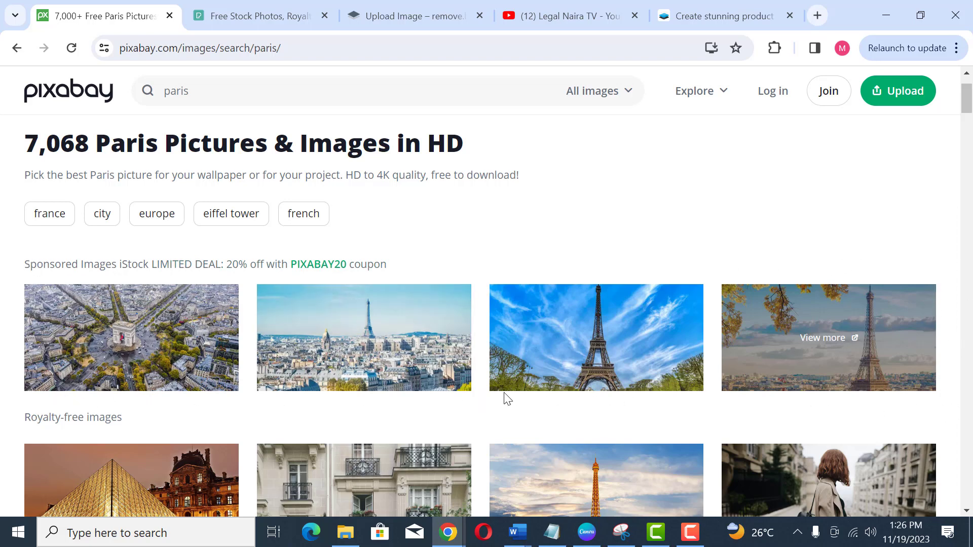
scroll(566, 245, "down", 15)
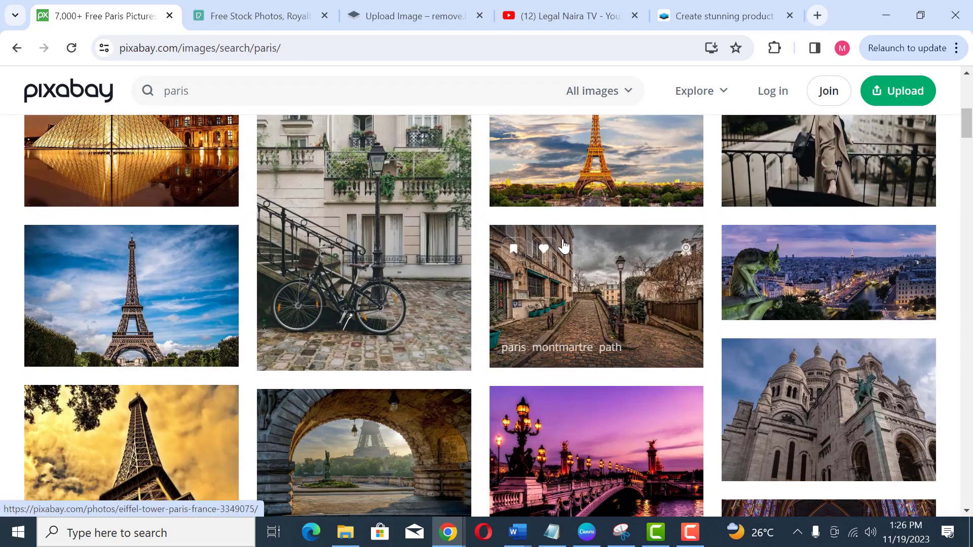
scroll(651, 267, "down", 6)
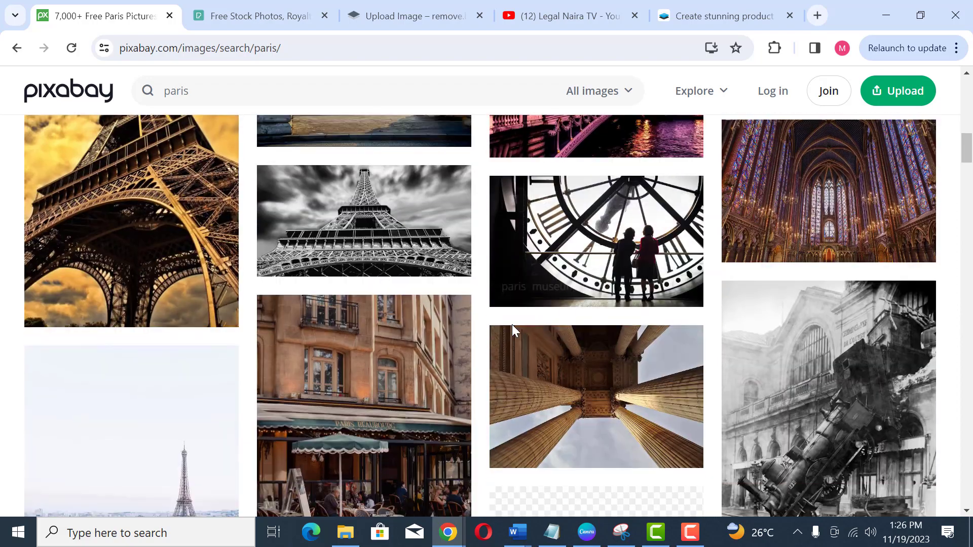
scroll(373, 366, "down", 2)
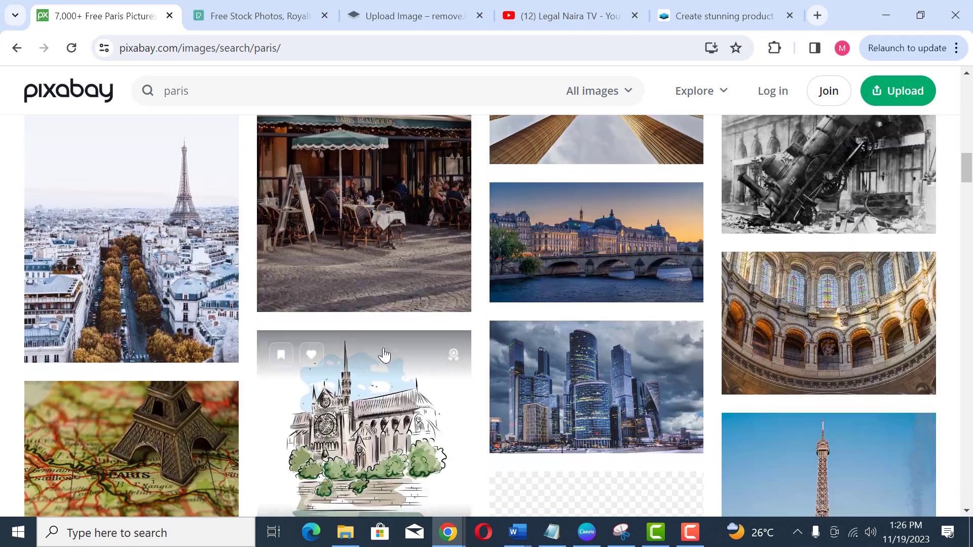
scroll(135, 217, "up", 3)
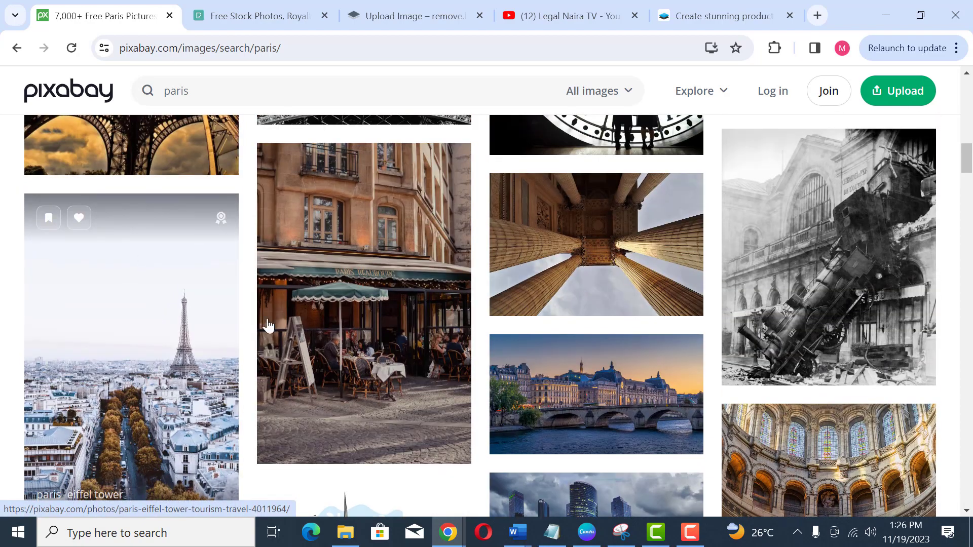
scroll(269, 326, "down", 10)
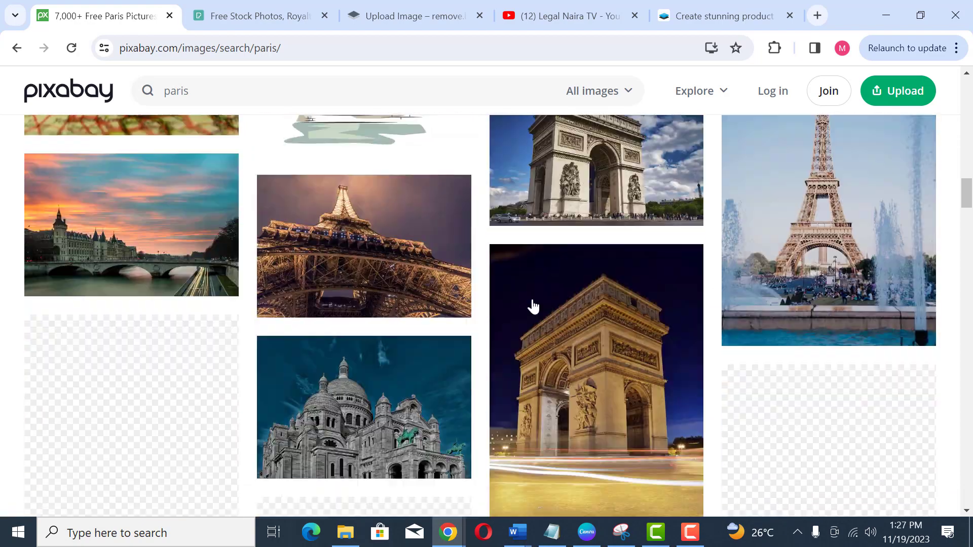
scroll(533, 307, "down", 6)
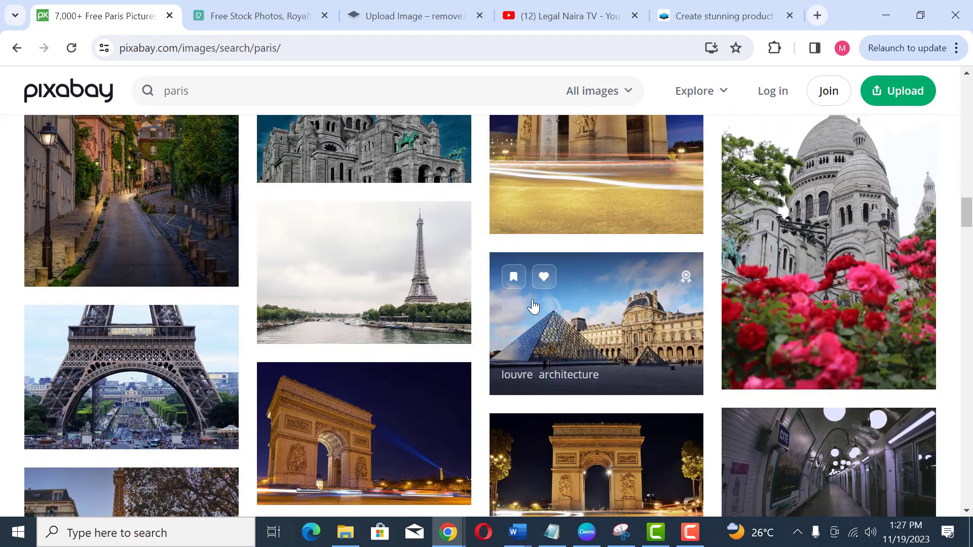
scroll(533, 306, "down", 5)
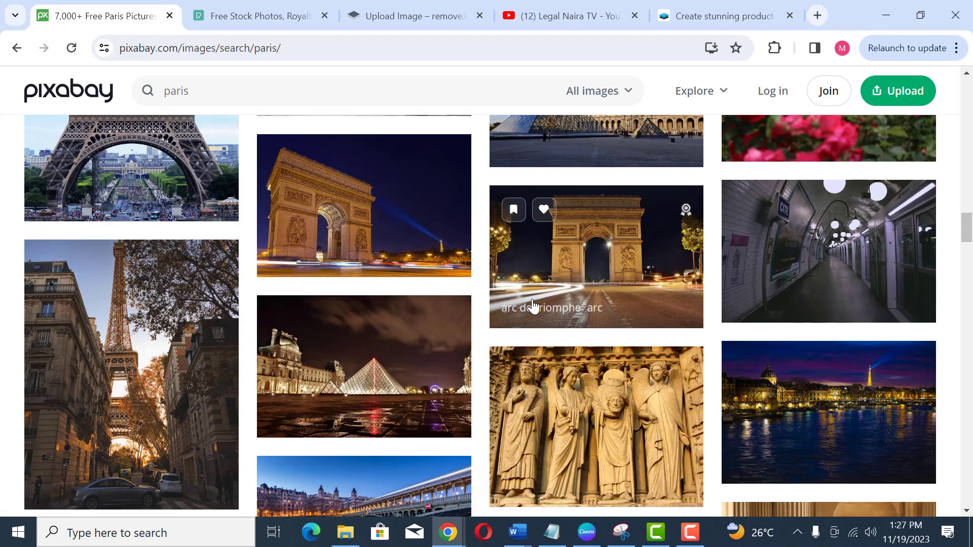
scroll(533, 306, "down", 8)
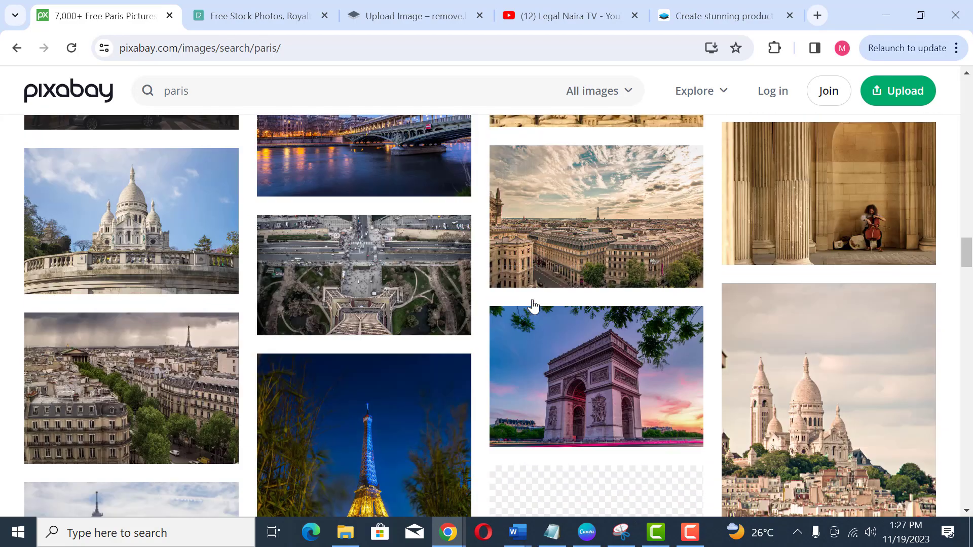
scroll(534, 306, "down", 9)
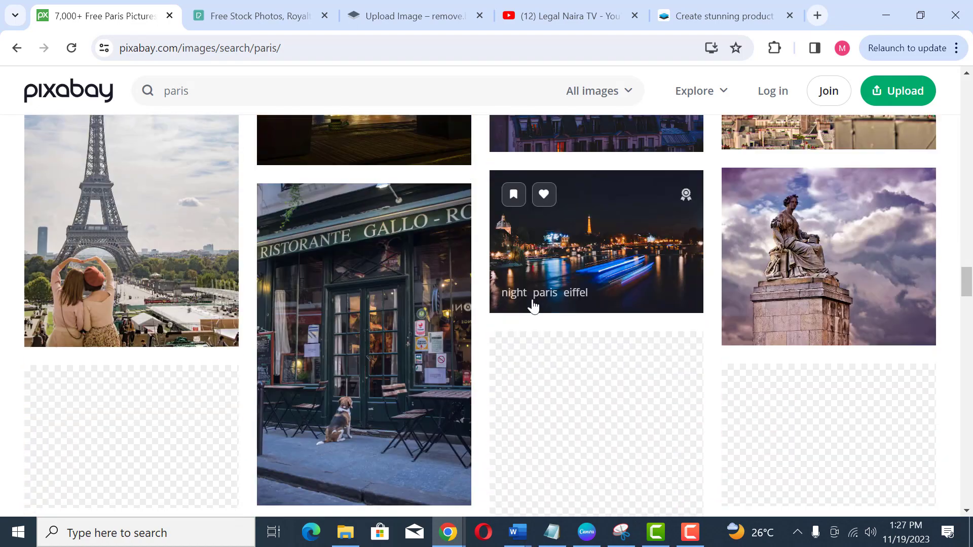
scroll(533, 306, "down", 3)
scroll(534, 306, "up", 5)
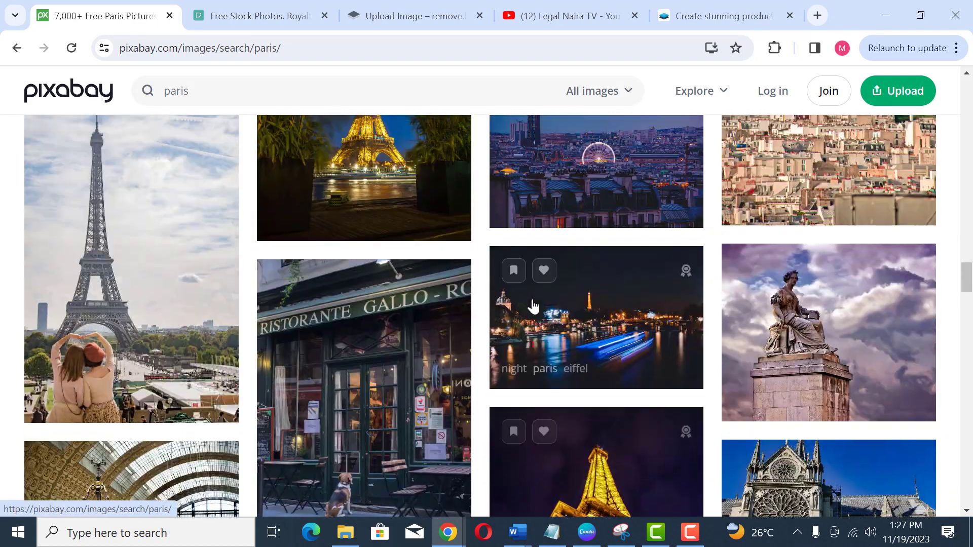
scroll(533, 307, "up", 10)
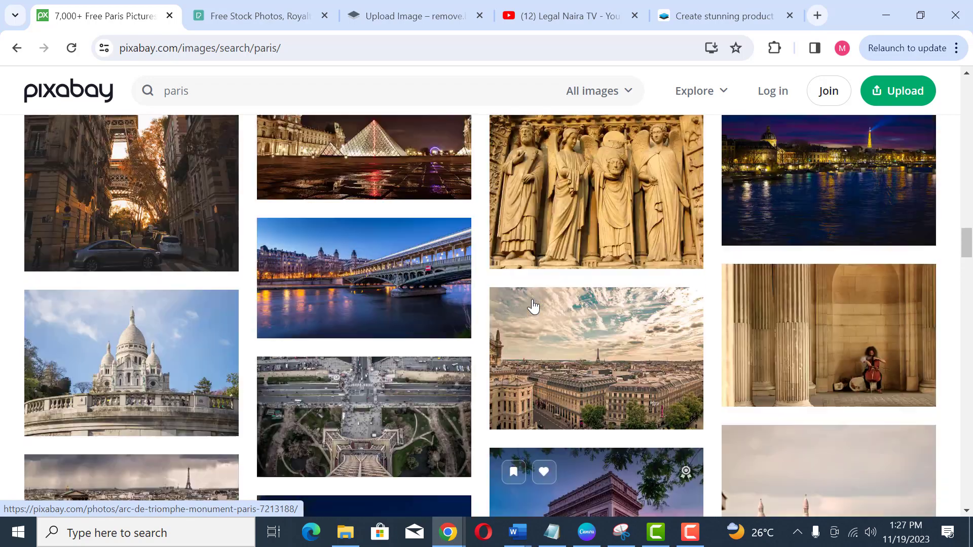
scroll(534, 306, "down", 3)
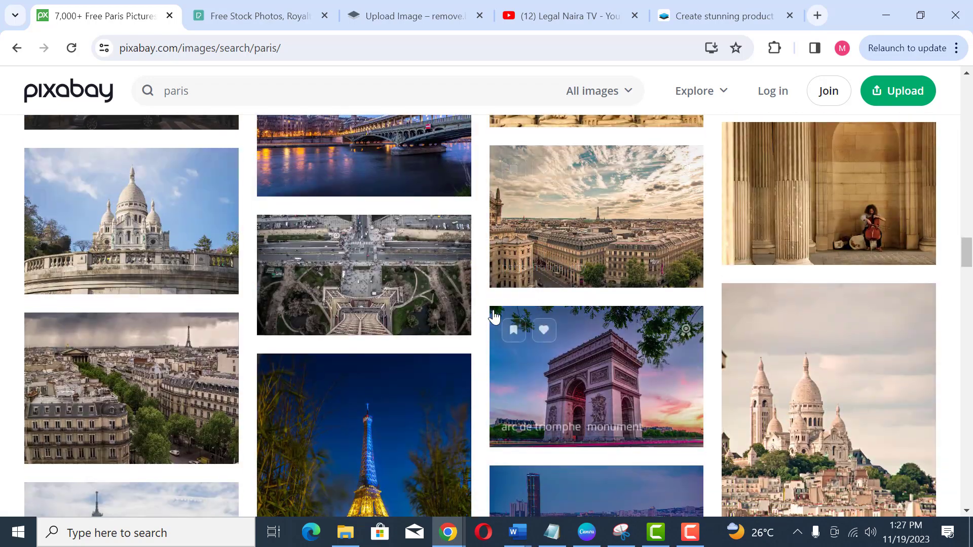
scroll(494, 317, "down", 15)
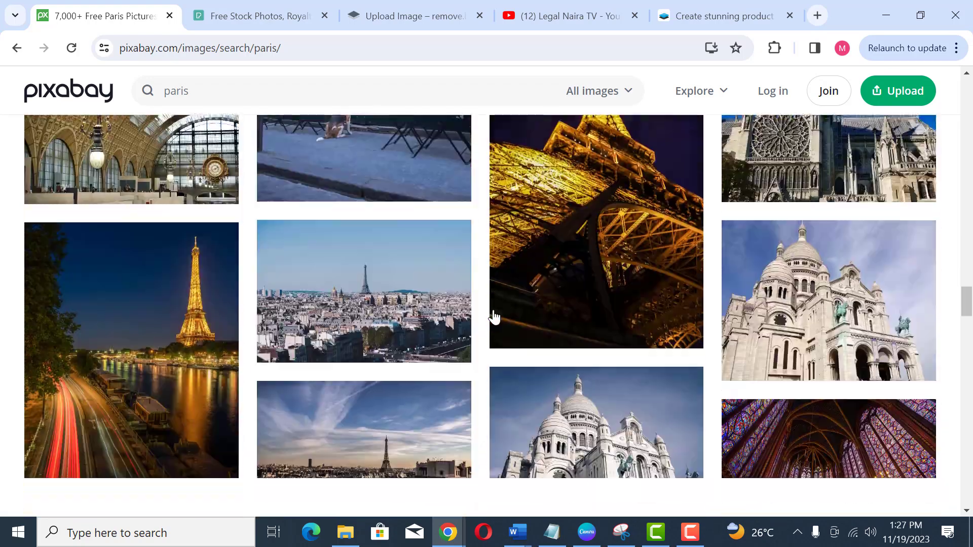
scroll(494, 316, "down", 6)
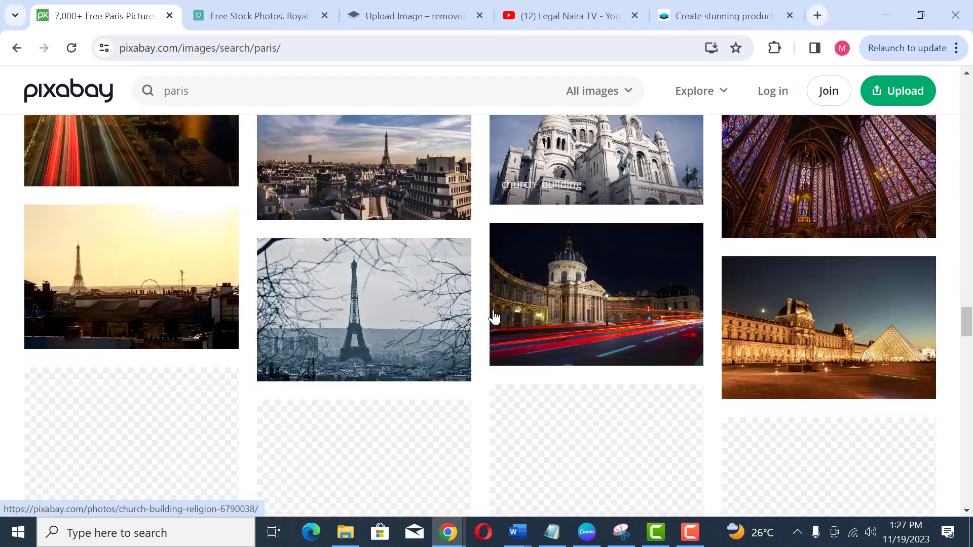
scroll(494, 317, "up", 3)
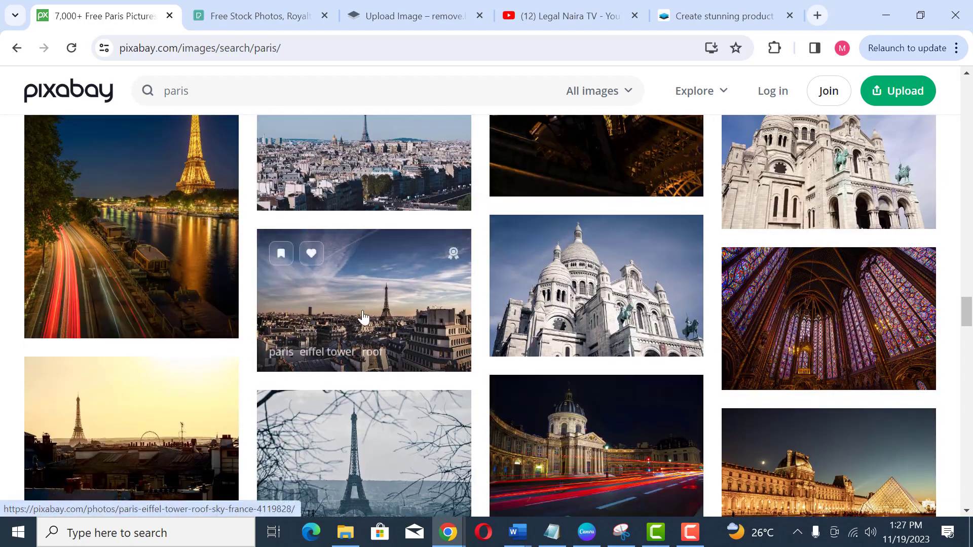
scroll(527, 335, "down", 3)
scroll(532, 339, "down", 15)
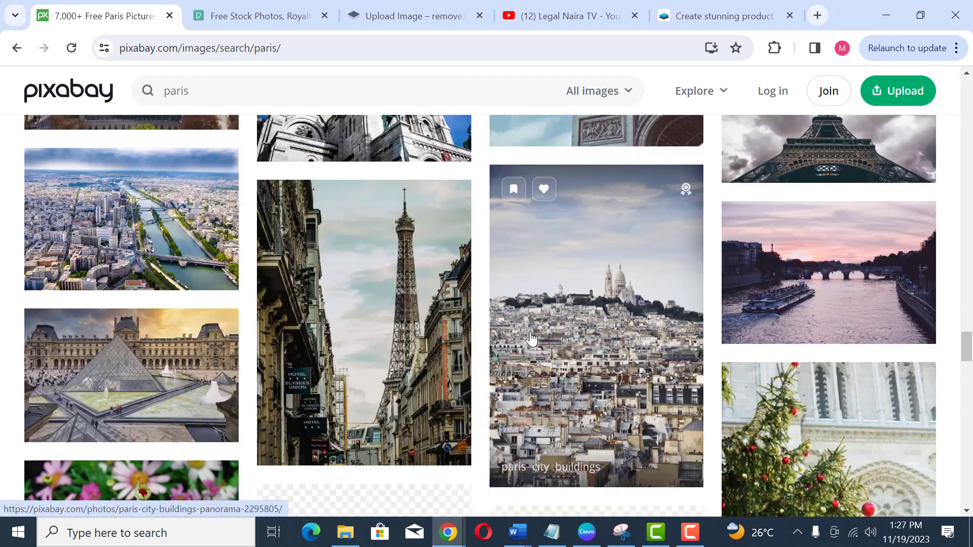
scroll(532, 338, "down", 2)
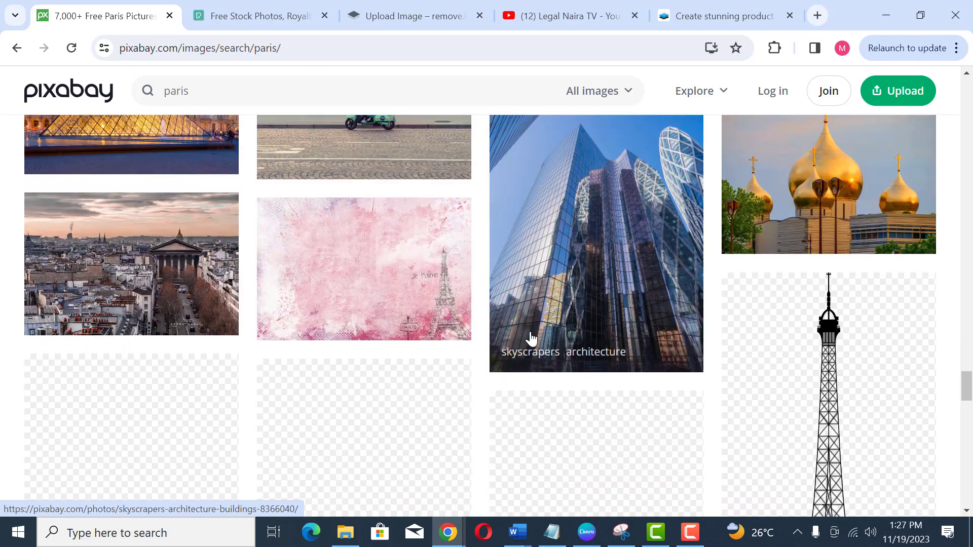
scroll(531, 339, "down", 2)
scroll(531, 339, "down", 10)
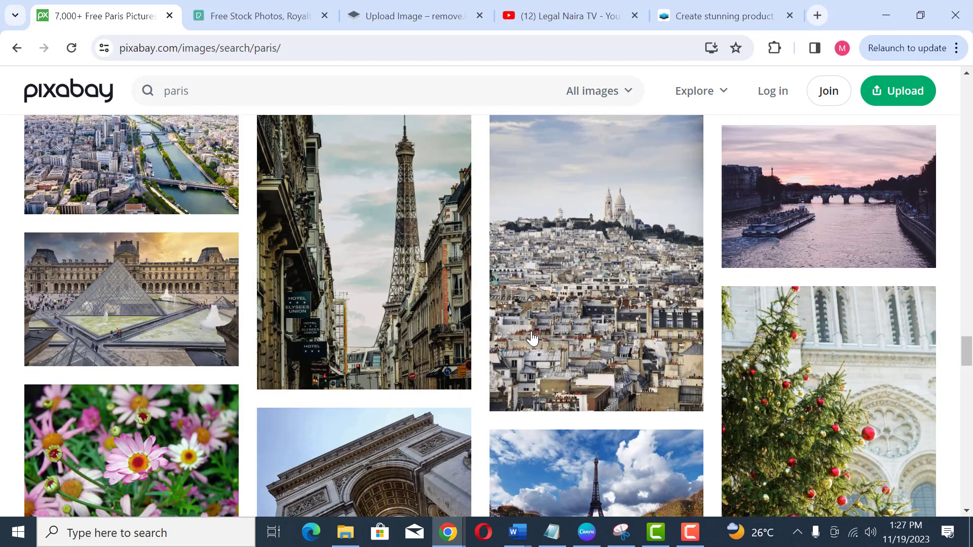
scroll(531, 338, "up", 15)
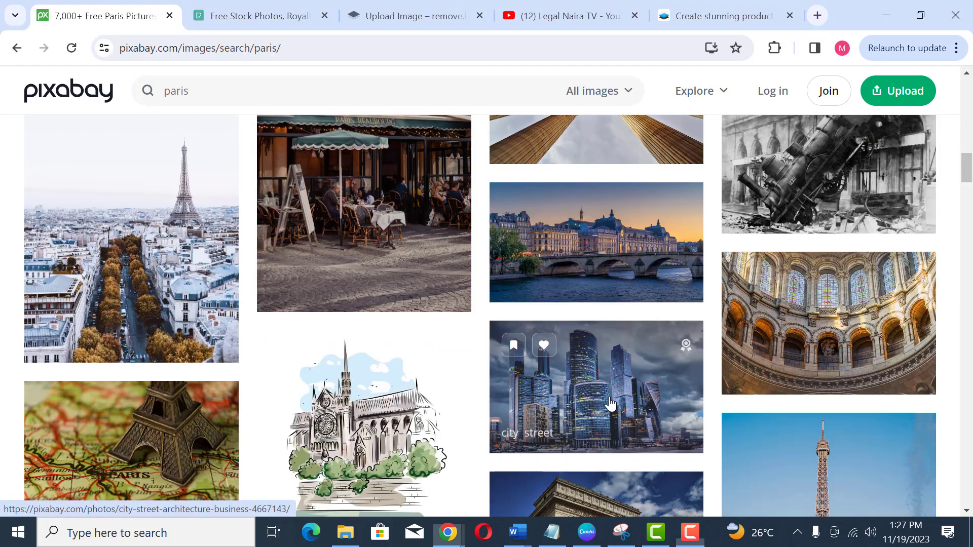
Open the city skyscrapers photo with the dark cloudy sky and copy the image
left_click(624, 408)
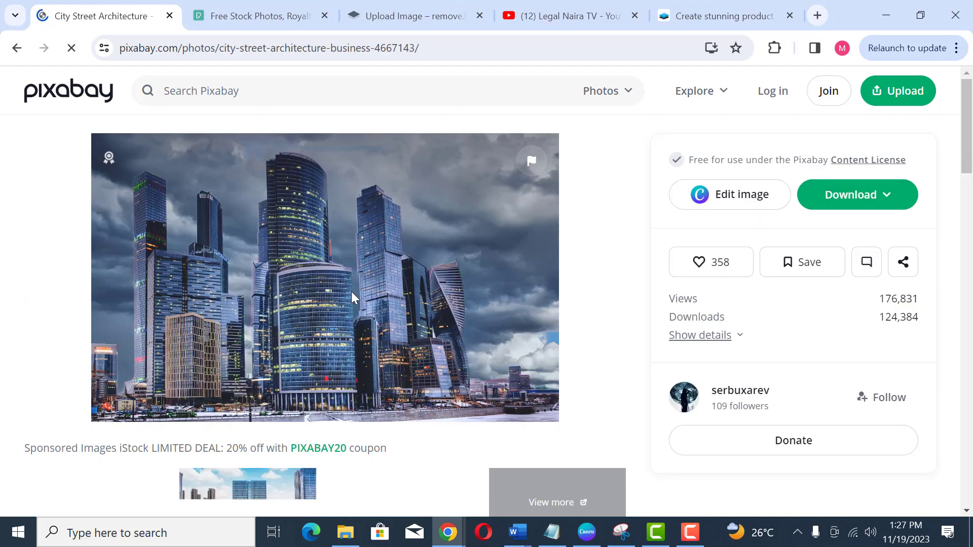
right_click(321, 282)
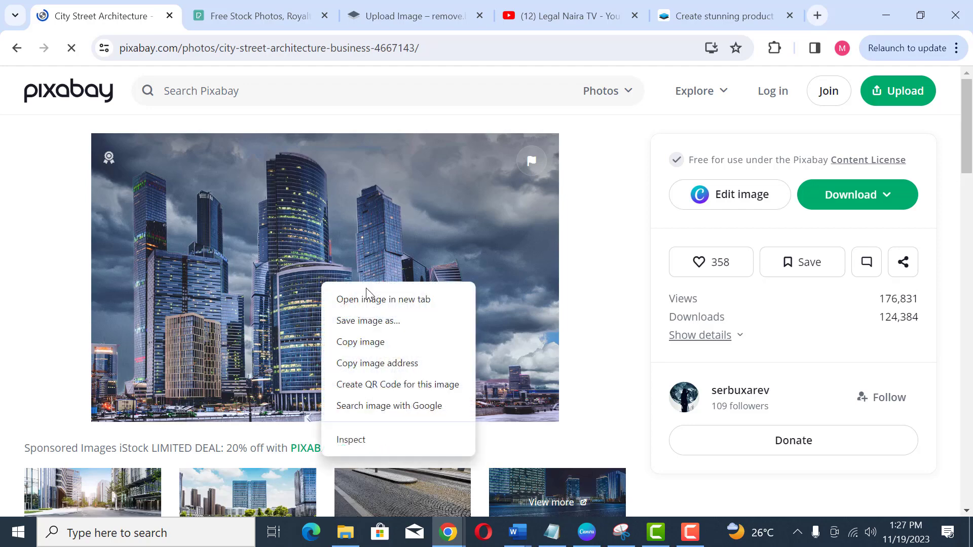
left_click(382, 342)
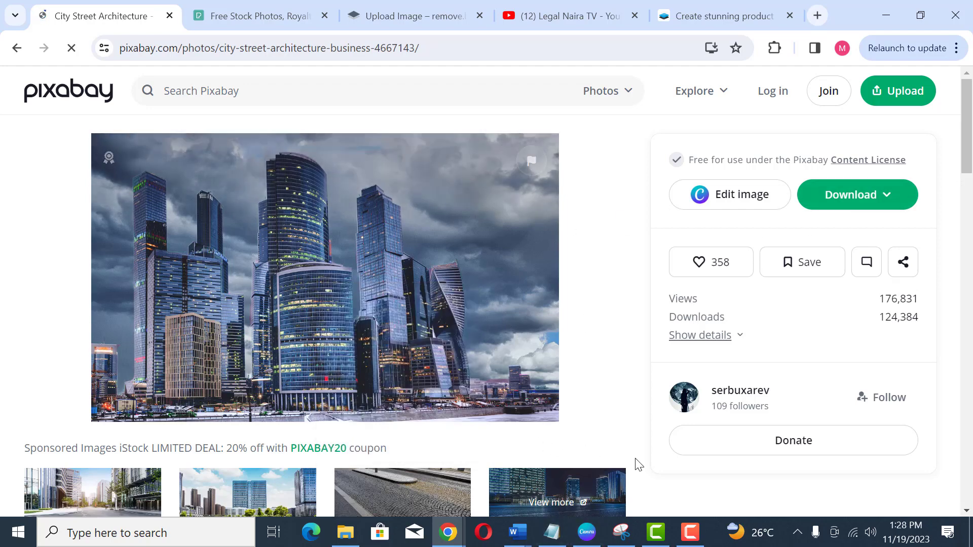
Switch back to Canva, paste the skyscraper photo onto page 6 and fit it into the empty brush-edged frame
key("alt+Tab")
key("ctrl+v")
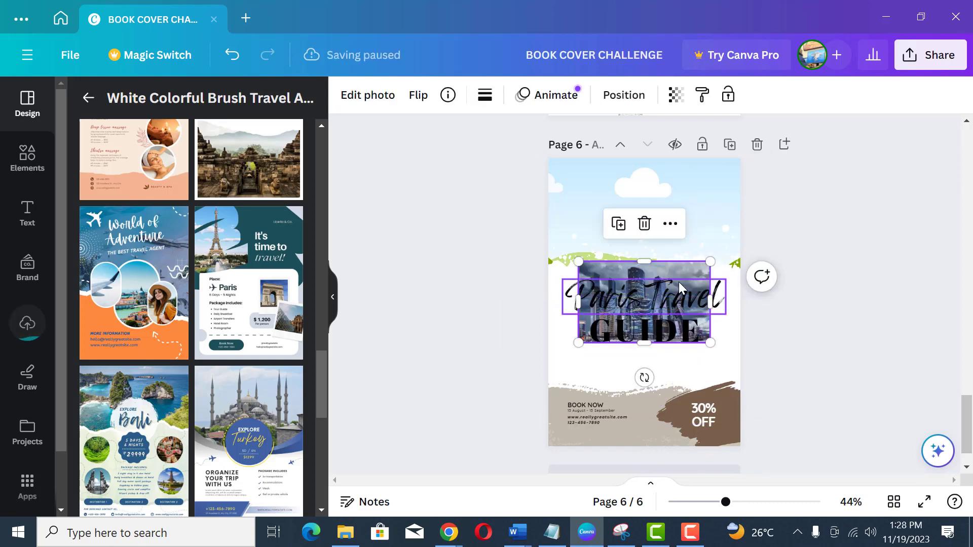
left_click_drag(669, 267, 670, 203)
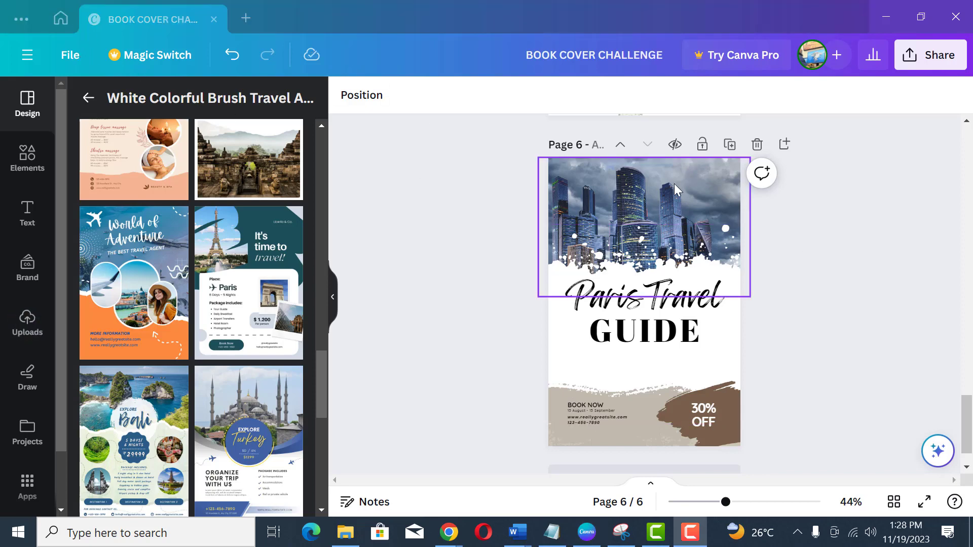
Adjust the skyscraper photo's light, setting Brightness to 28 and Contrast to 13
left_click(658, 191)
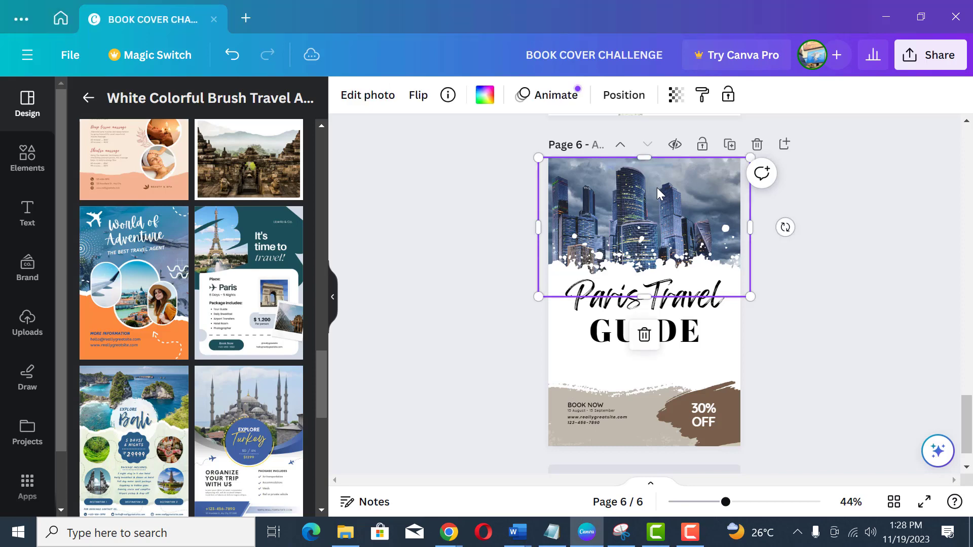
left_click(369, 97)
left_click(195, 109)
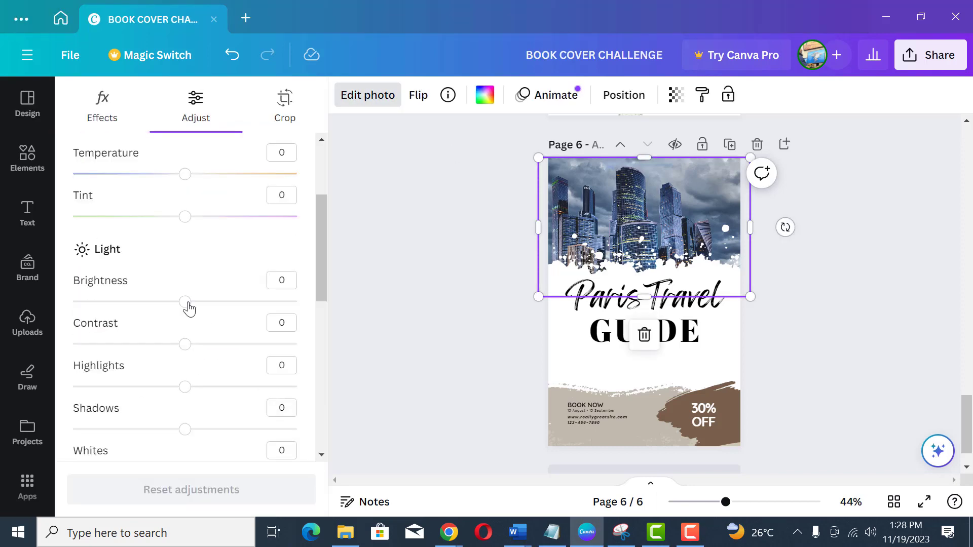
left_click(198, 302)
left_click_drag(198, 302, 217, 302)
left_click_drag(185, 344, 199, 345)
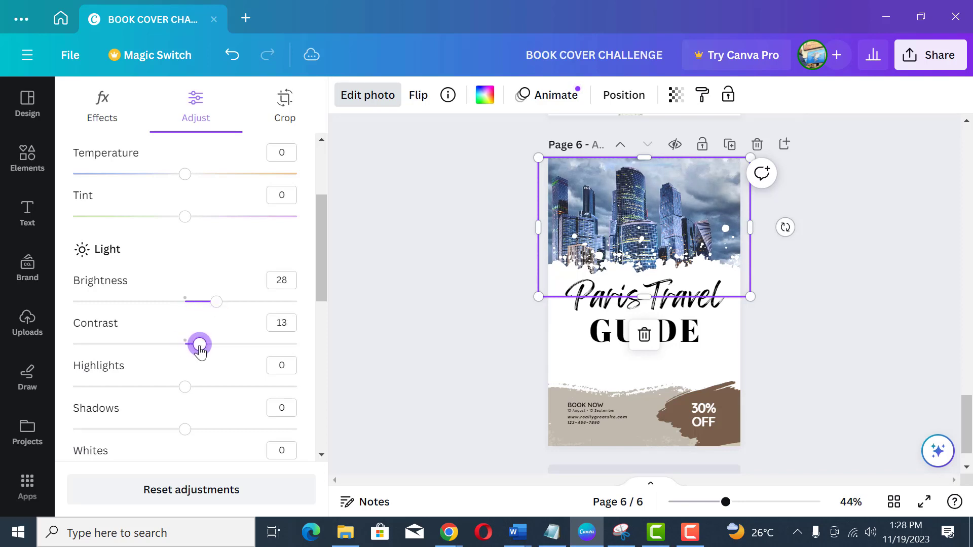
Enlarge the "Paris Travel" title slightly so it spans more of the cover's width
left_click(833, 282)
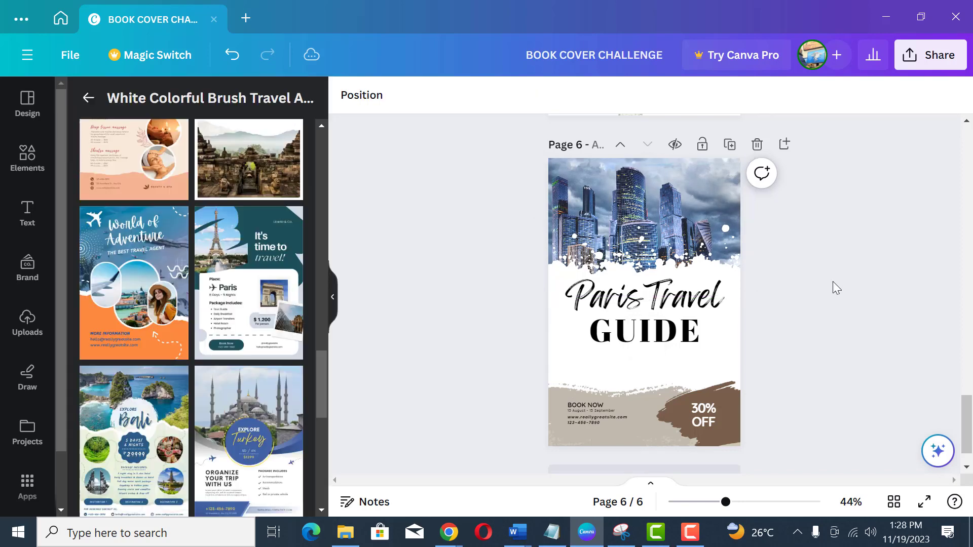
left_click(724, 281)
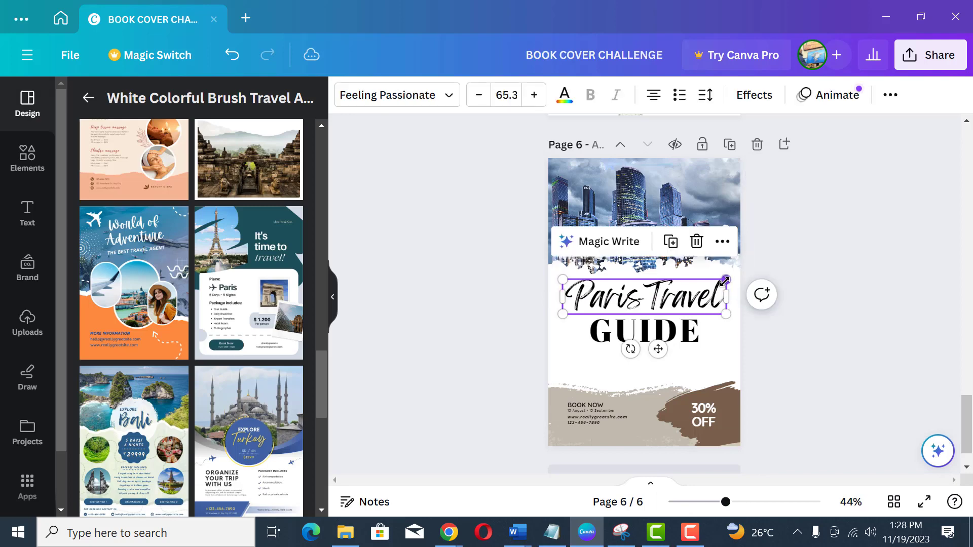
left_click_drag(731, 275, 740, 272)
left_click(483, 311)
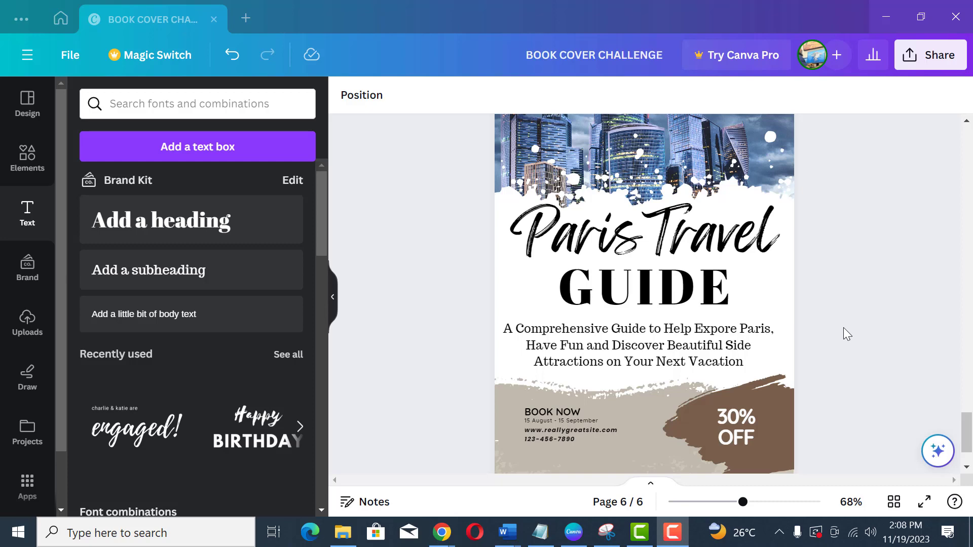
Shrink the subtitle below GUIDE to font size 16.1 and centre it on the cover above the beige brush band
left_click(697, 366)
left_click_drag(783, 345, 741, 364)
left_click_drag(636, 400, 659, 401)
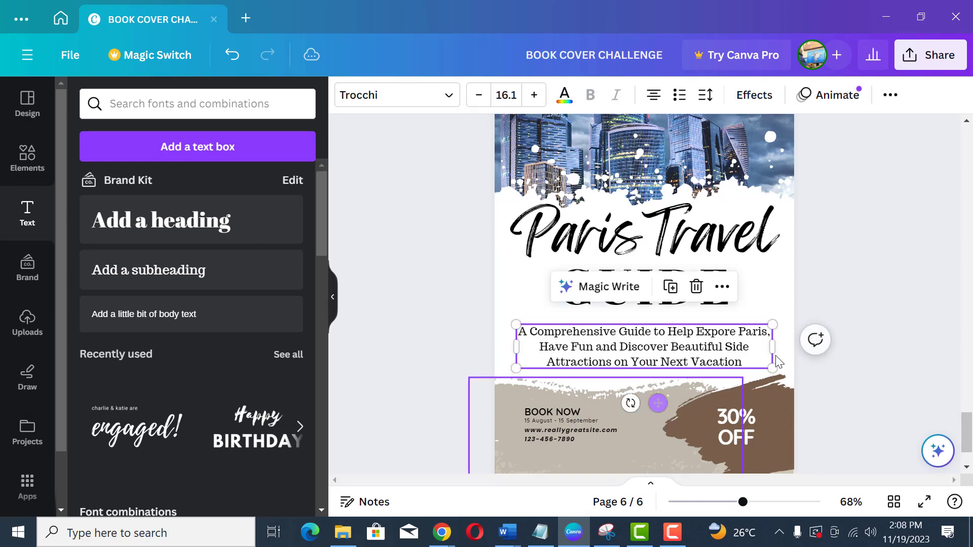
left_click(857, 273)
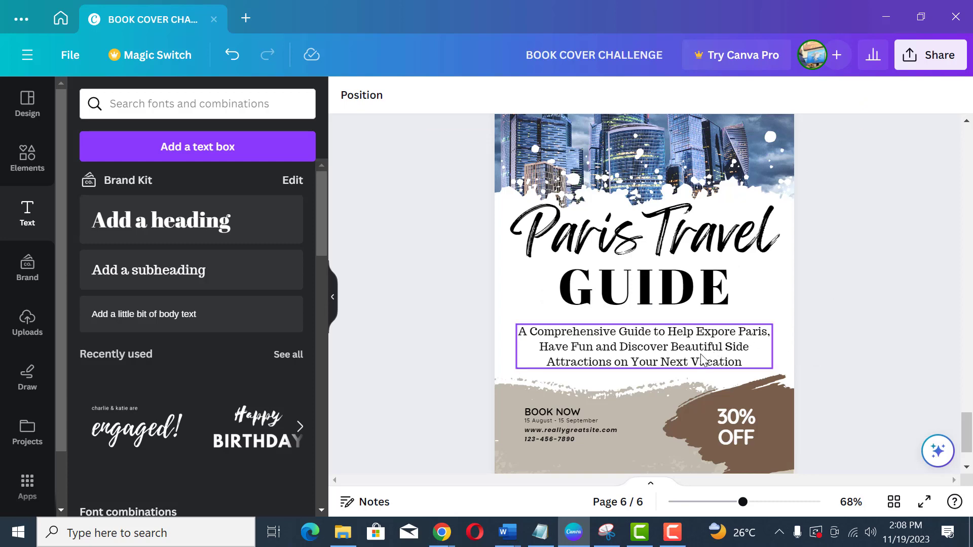
left_click(679, 363)
key("Up")
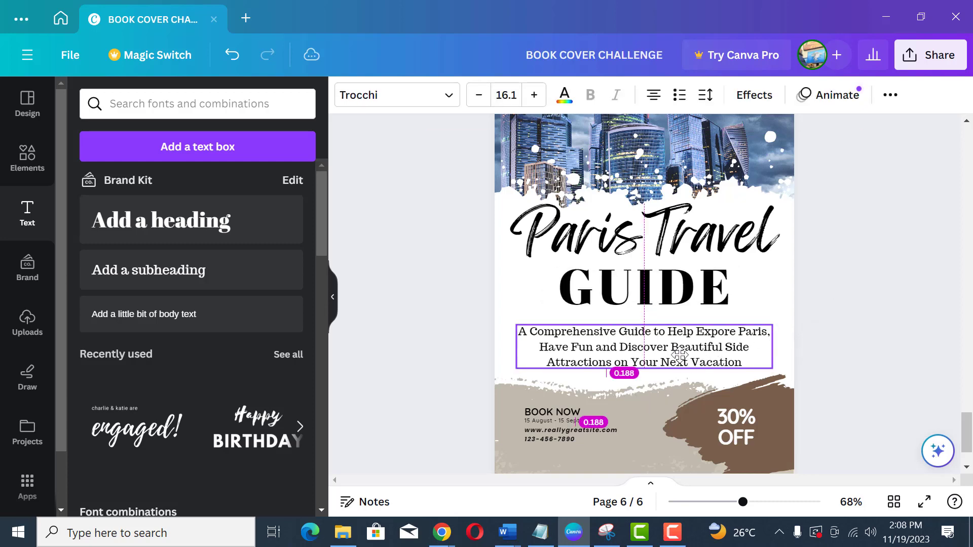
left_click(831, 405)
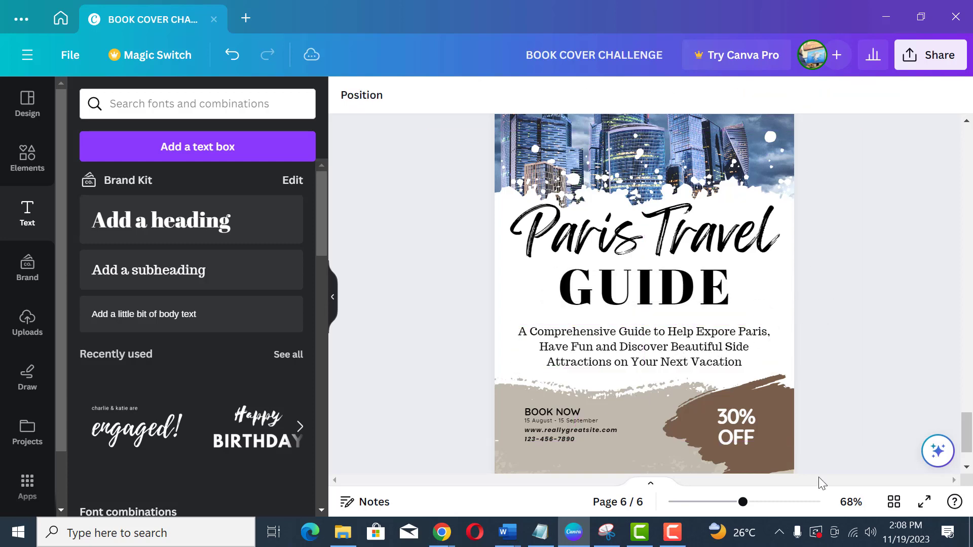
Add short black divider lines centred above and below the subtitle
left_click(24, 157)
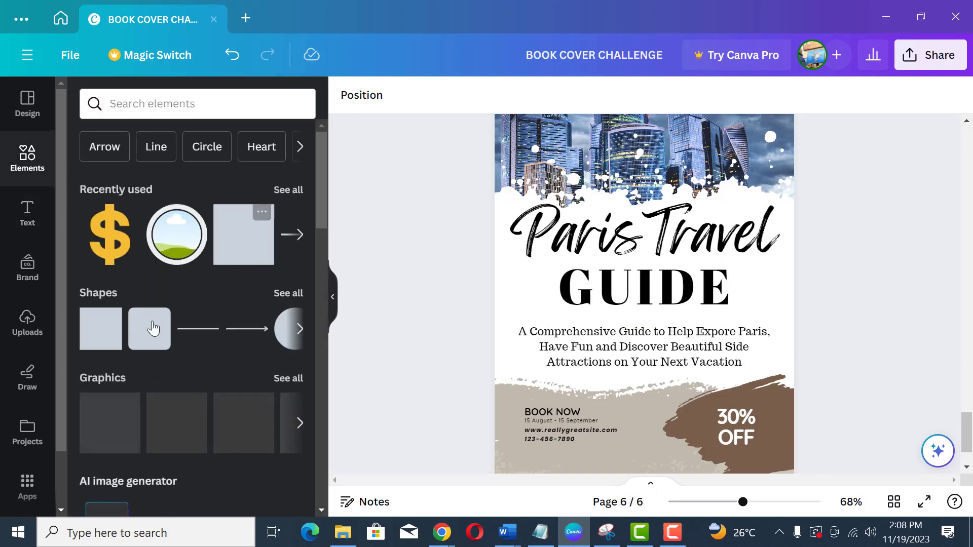
left_click(195, 337)
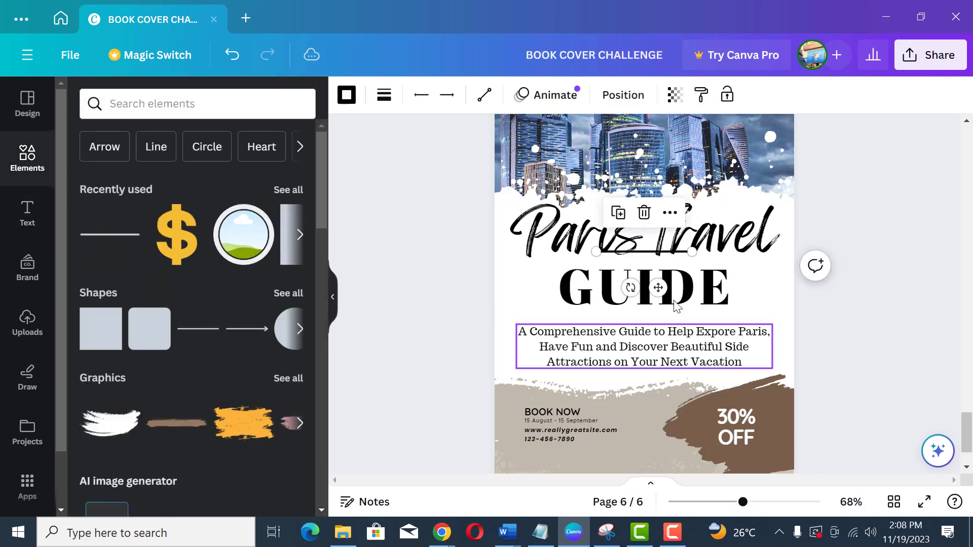
left_click_drag(658, 332, 658, 416)
left_click(618, 279)
left_click(868, 287)
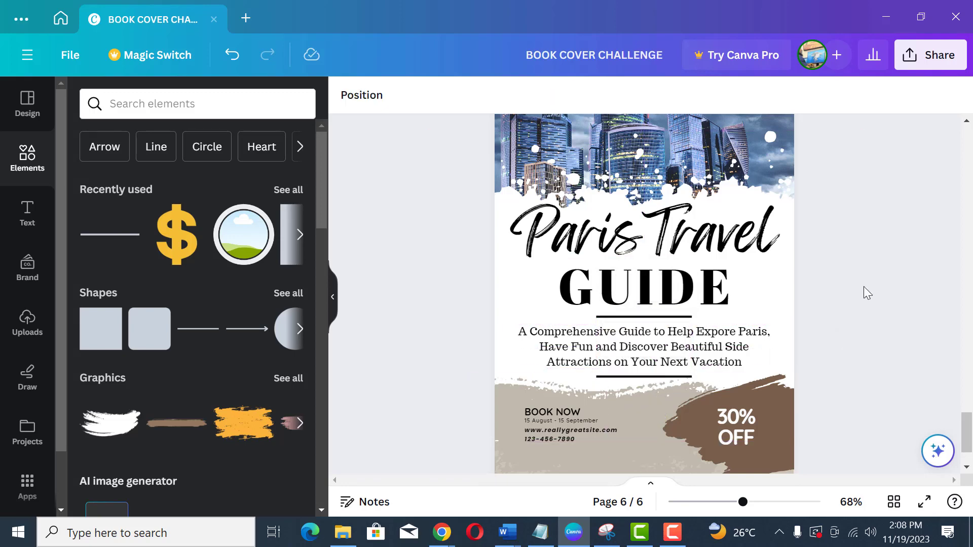
Review the page 6 cover from the skyscraper photo down to the brown 30% OFF brush area
scroll(840, 289, "down", 1)
scroll(840, 289, "up", 1)
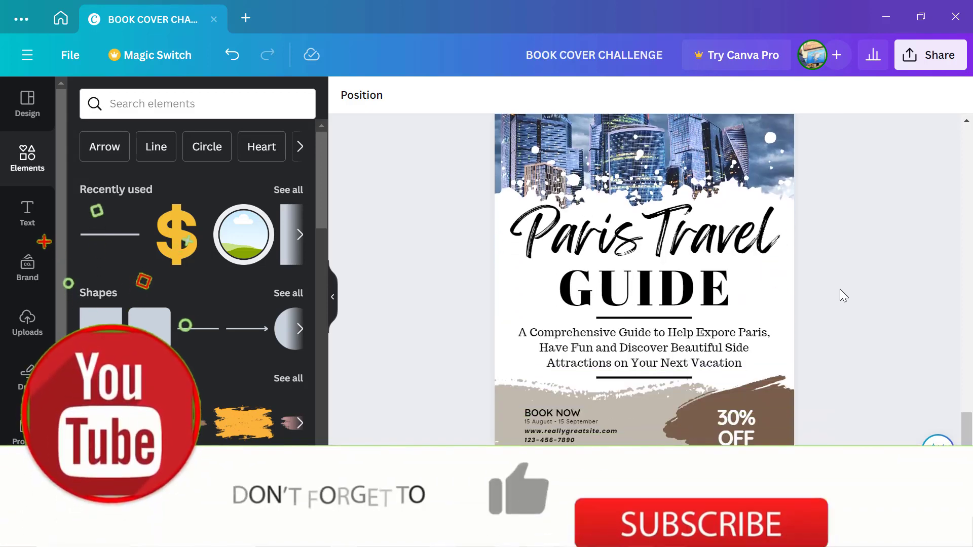
scroll(738, 352, "down", 1)
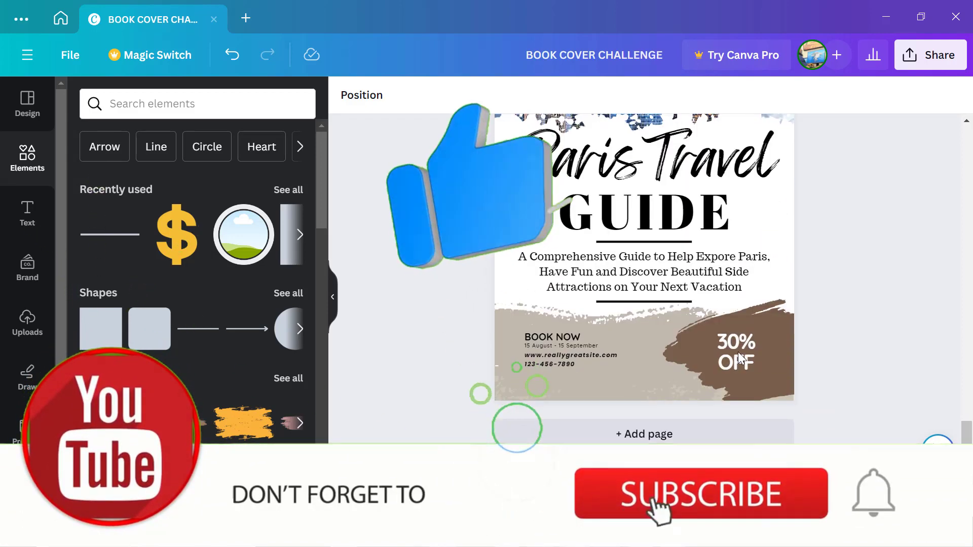
scroll(730, 288, "up", 7)
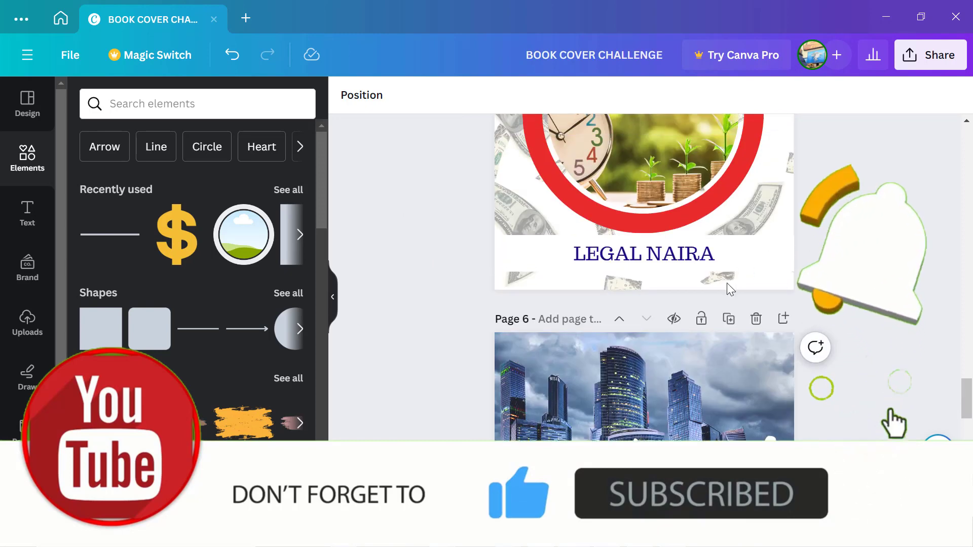
scroll(686, 239, "down", 2)
scroll(654, 293, "down", 2)
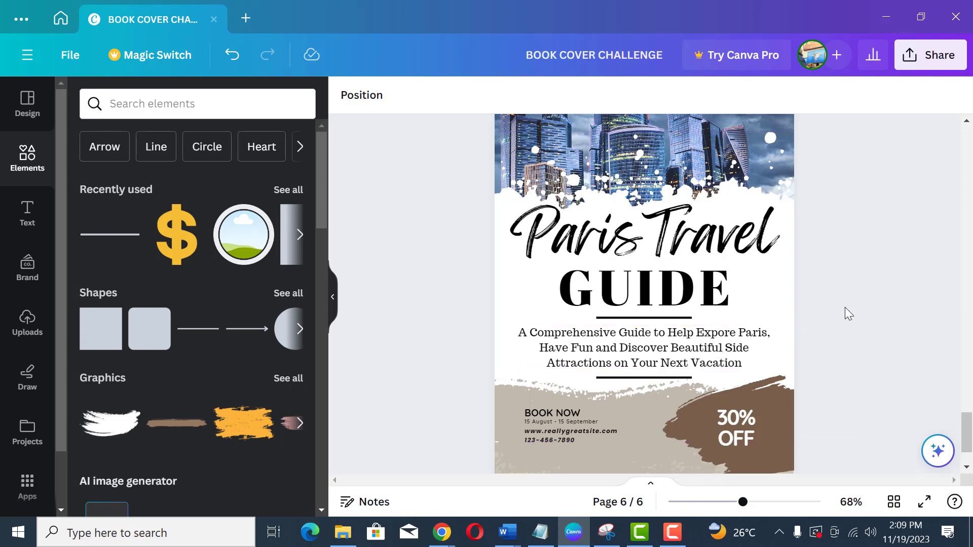
scroll(845, 300, "down", 2)
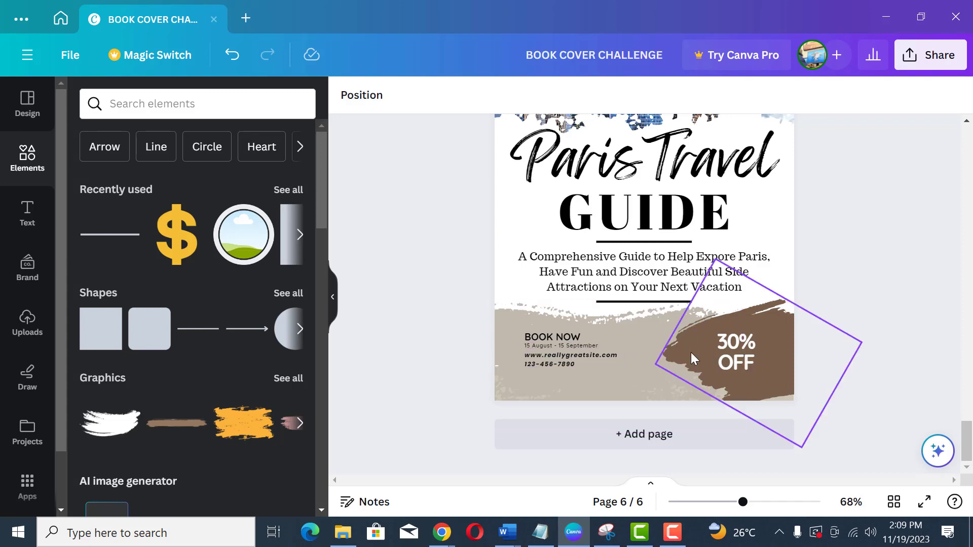
scroll(664, 309, "up", 3)
scroll(666, 317, "down", 3)
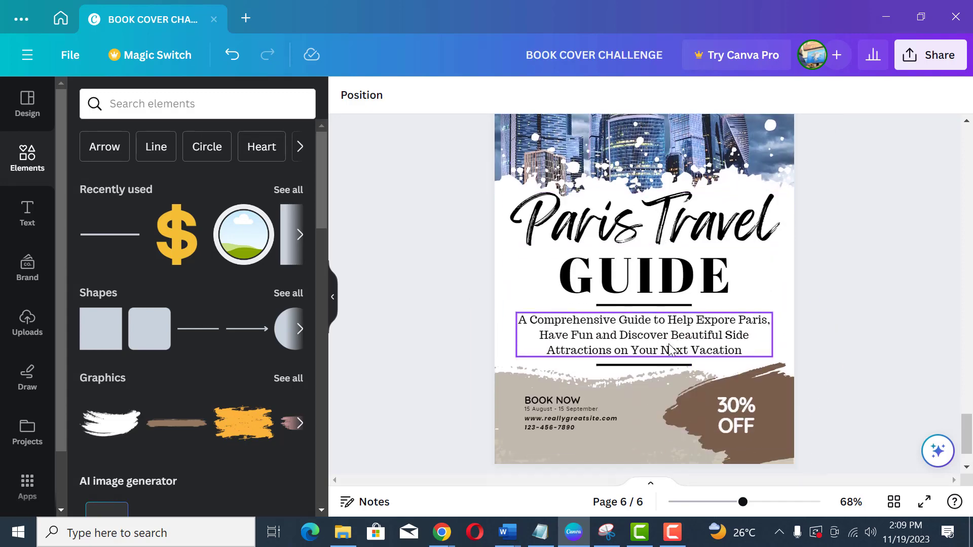
Narrow the subtitle's text box so it wraps onto five lines, and delete the BOOK NOW date and contact texts
left_click(773, 276)
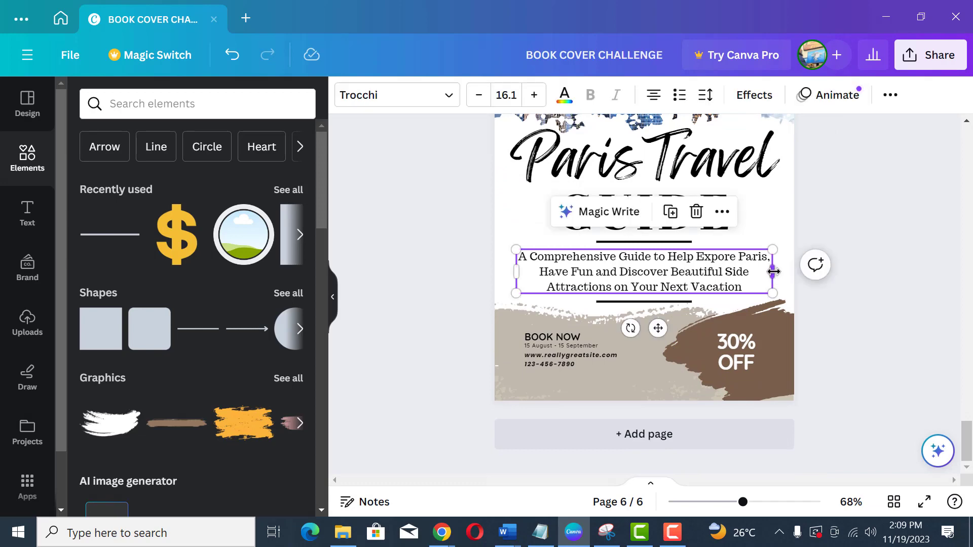
left_click_drag(772, 273, 678, 272)
scroll(615, 415, "up", 2)
scroll(615, 415, "down", 2)
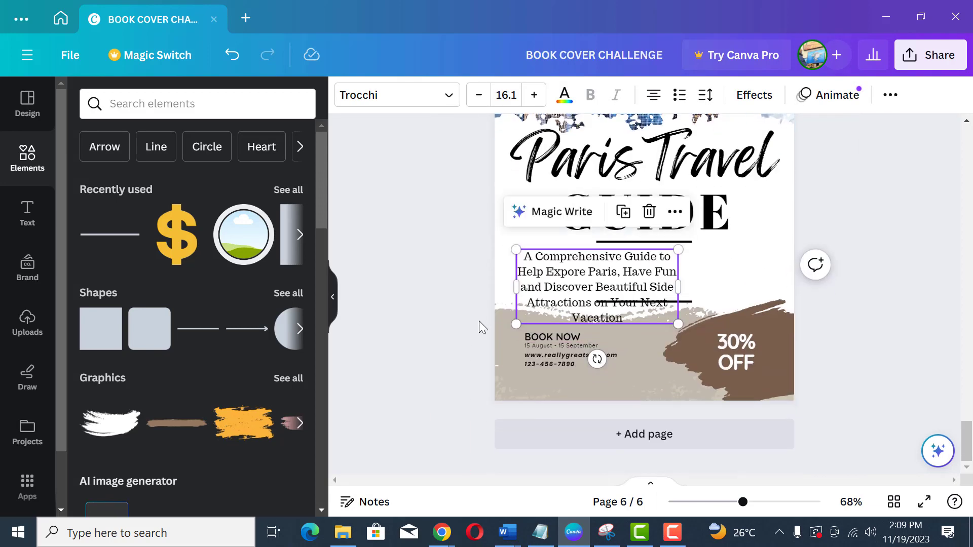
left_click_drag(526, 351, 434, 373)
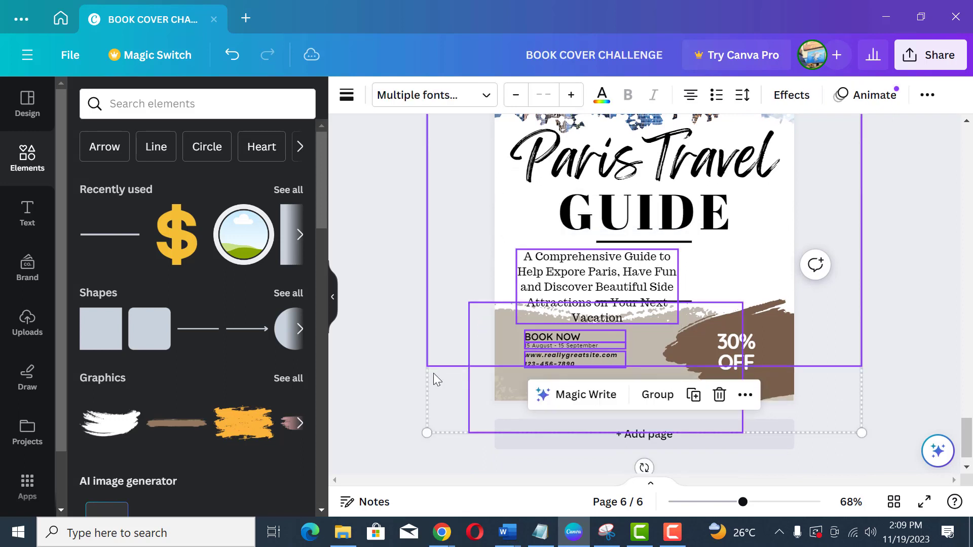
key("Delete")
Move the subtitle onto the beige brush band and shrink it to about font size 14.4
left_click(589, 293)
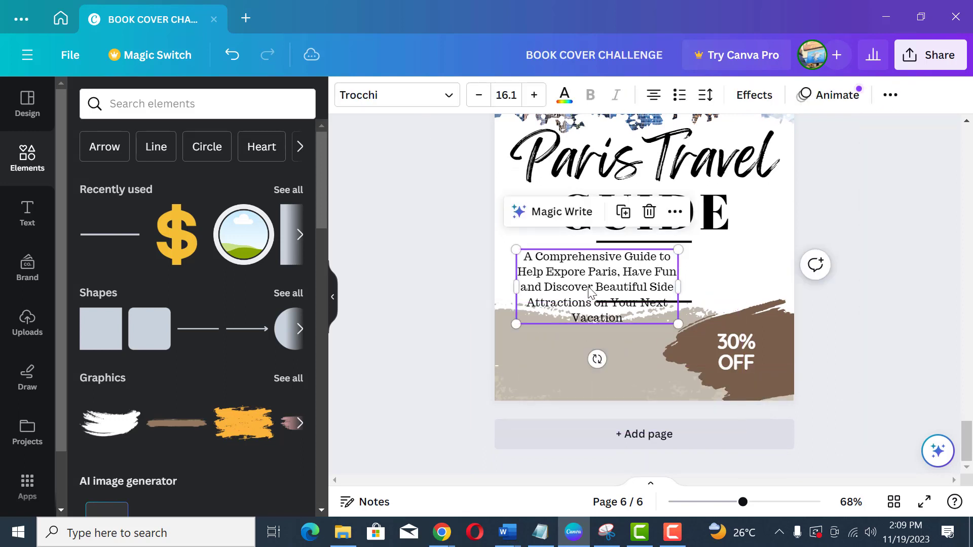
left_click_drag(589, 293, 578, 361)
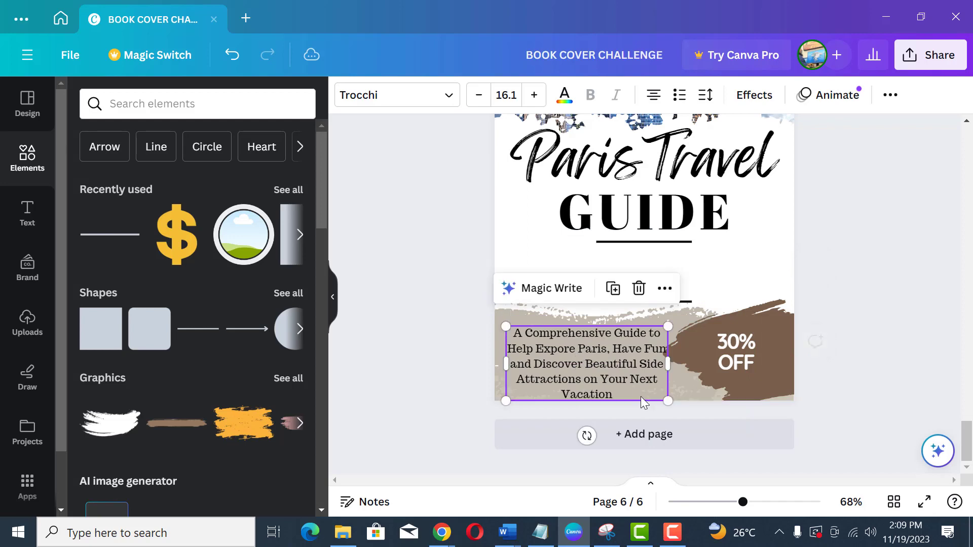
left_click_drag(665, 399, 644, 389)
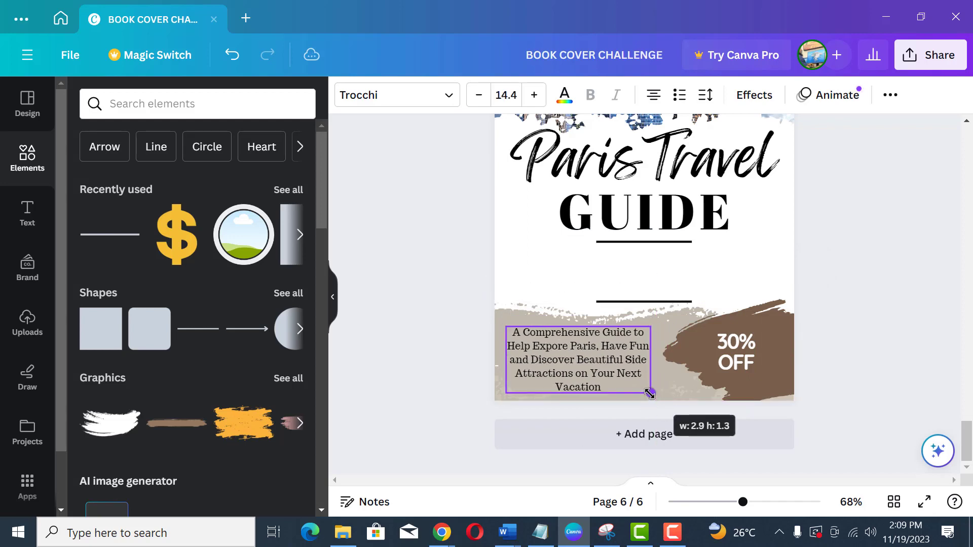
left_click(433, 315)
Delete both black divider lines and move GUIDE down to just above the beige brush band
scroll(684, 300, "up", 3)
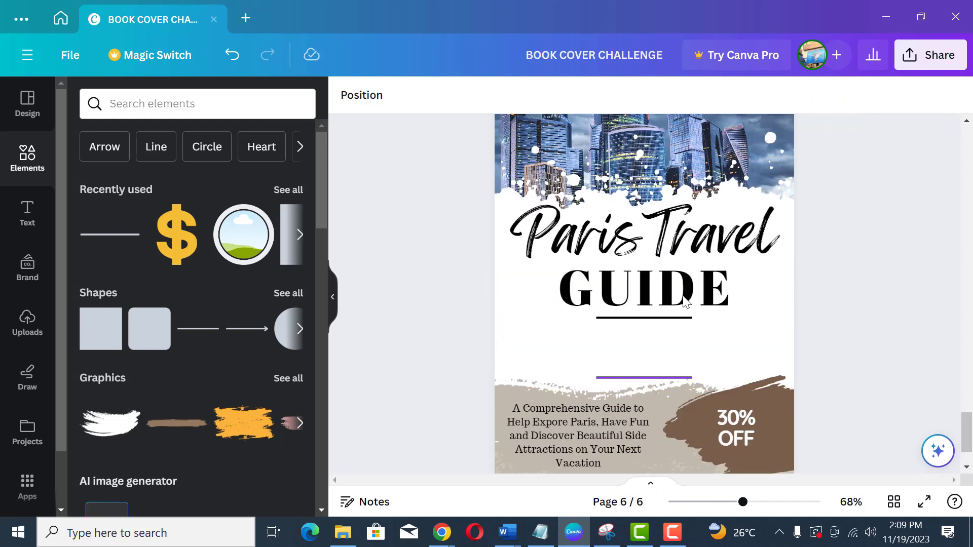
left_click(680, 318)
key("Delete")
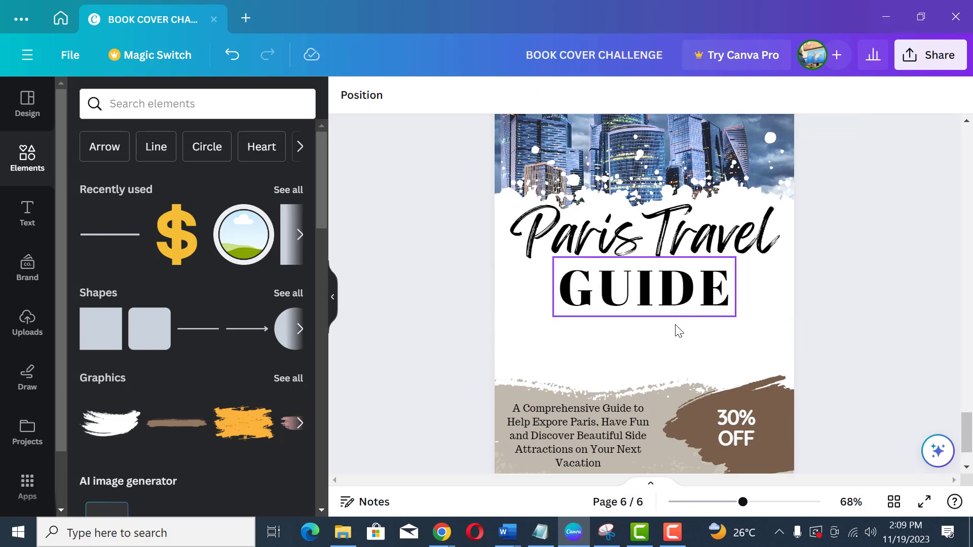
left_click_drag(679, 284, 679, 361)
Break "Paris Travel" into two lines and narrow its text box to fit the words
left_click(652, 242)
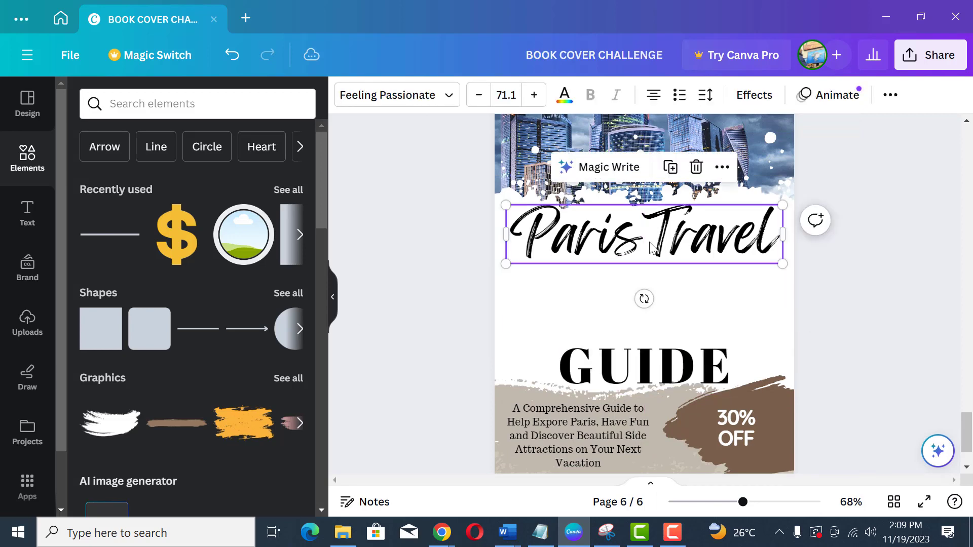
left_click(653, 242)
key("Return")
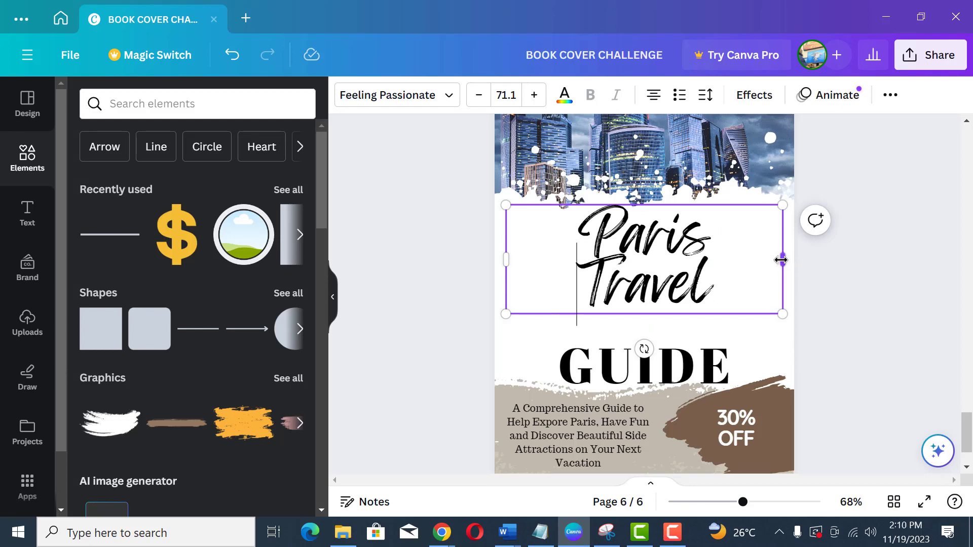
left_click_drag(780, 259, 656, 260)
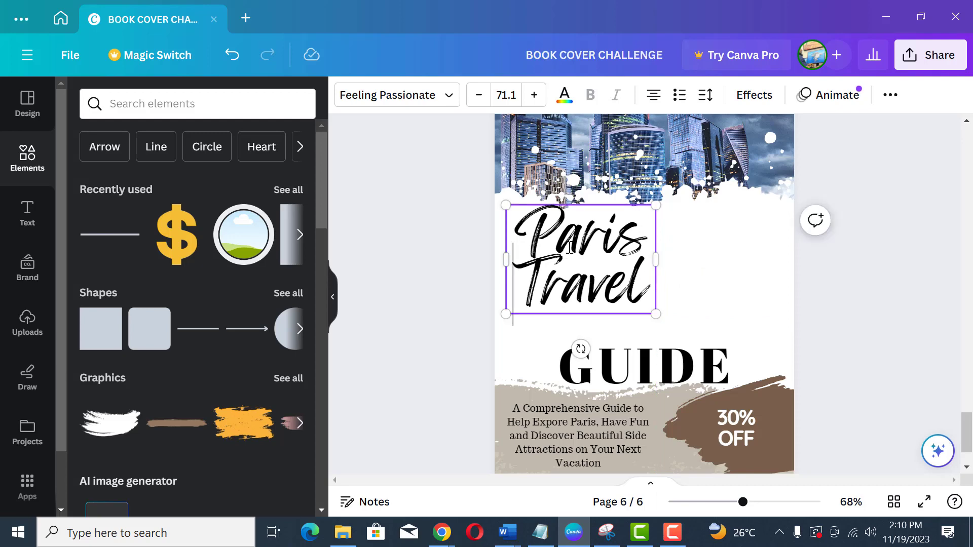
Increase the line spacing of the two-line "Paris Travel" title slightly
left_click(705, 95)
left_click_drag(752, 200, 764, 205)
left_click(887, 338)
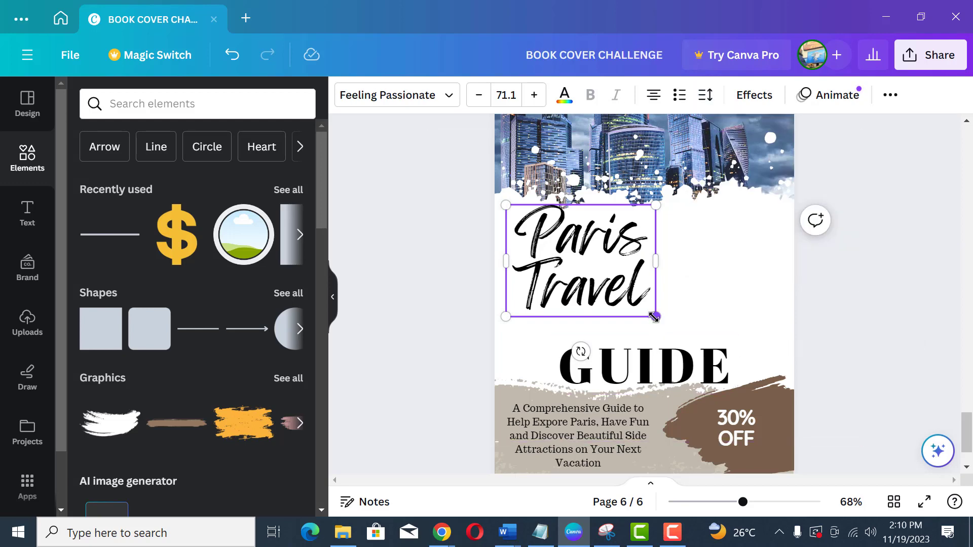
Enlarge "Paris Travel" slightly, then shrink GUIDE to font size 54 and place it directly beneath
left_click_drag(653, 317, 670, 326)
left_click(835, 315)
left_click(724, 392)
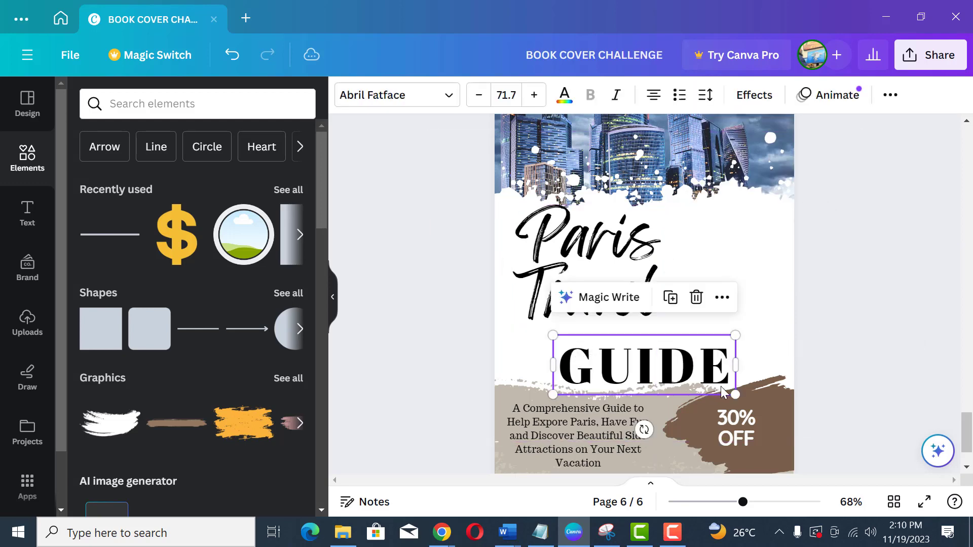
left_click_drag(736, 394, 625, 366)
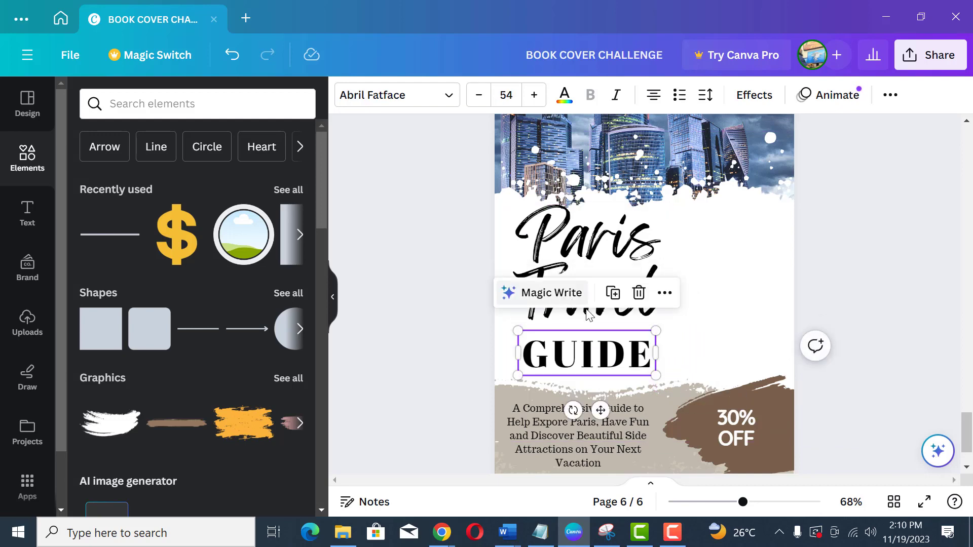
Enlarge "Paris Travel" to font size 84.6, align it with the subtitle's edge, and enlarge GUIDE to match its width
left_click(598, 261)
left_click_drag(680, 348, 685, 351)
mouse_move(618, 320)
left_mouse_down()
mouse_move(638, 309)
mouse_move(636, 318)
left_mouse_up()
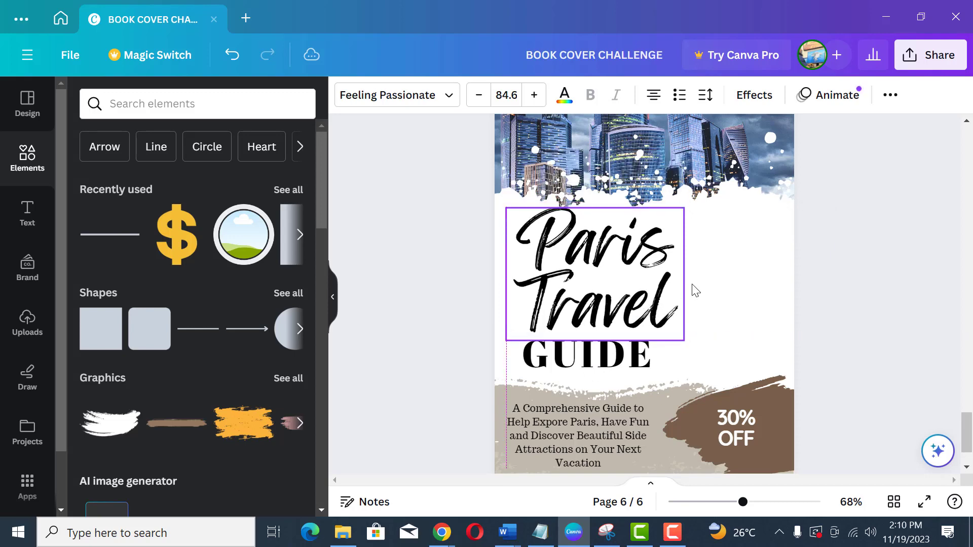
left_click_drag(684, 283, 683, 288)
left_click(638, 356)
left_click_drag(655, 375, 673, 379)
left_click(863, 280)
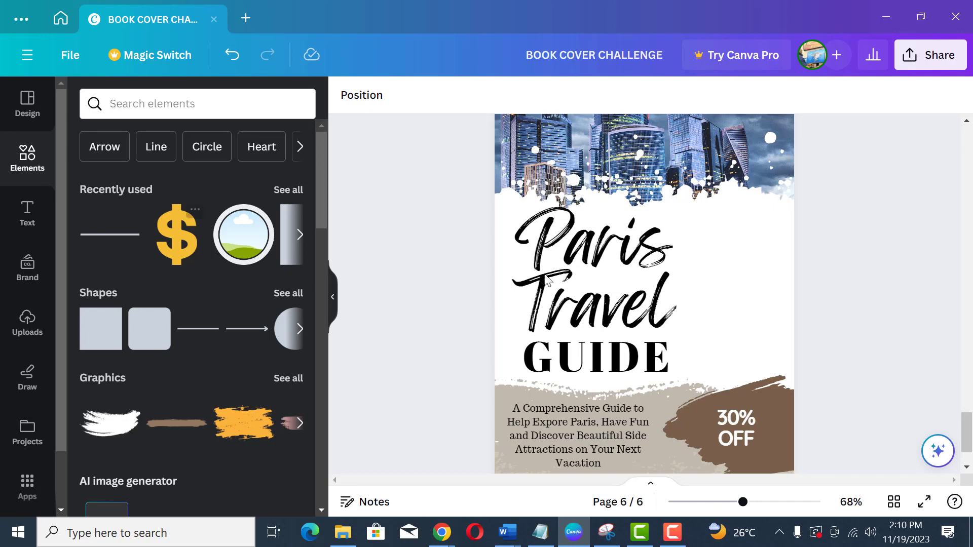
Add a subheading text box formatted as a bulleted list, with the items "Side Attraction" and "Affordable Hotels"
left_click(33, 223)
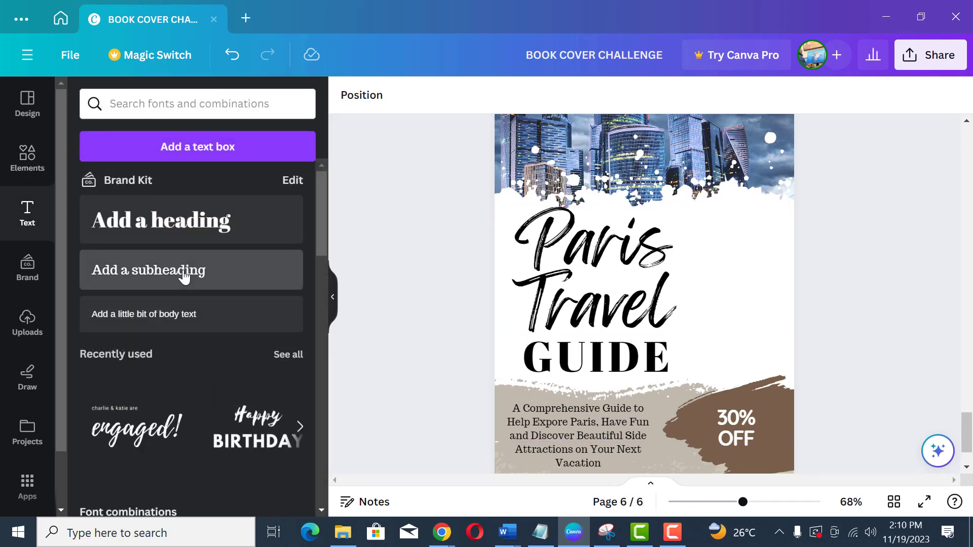
left_click(183, 276)
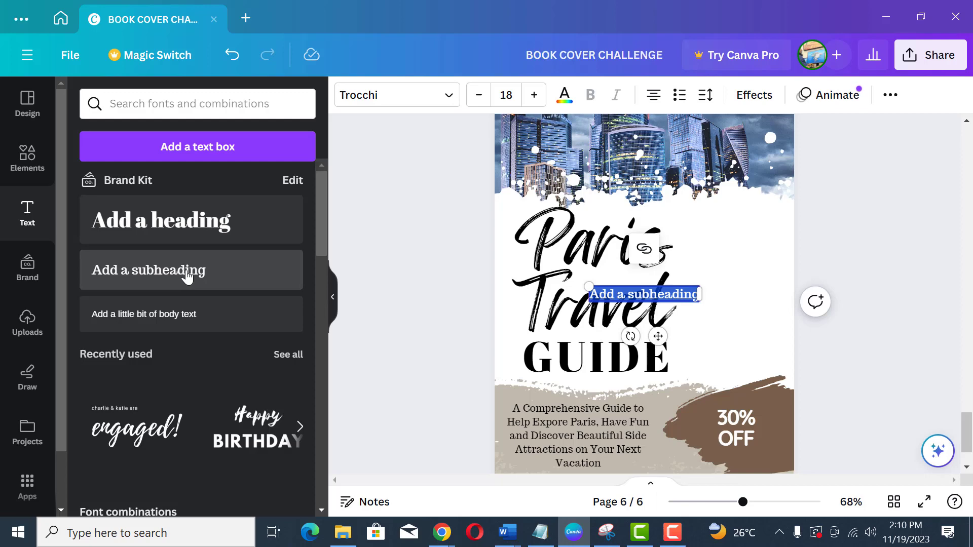
left_click(680, 94)
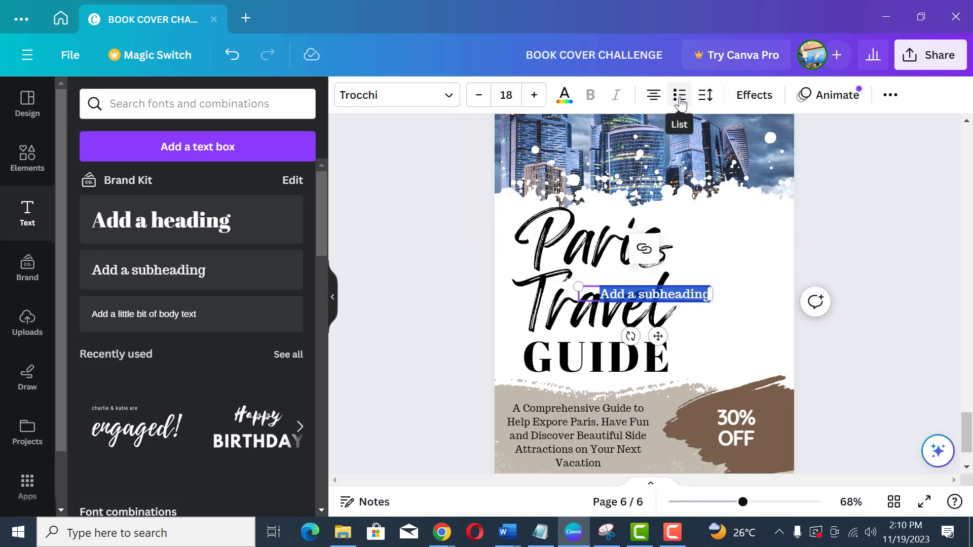
key("BackSpace")
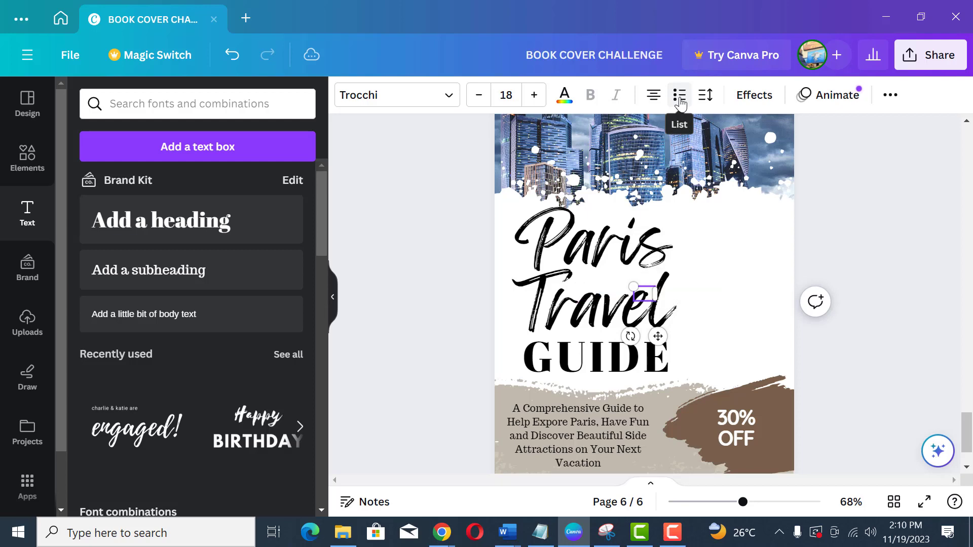
type("Side Attraction")
key("Return")
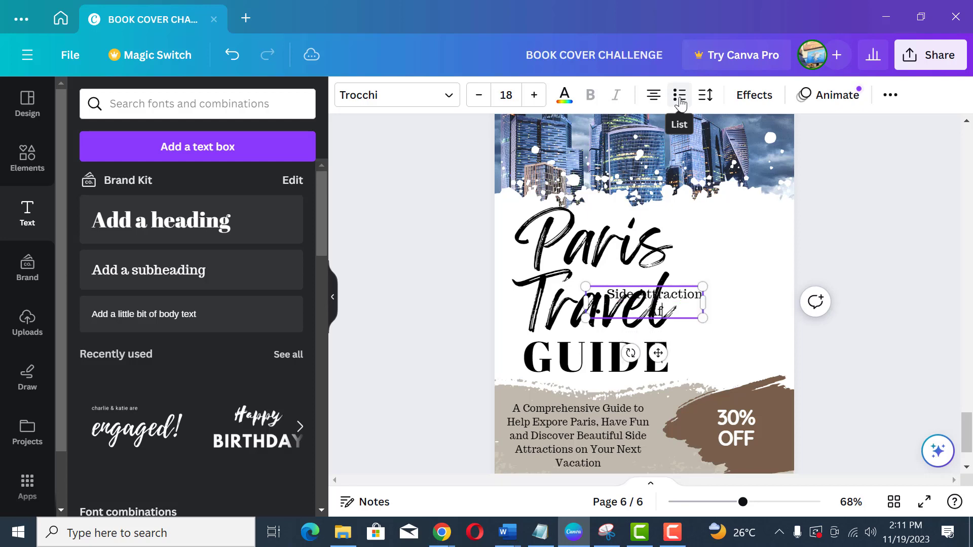
type("Affordable Hotels")
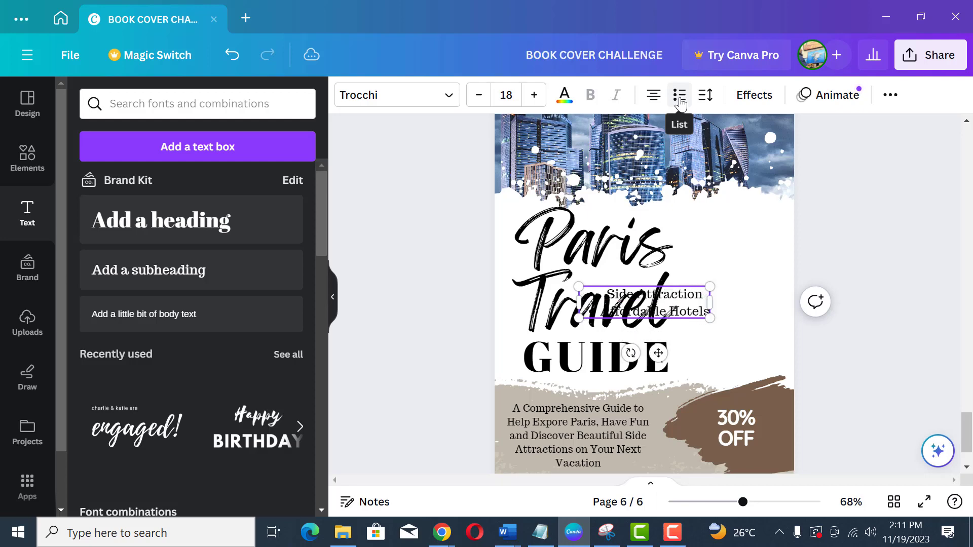
Continue the bulleted list with "Communication", "Safety tips", "Travel Kits" and "Restaurant"
key("Return")
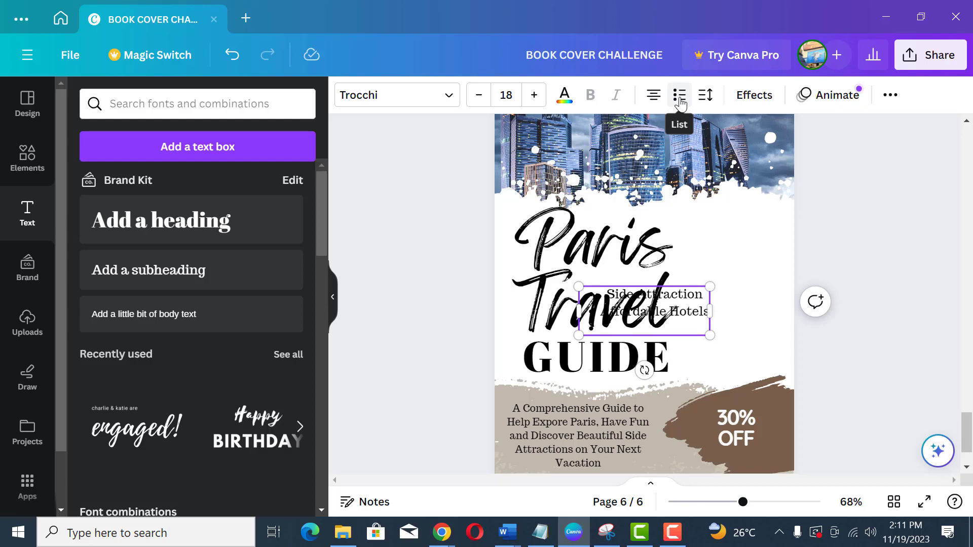
type("Communicati")
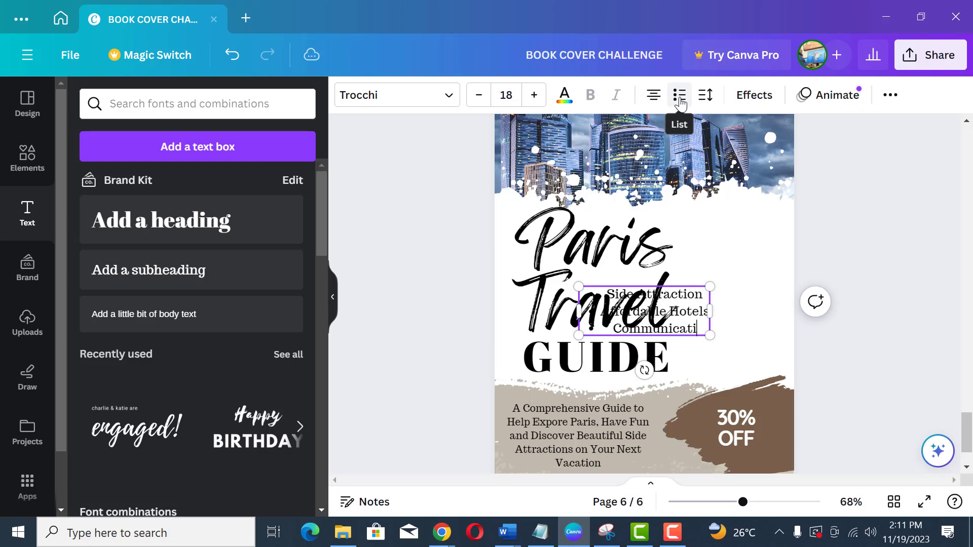
type("on")
key("Return")
type("Safety")
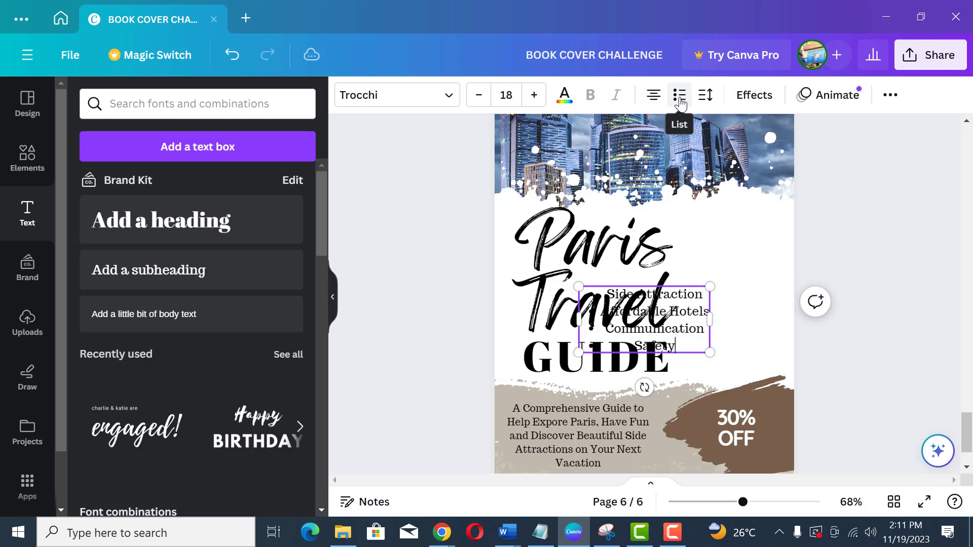
type(" tips")
key("Return")
type("Travel")
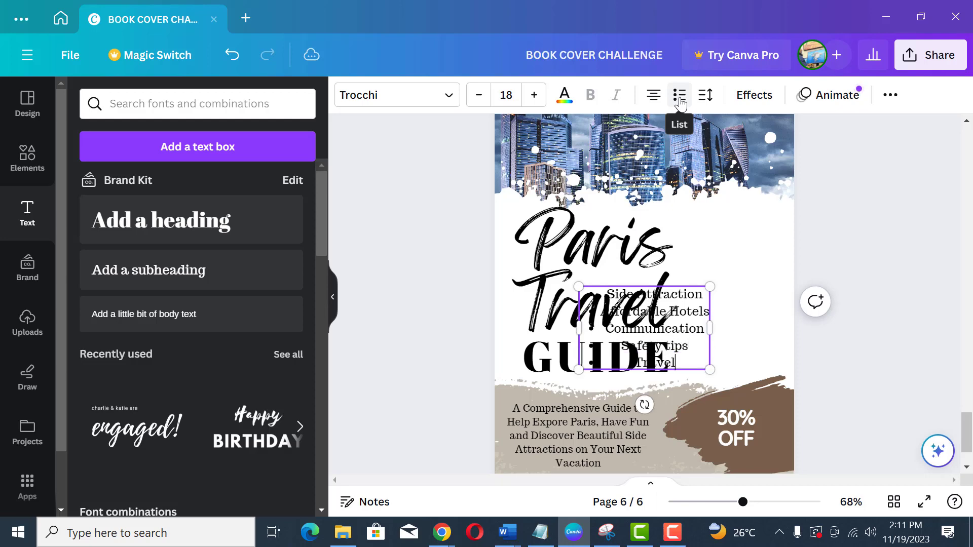
type(" Kits")
key("Return")
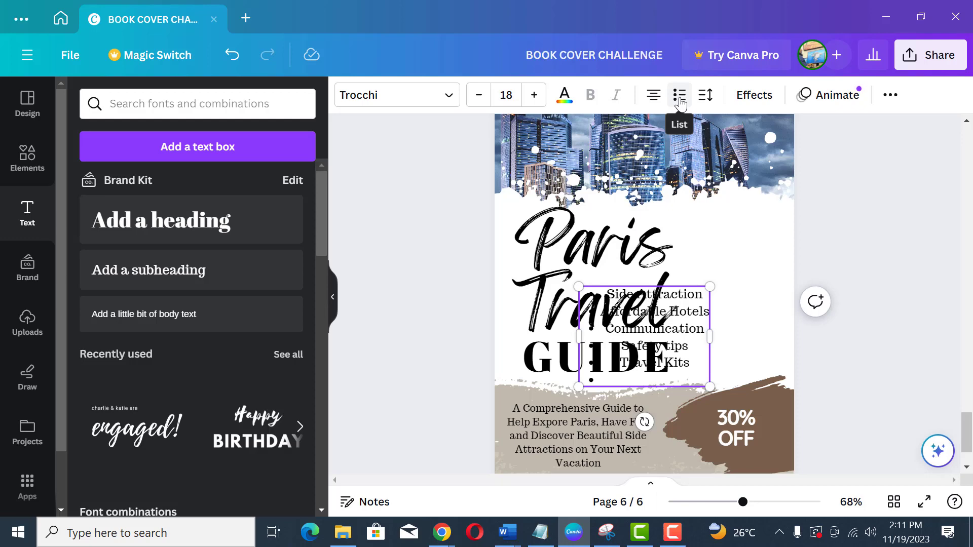
type("Restaurant")
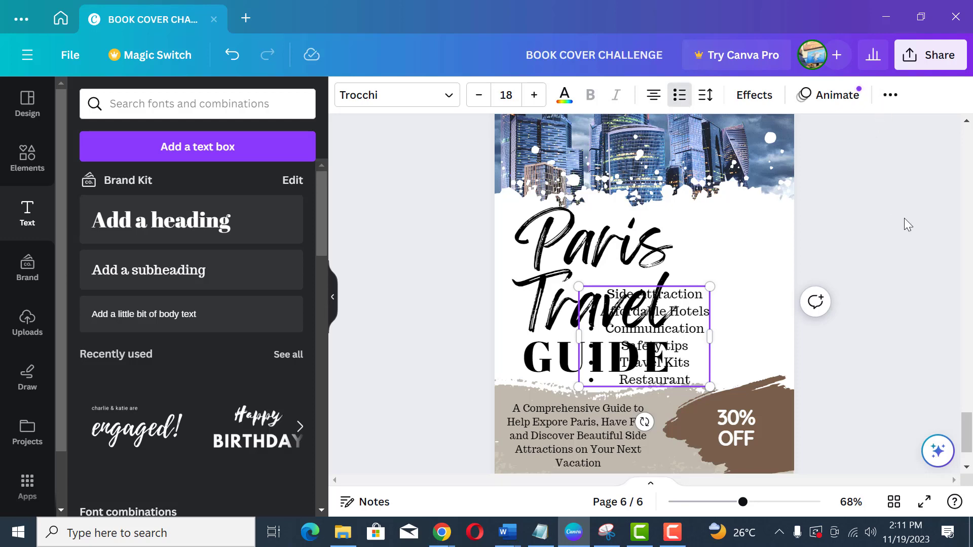
Place the bulleted list in the white space beside the title, left-align it and shrink it to font size 14.8
left_click_drag(652, 345, 721, 295)
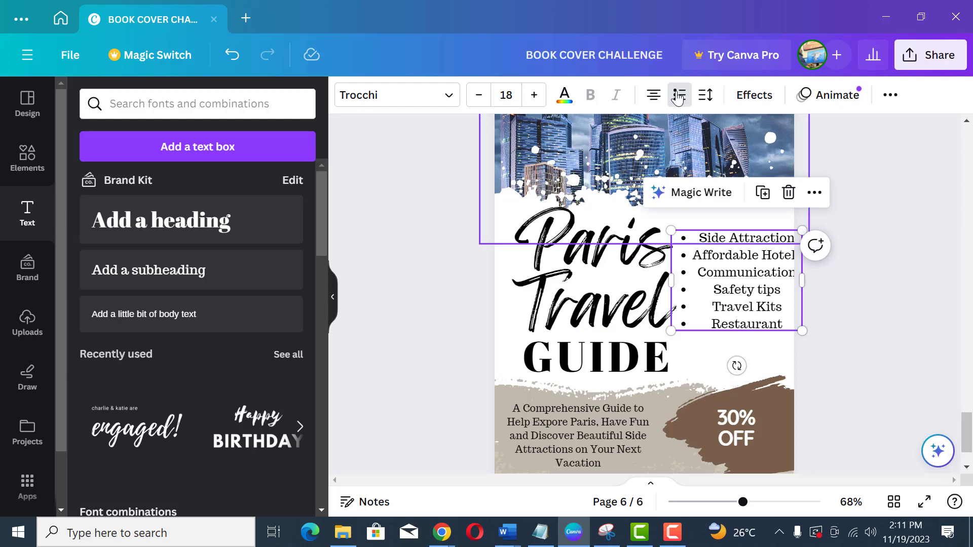
left_click(654, 96)
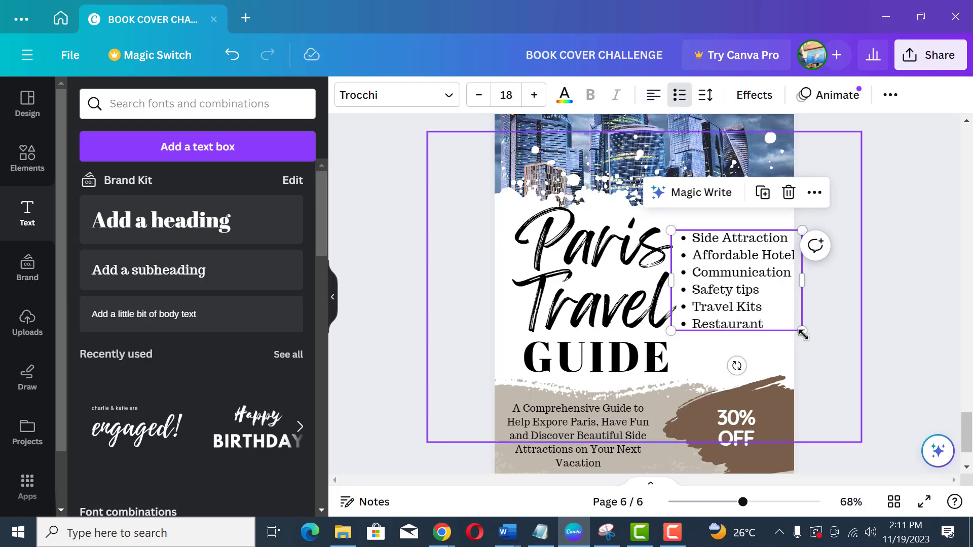
left_click_drag(802, 330, 777, 310)
mouse_move(696, 289)
left_mouse_down()
mouse_move(717, 297)
mouse_move(707, 298)
left_mouse_up()
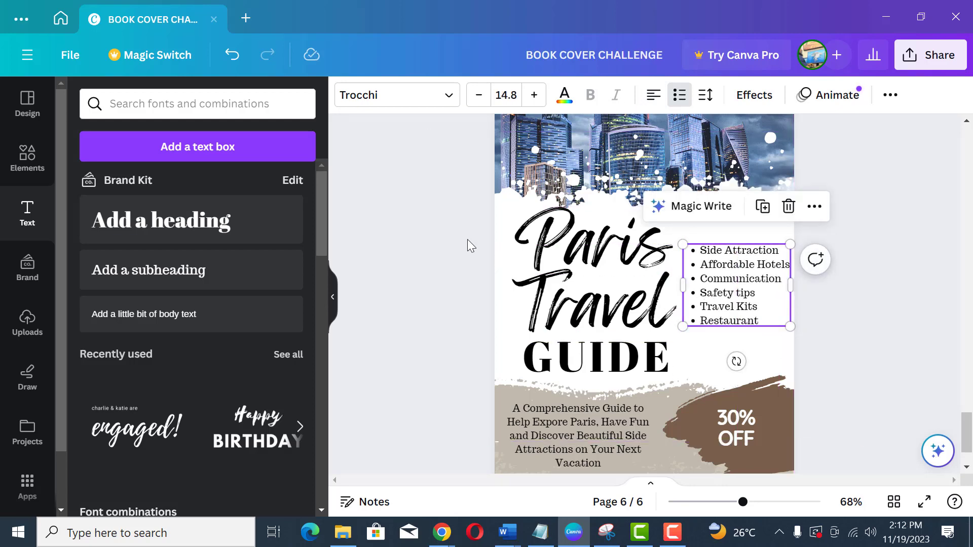
Shrink "Paris Travel" slightly and reduce GUIDE to font size 54 to leave more room beside the bulleted list
left_click_drag(467, 239, 648, 393)
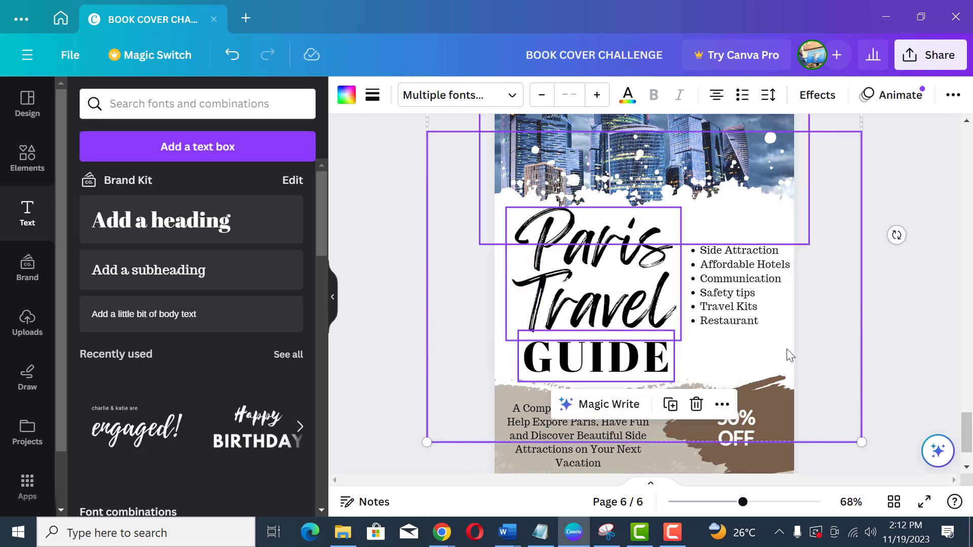
left_click(878, 298)
left_click(664, 319)
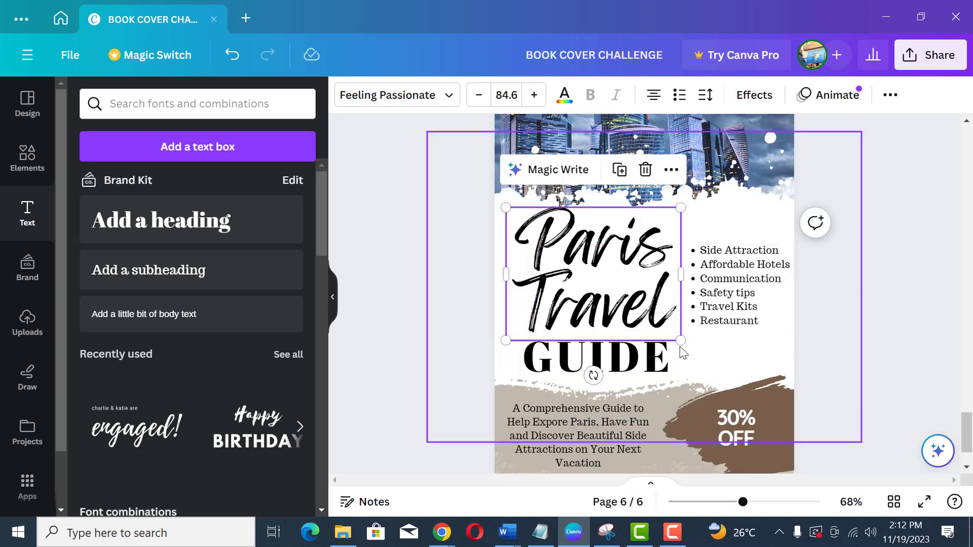
left_click_drag(681, 340, 668, 331)
left_click(655, 378)
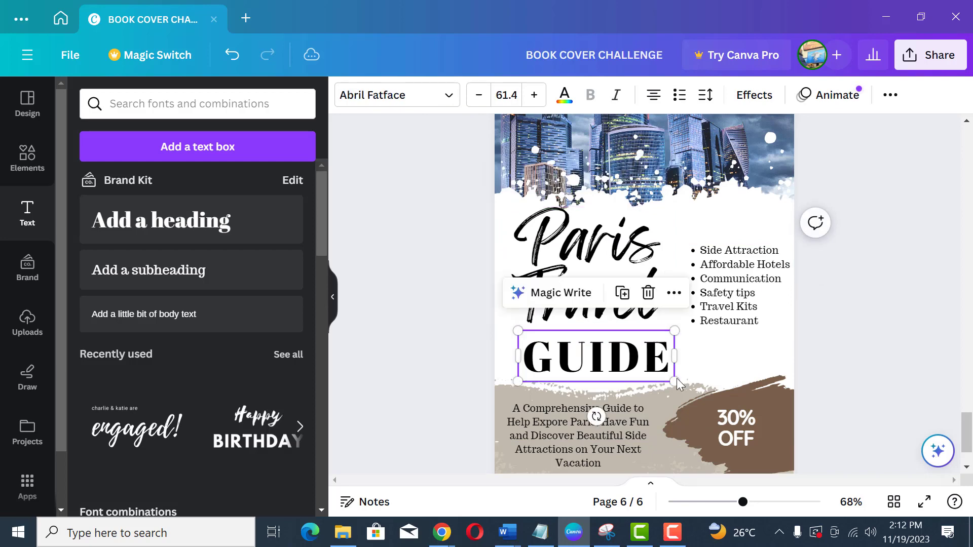
left_click_drag(674, 381, 657, 375)
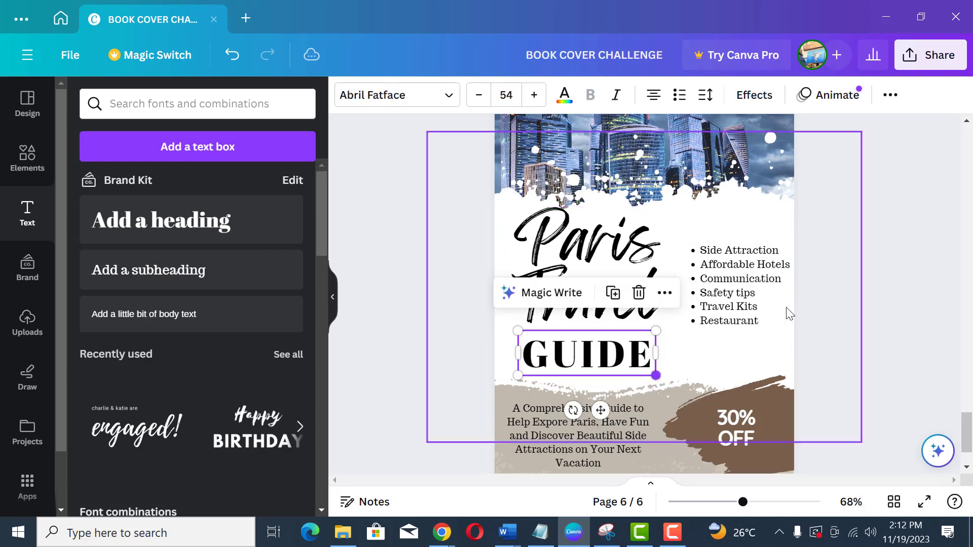
Extend the list with Sports, Festivals, Beaches, Local food and Emergency line, and fit it beside the title at font size 13.3
left_click_drag(696, 285, 690, 252)
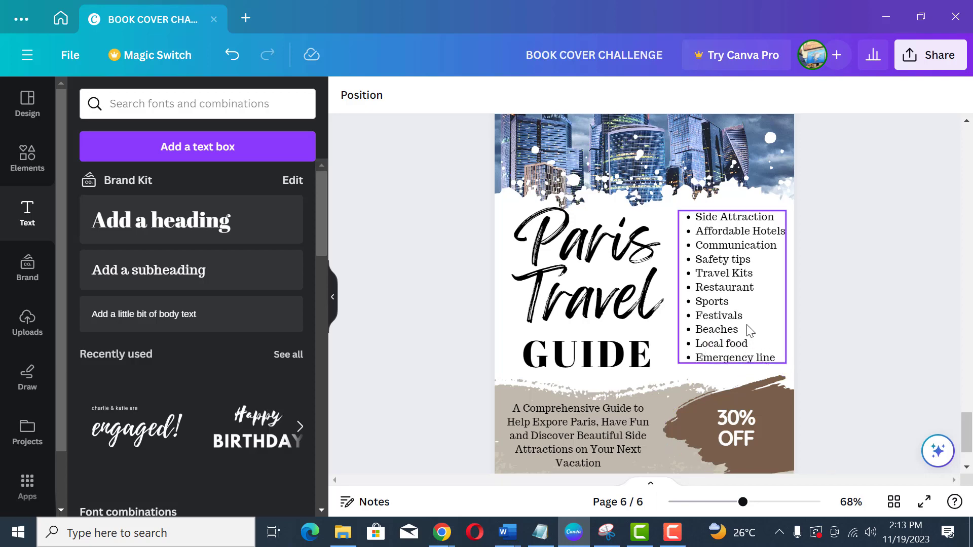
left_click(744, 338)
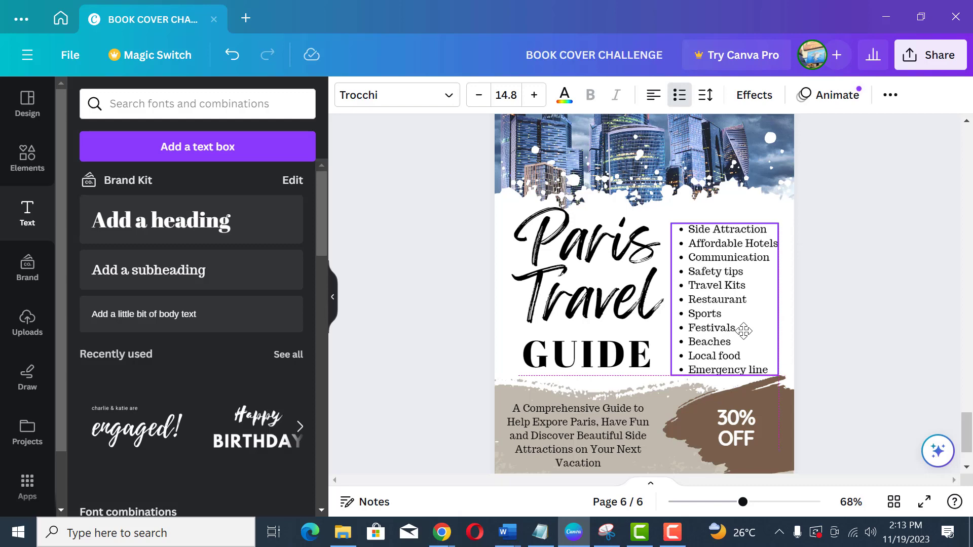
left_click_drag(745, 329, 746, 330)
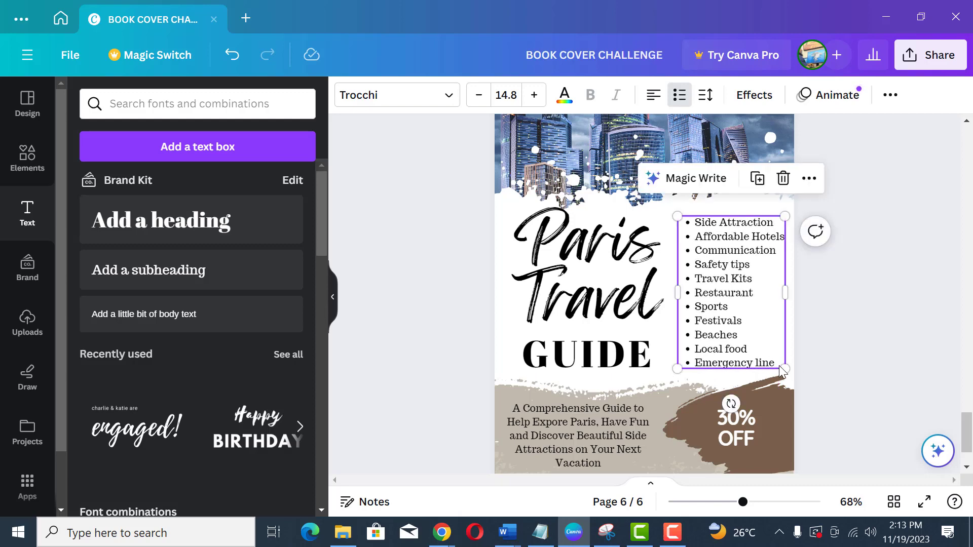
left_click_drag(784, 368, 742, 332)
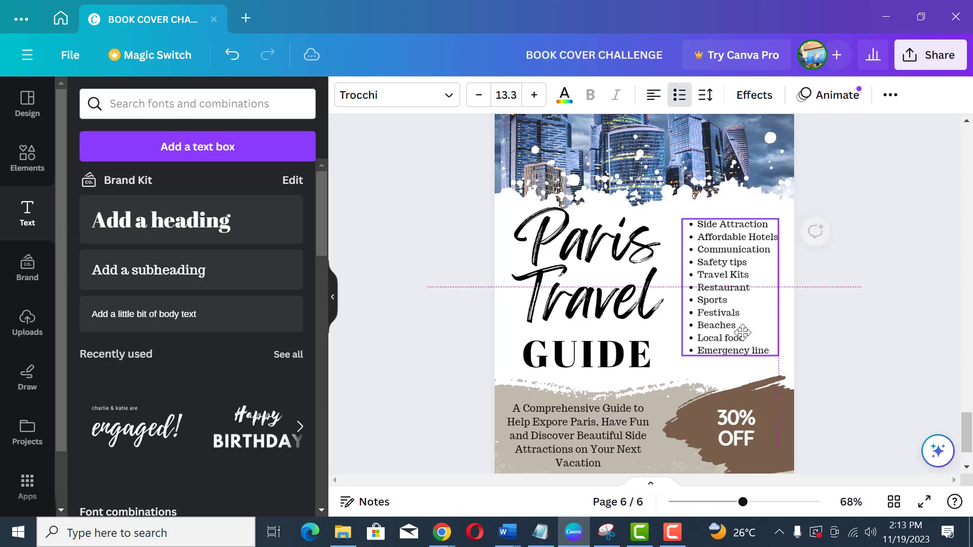
left_click(856, 306)
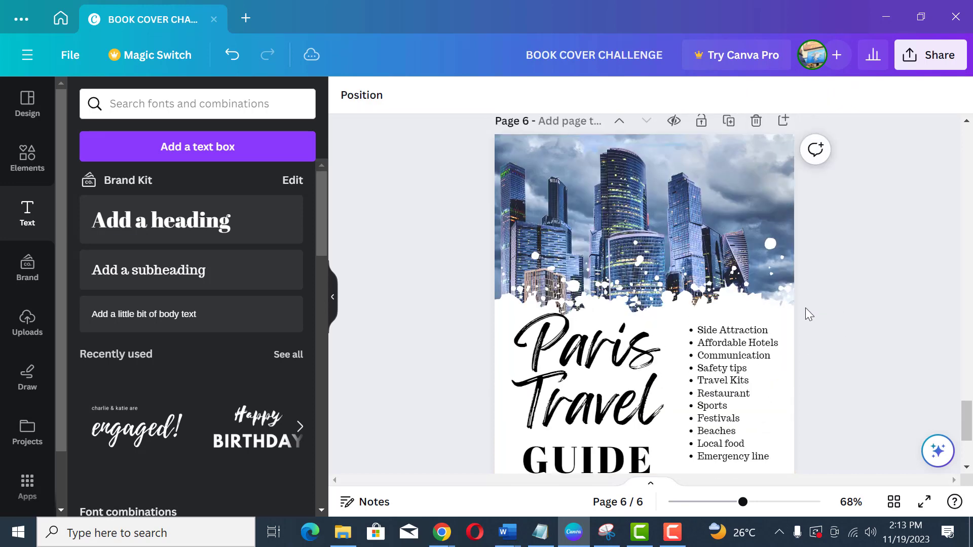
Nudge the description paragraph slightly within the beige brush shape and check the layout of the whole cover
scroll(805, 308, "up", 3)
scroll(806, 309, "down", 5)
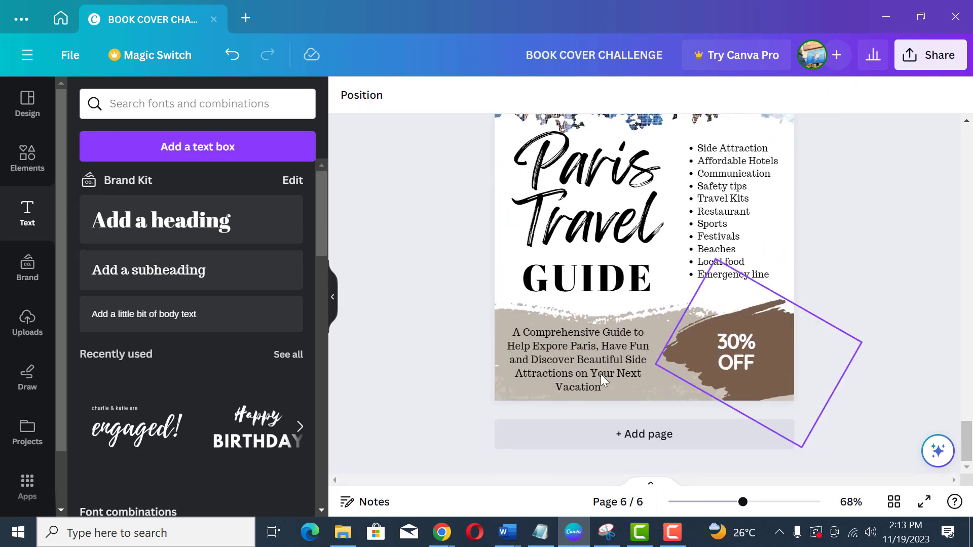
left_click(586, 375)
left_click_drag(586, 375, 592, 379)
left_click(730, 501)
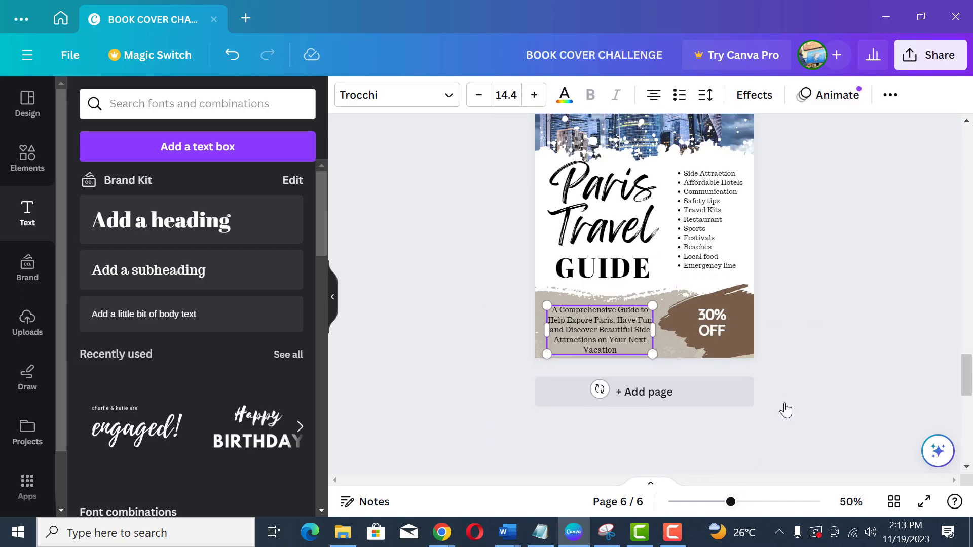
scroll(795, 365, "up", 4)
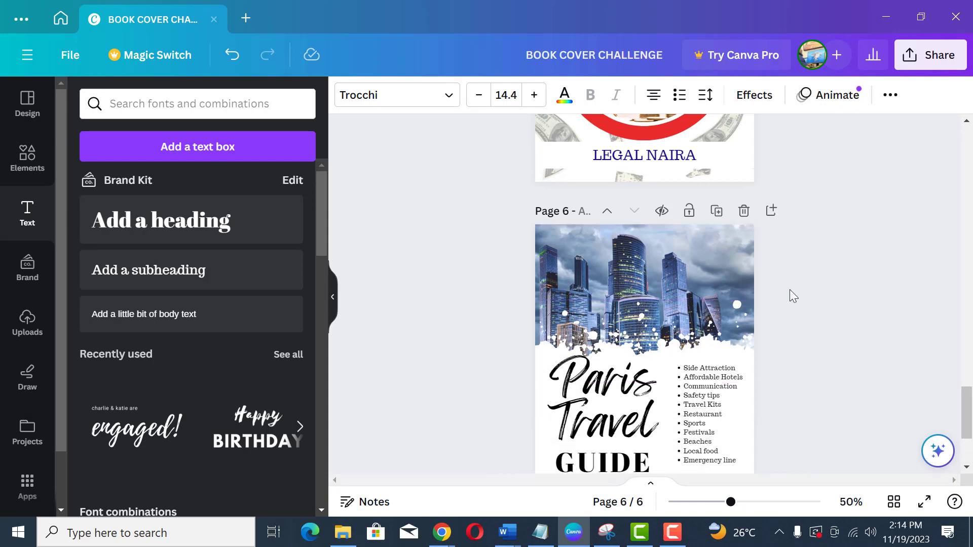
scroll(790, 290, "down", 3)
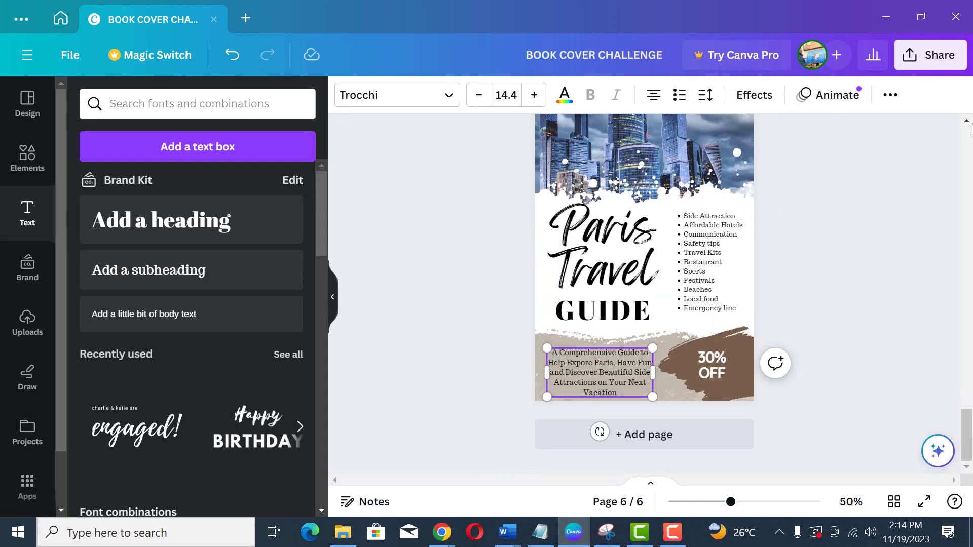
scroll(811, 308, "up", 1)
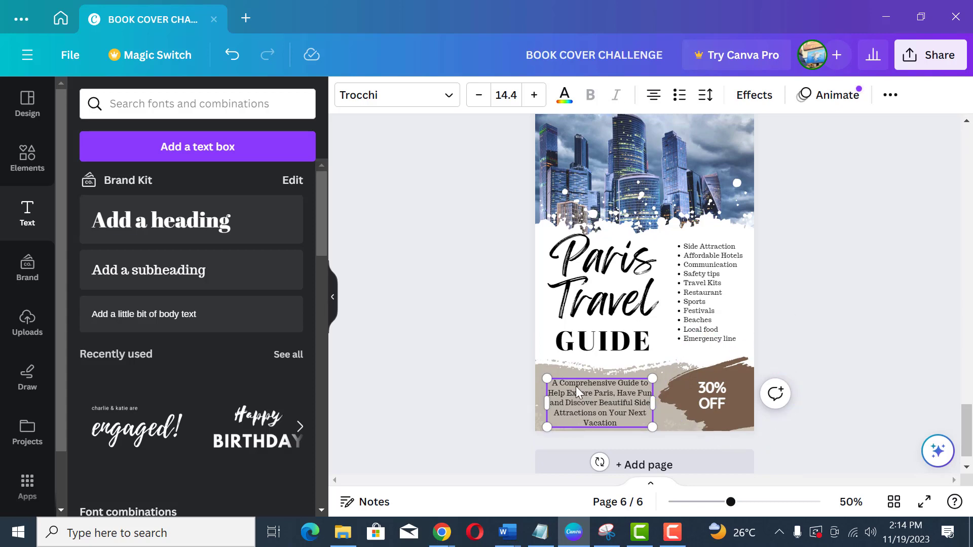
Recolour the beige brush shape behind the description to dark blue #160c86 and lighten that to #3E32C8
left_click(552, 373)
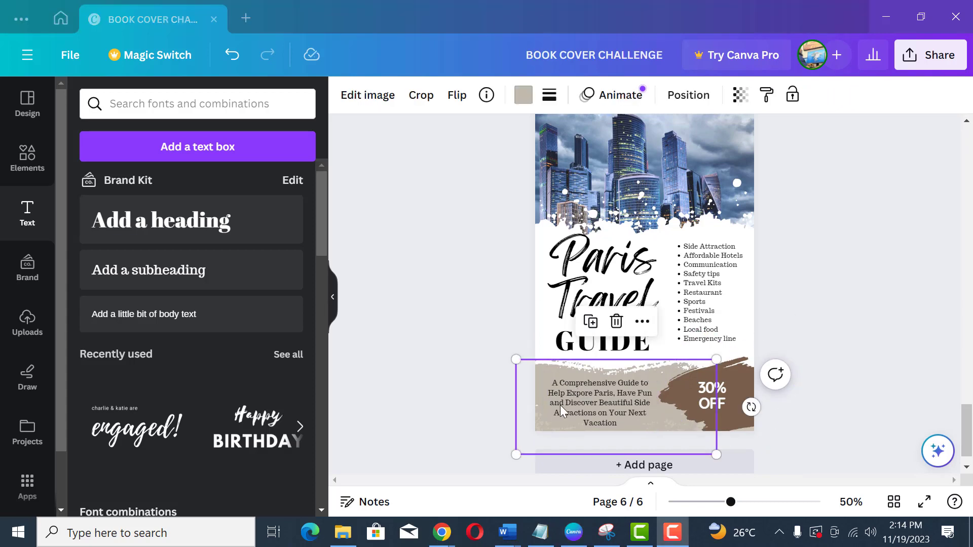
left_click(523, 95)
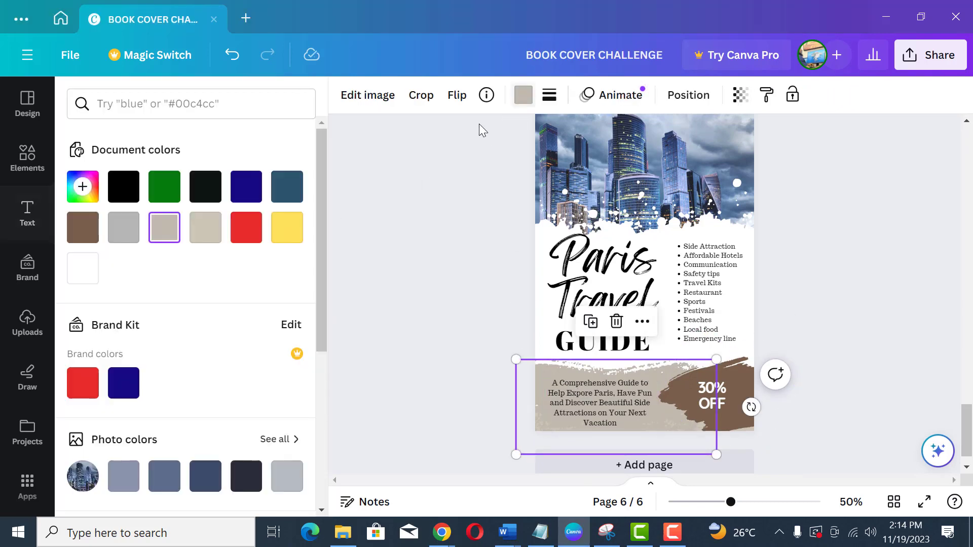
left_click(247, 188)
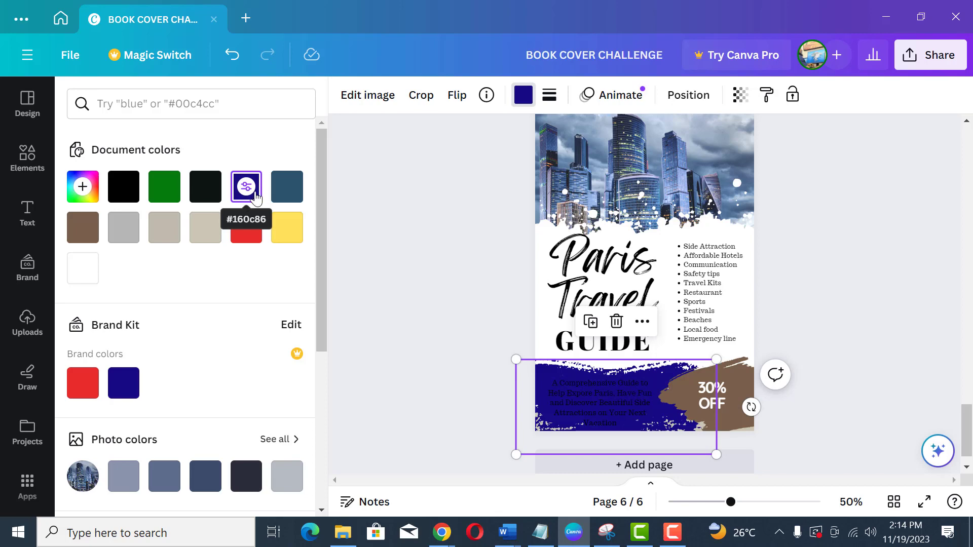
left_click(93, 190)
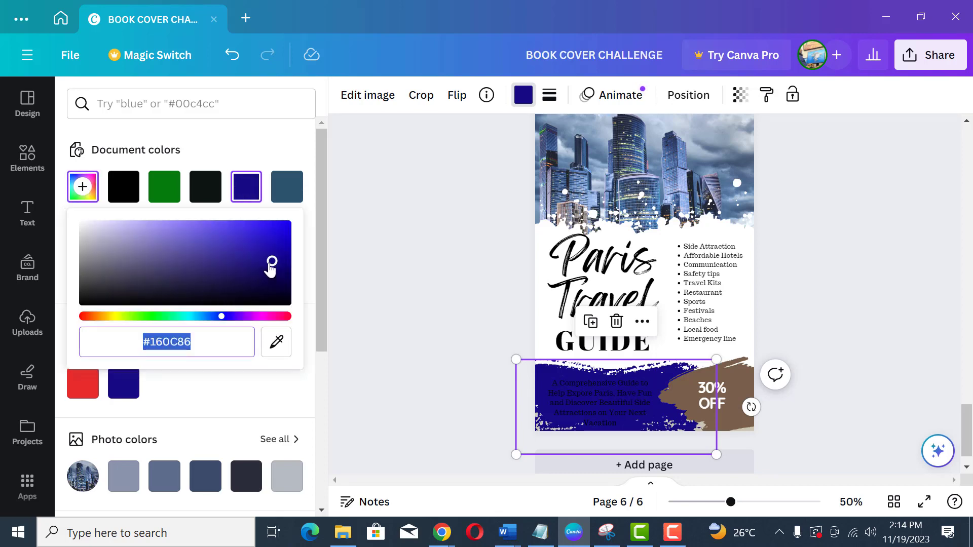
mouse_move(270, 263)
left_mouse_down()
mouse_move(226, 239)
mouse_move(213, 239)
mouse_move(216, 258)
mouse_move(206, 258)
mouse_move(238, 238)
left_mouse_up()
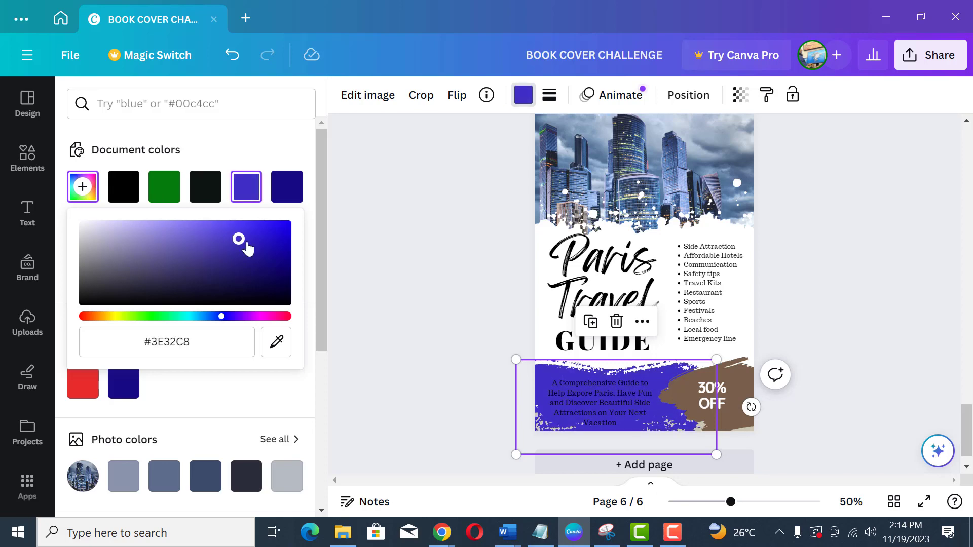
left_click(485, 291)
Recolour the description paragraph on the blue brush shape to white
left_click(618, 397)
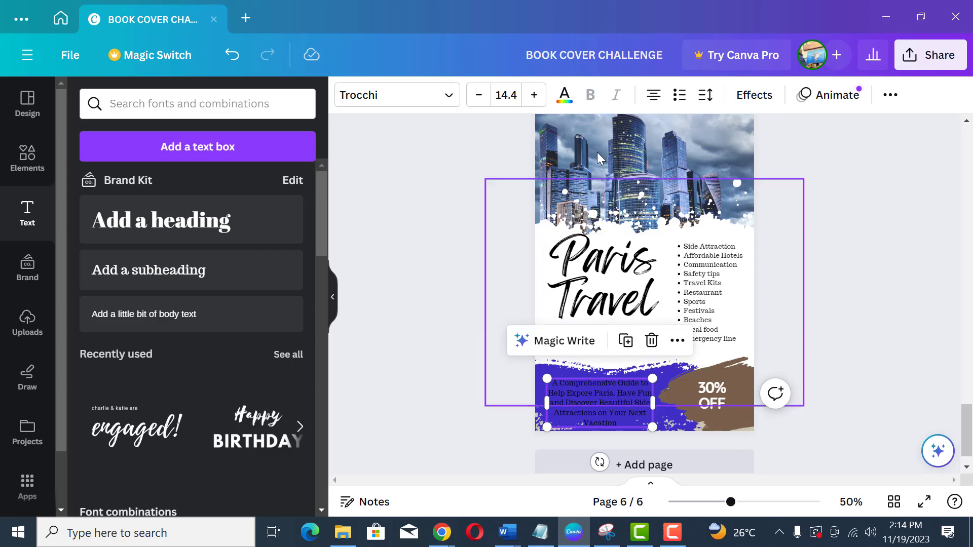
left_click(566, 104)
left_click(837, 303)
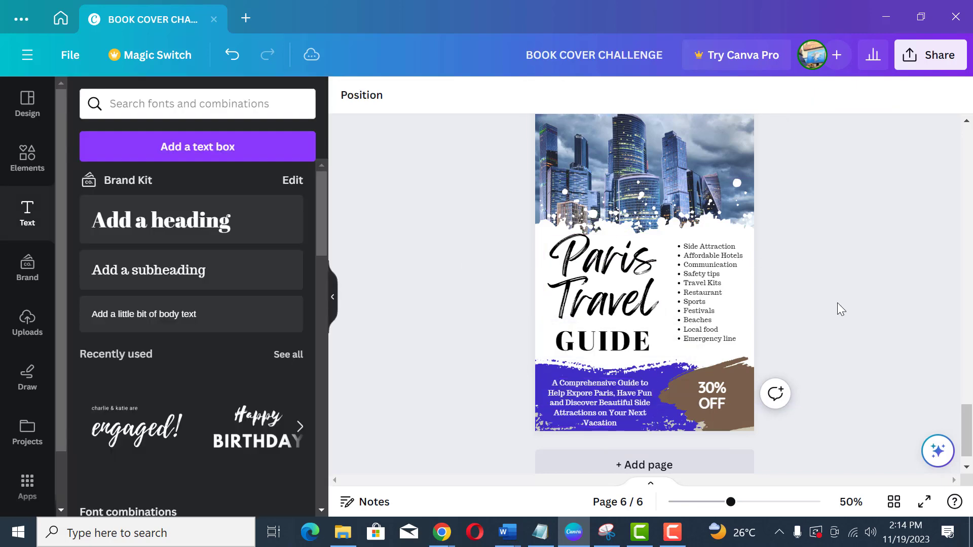
Recolour the brown brush shape behind "30% OFF" to the document's red
left_click(738, 406)
left_click(792, 369)
left_click(748, 379)
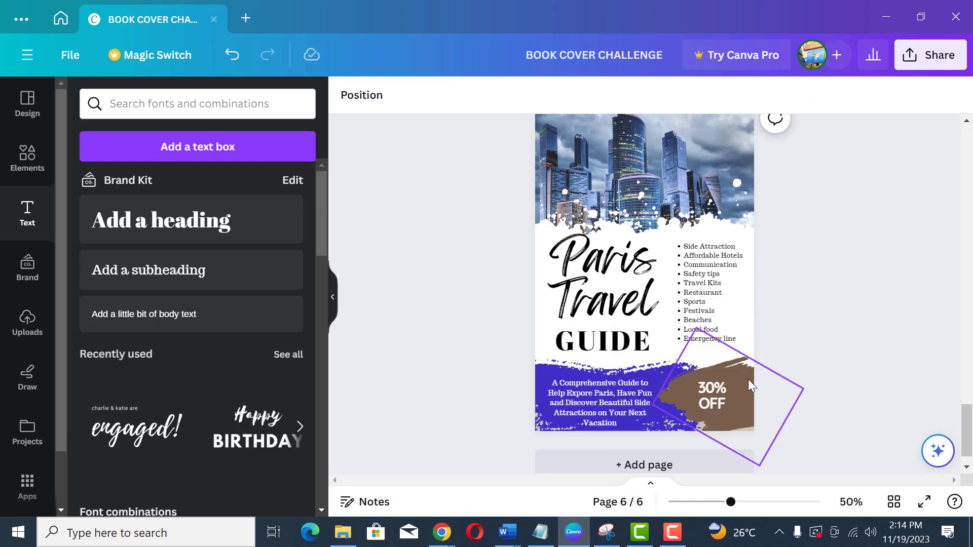
left_click(524, 95)
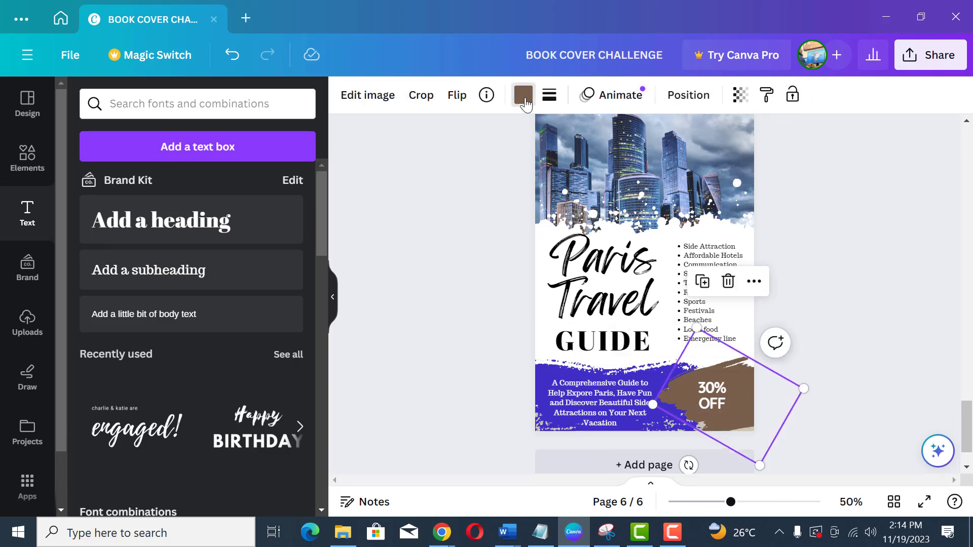
left_click(247, 228)
Replace "30% OFF" with "LEGAL NAIRA" and fit it slightly larger within the red brush shape
left_click(719, 404)
left_click(724, 407)
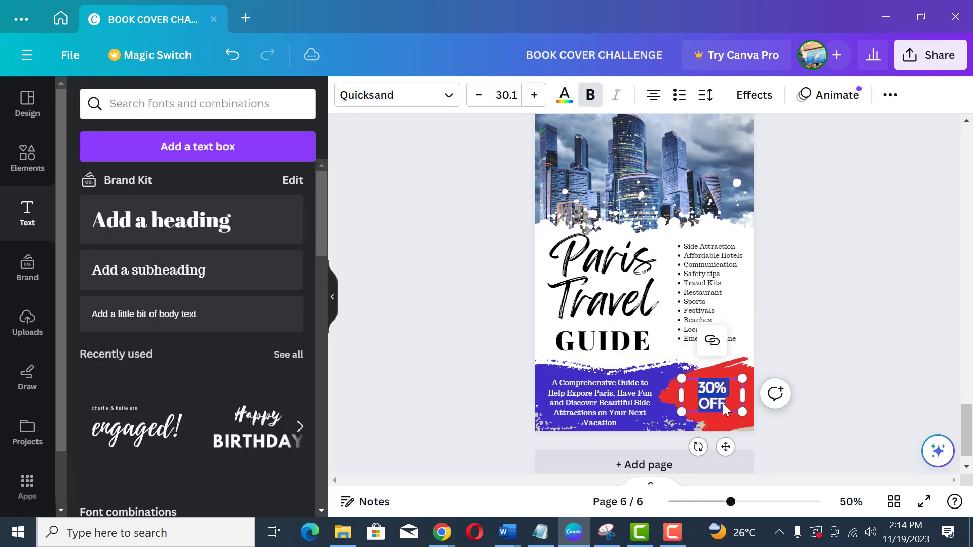
type("LEGAL NAIRA")
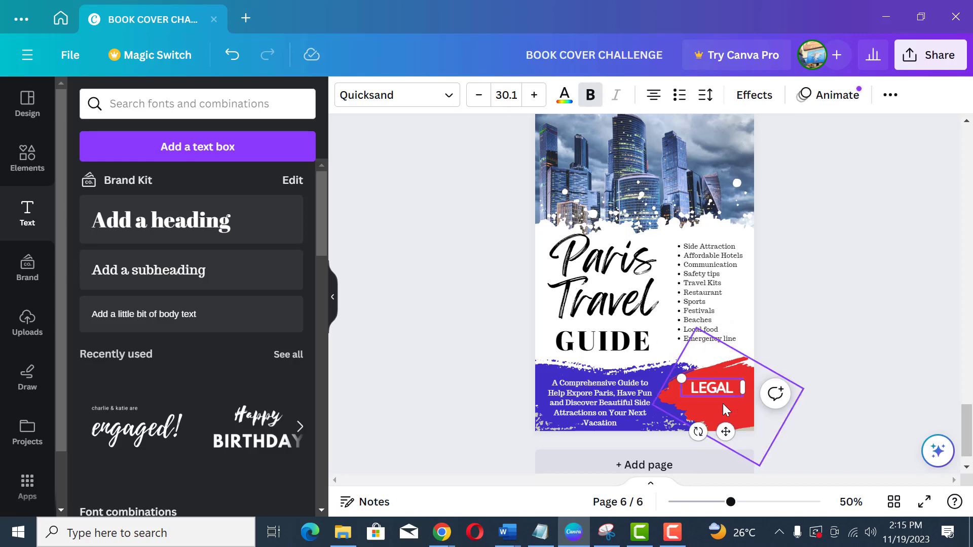
left_click(846, 327)
left_click(725, 397)
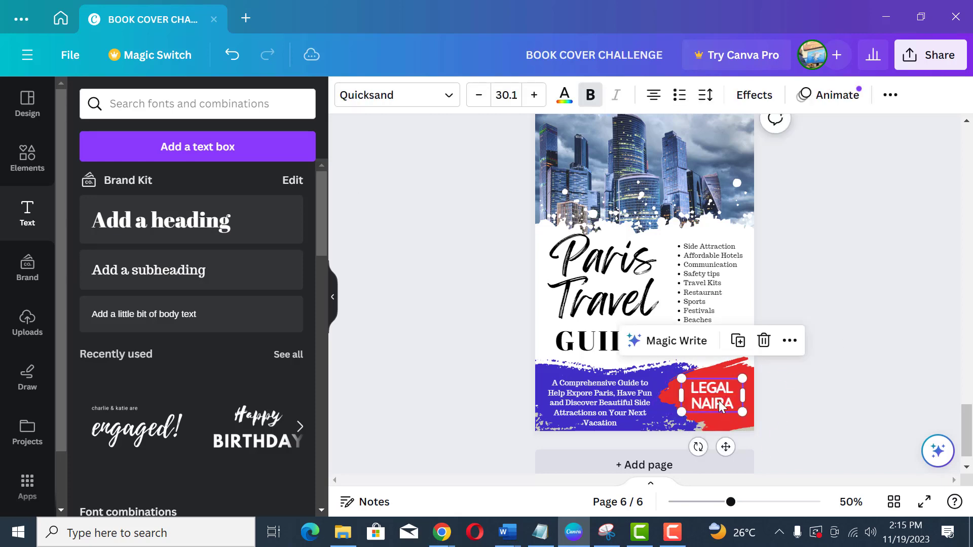
left_click(826, 260)
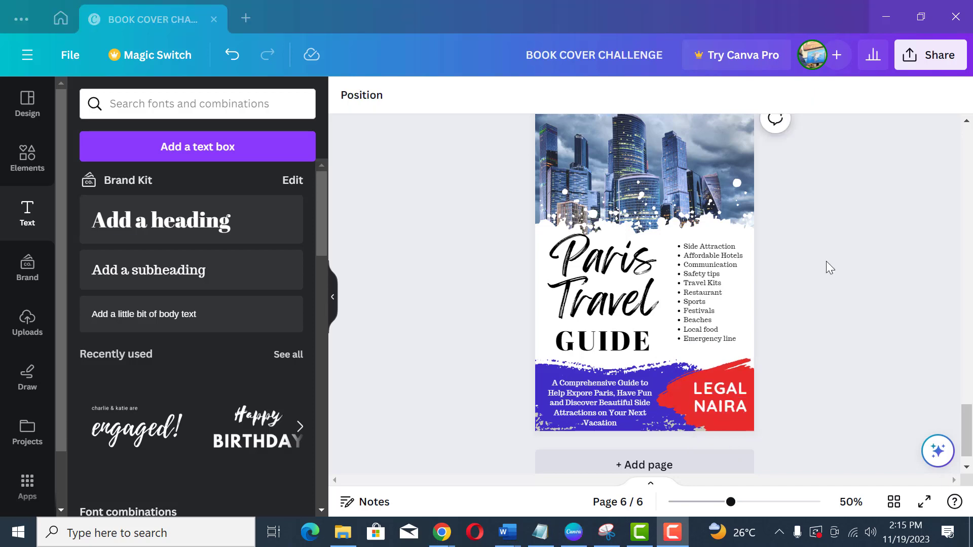
Recolour the "Paris Travel" title text to the document's red
left_click(967, 122)
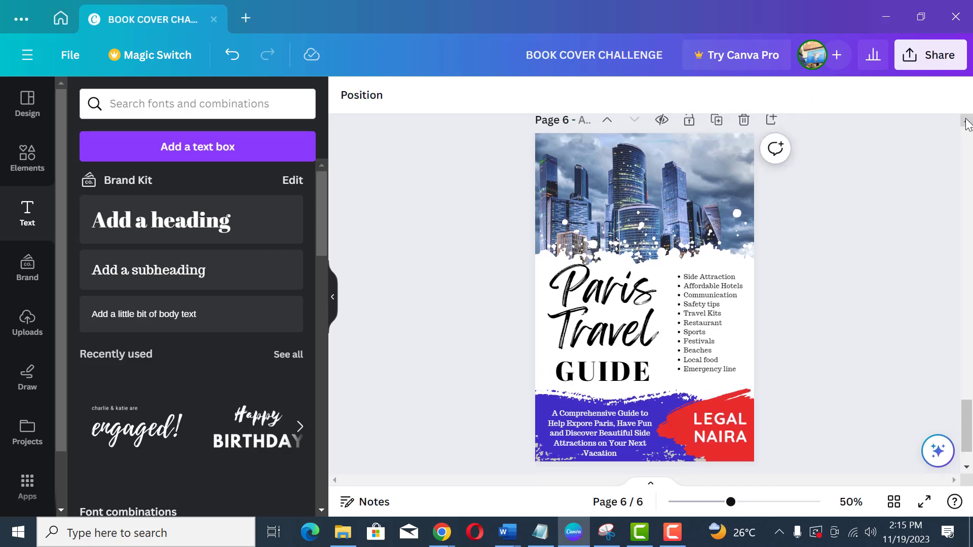
left_click(604, 320)
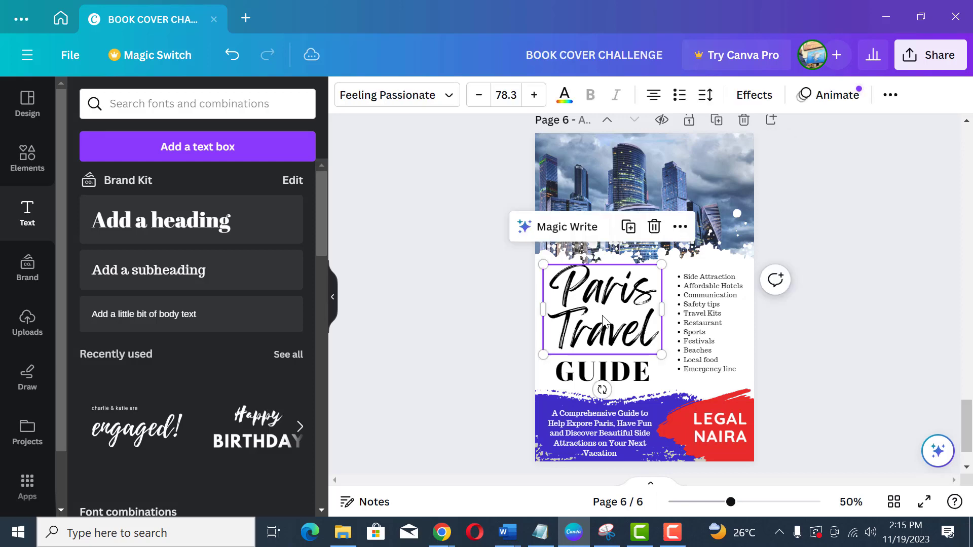
left_click(204, 237)
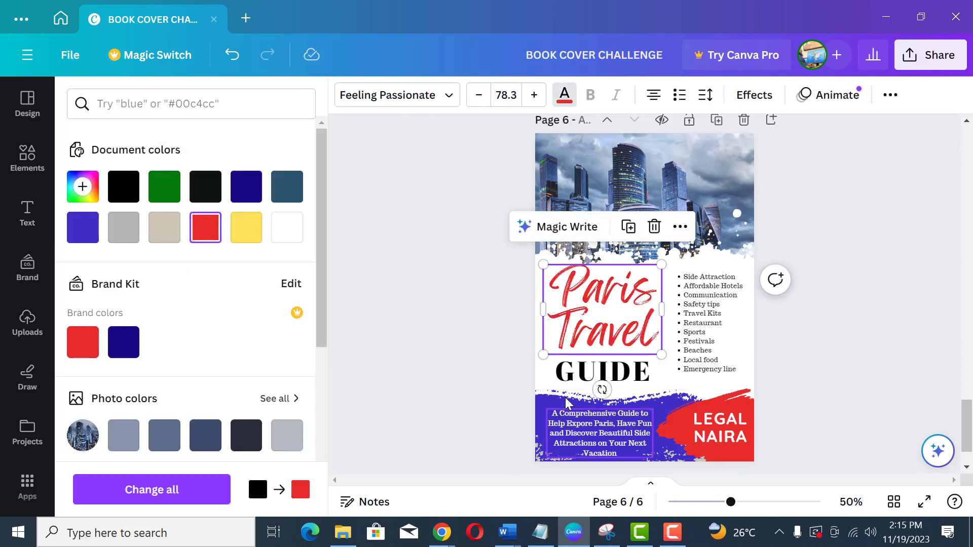
Try a blue-grey sampled from the skyline photo, #7184AA, and a stronger blue as the colour of GUIDE
left_click(575, 381)
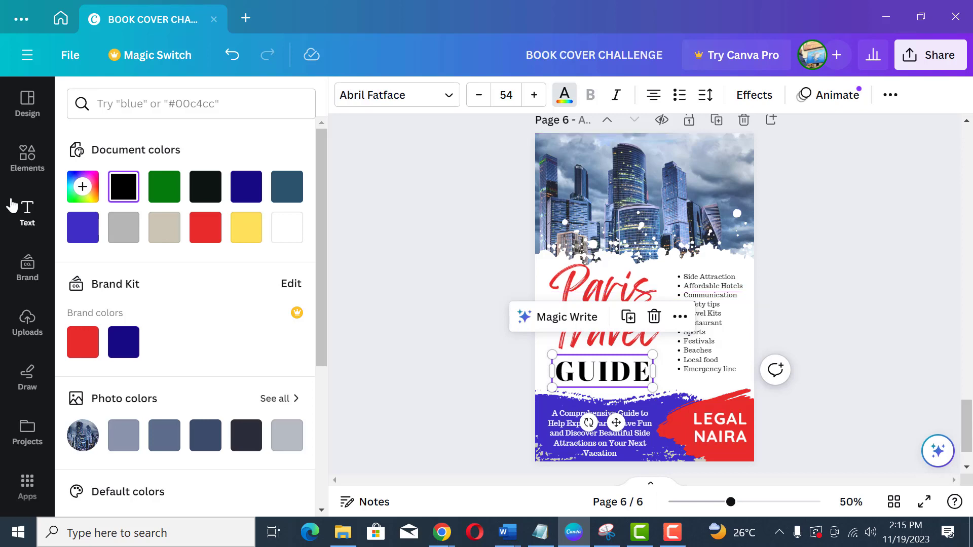
left_click(83, 187)
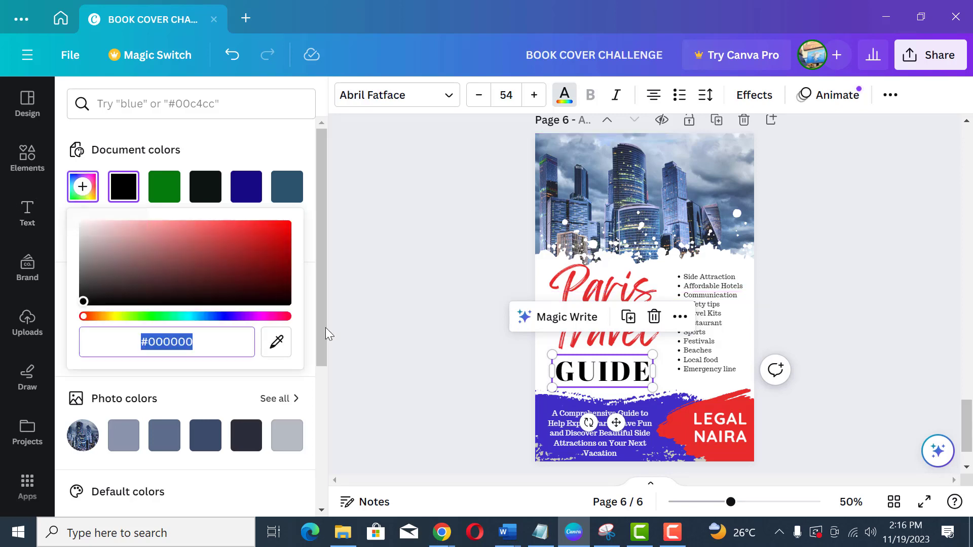
left_click(277, 342)
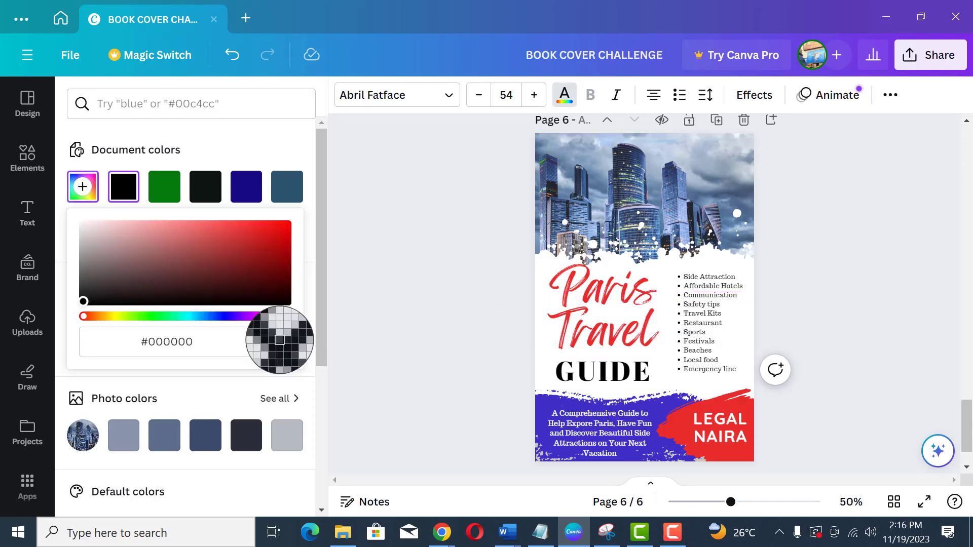
left_click(677, 192)
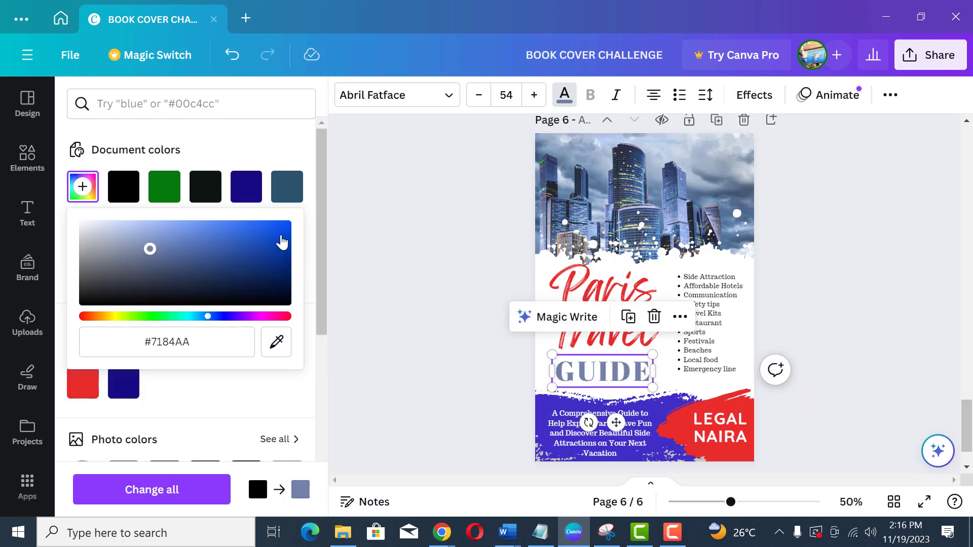
left_click_drag(263, 235, 285, 229)
Recolour GUIDE to the document's dark blue and enlarge it slightly to font size 56.8
left_click(245, 186)
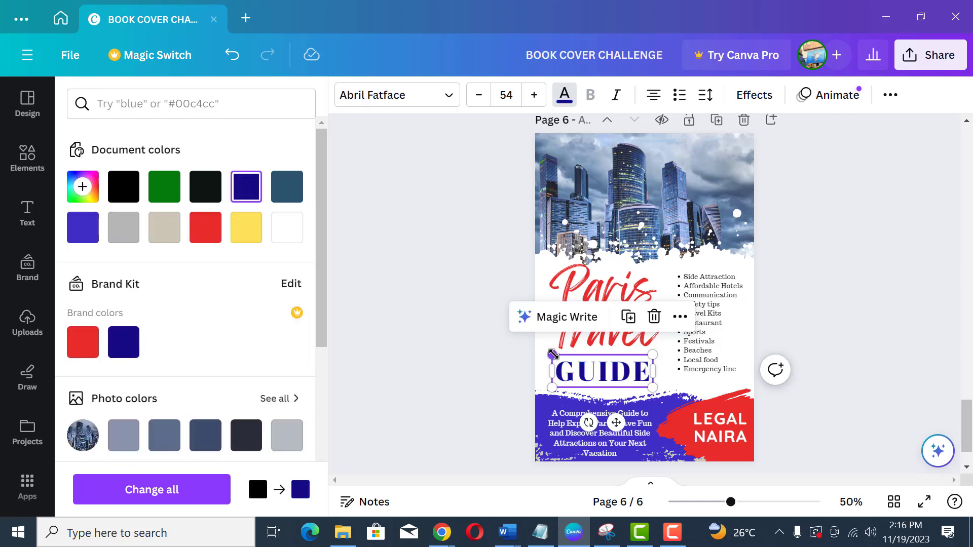
left_click_drag(552, 354, 547, 353)
Enlarge the bulleted list beside the title to font size 13.6
left_click(719, 335)
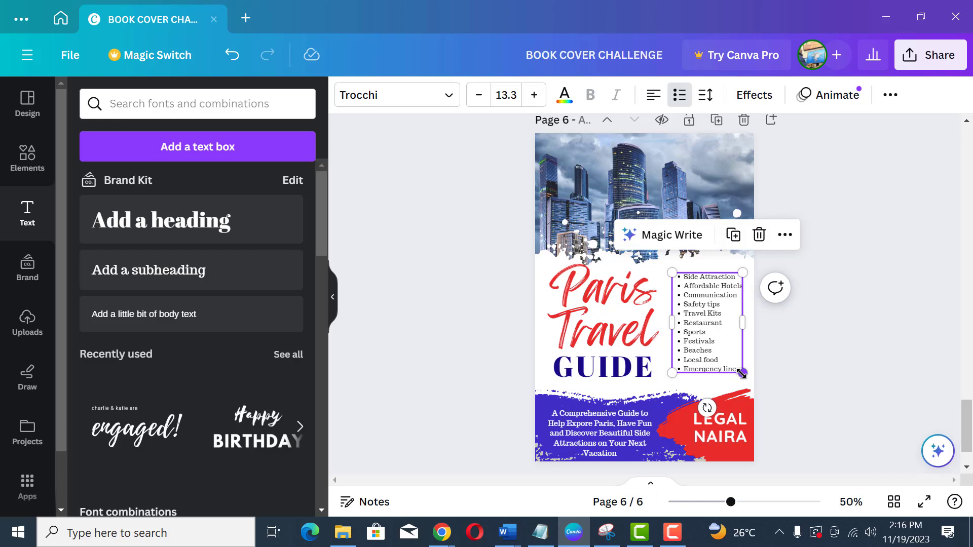
left_click_drag(742, 375, 745, 376)
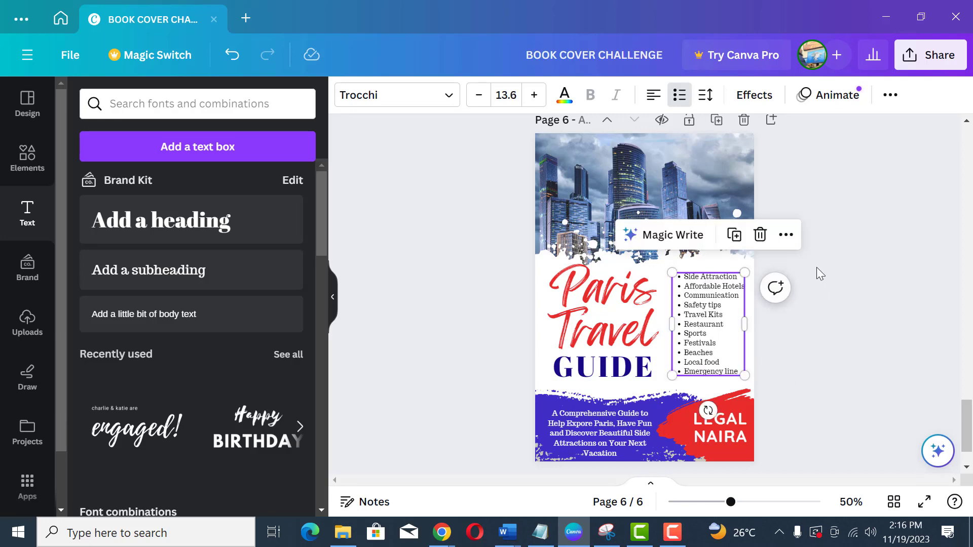
left_click(841, 274)
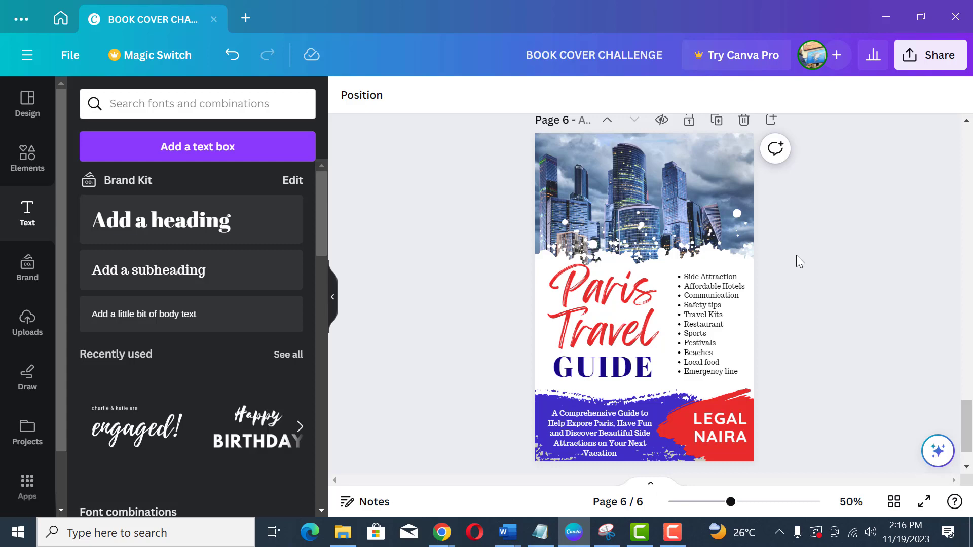
Shrink "Paris Travel" to about font size 74.1 so it lines up with the width of GUIDE
left_click(597, 303)
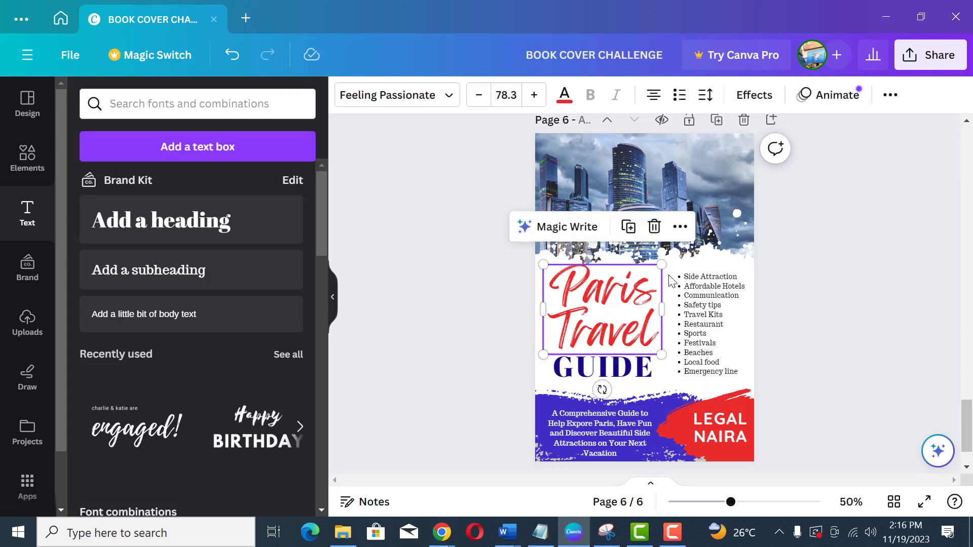
left_click_drag(662, 265, 655, 270)
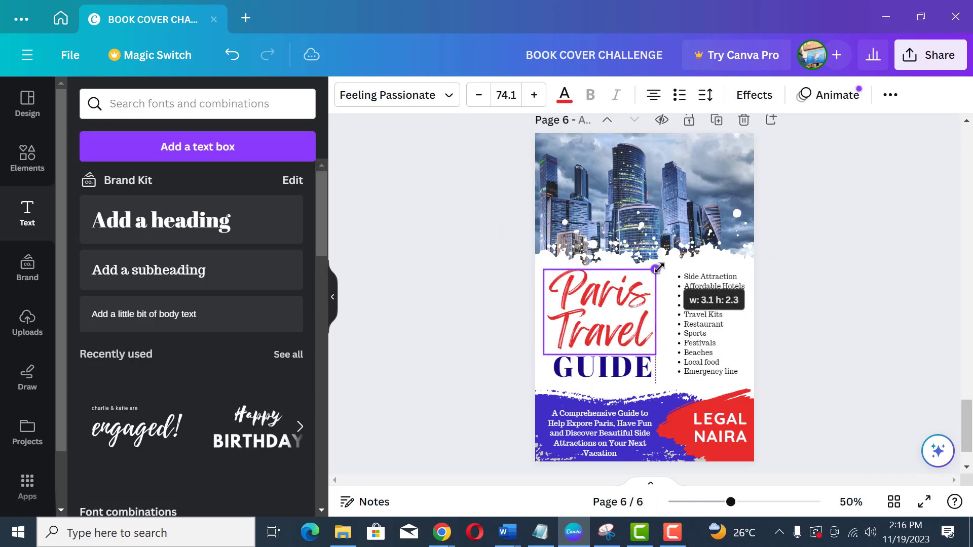
left_click(877, 275)
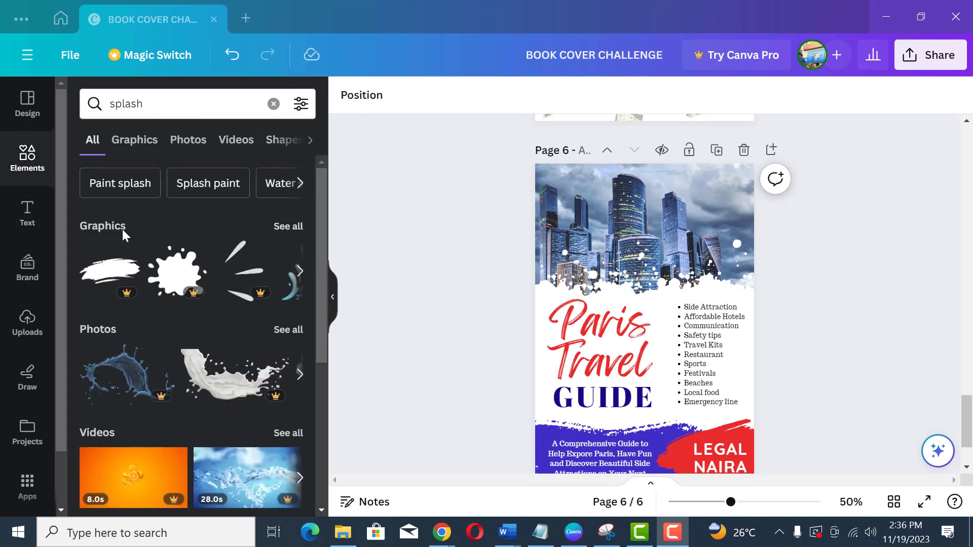
Browse all splash graphics and place the rough-edged white brush stroke on the upper part of the skyline photo
left_click(283, 229)
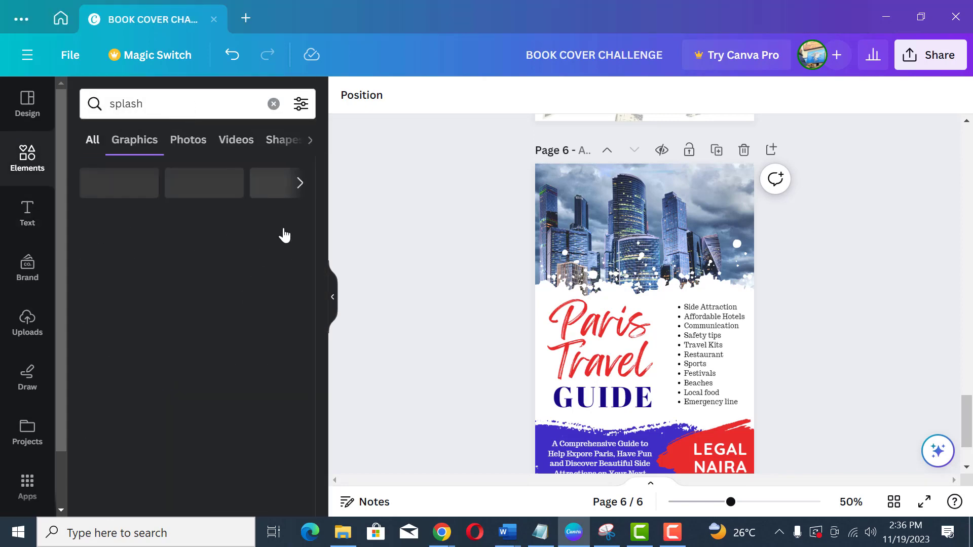
scroll(216, 353, "down", 5)
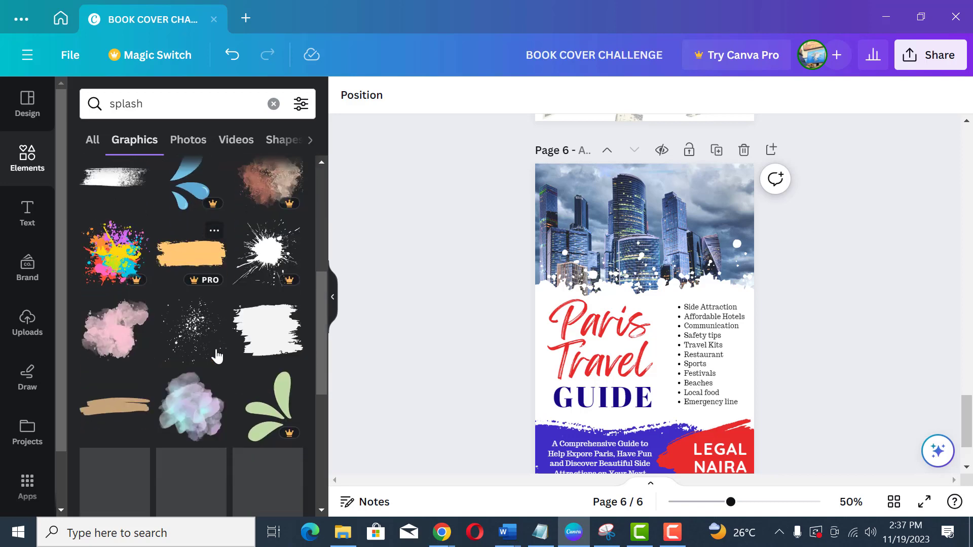
scroll(217, 356, "up", 2)
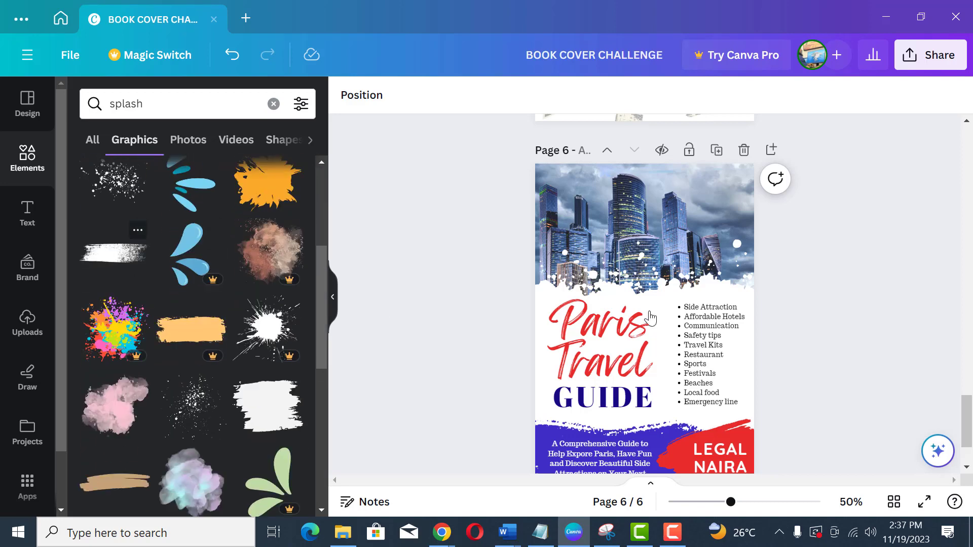
left_click_drag(650, 314, 708, 203)
Recolour the new brush stroke red and fit it, enlarged, into the upper-right corner of the cover
left_click(525, 99)
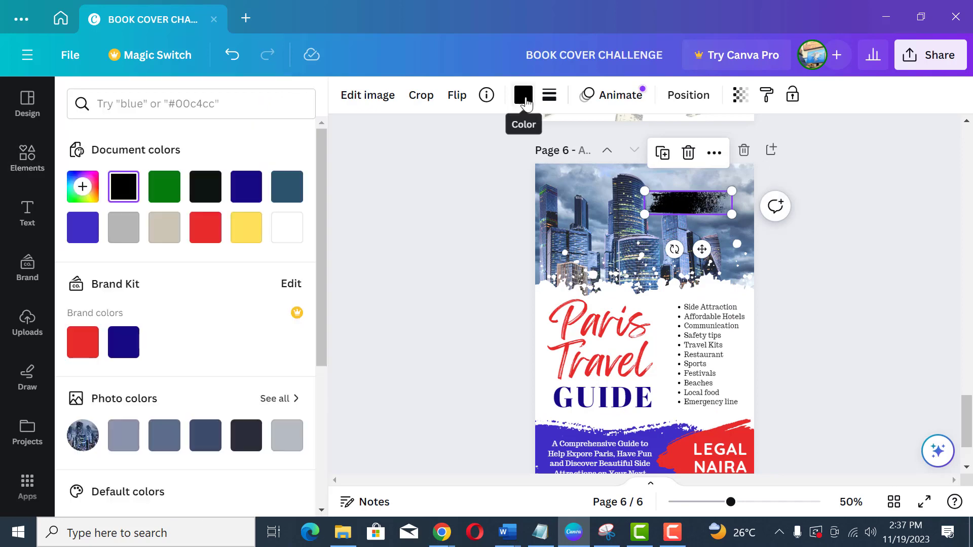
left_click(201, 228)
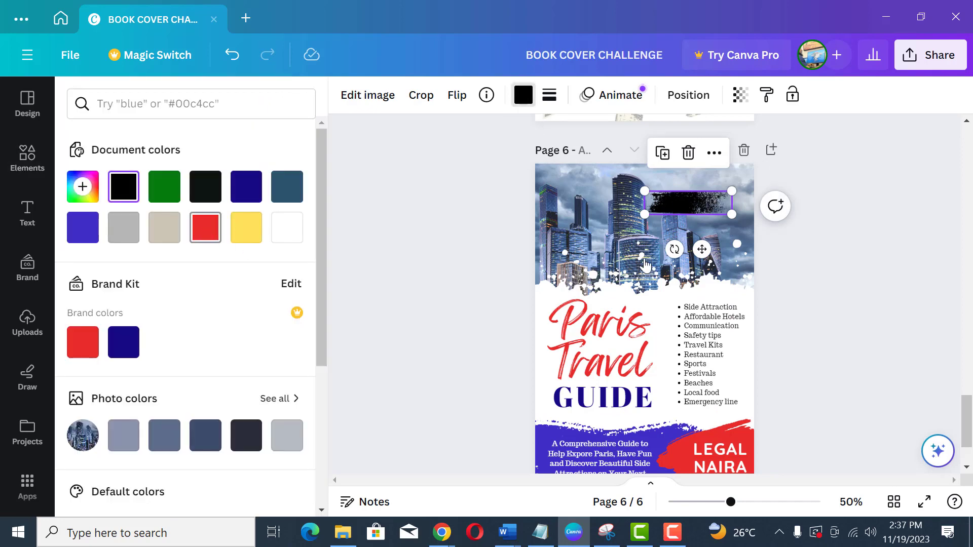
left_click_drag(697, 201, 724, 184)
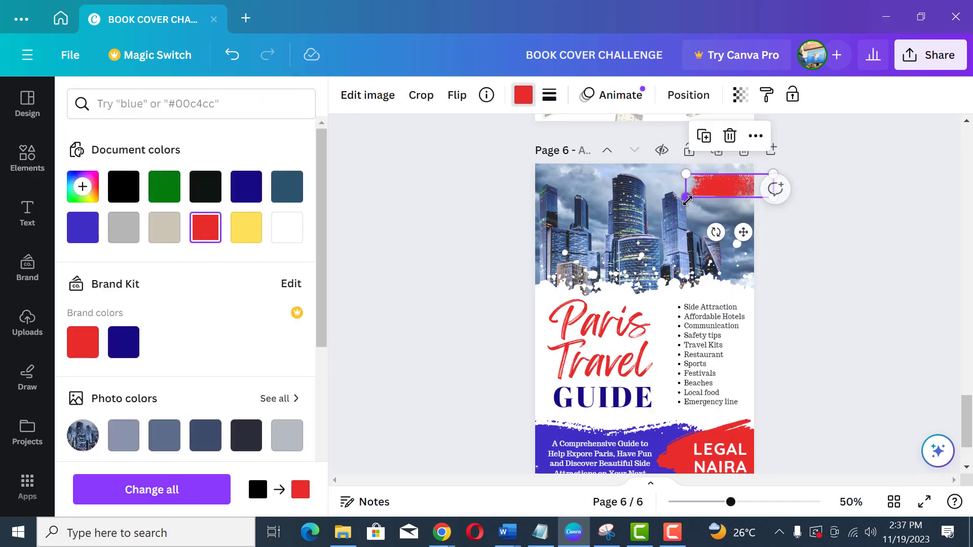
left_click_drag(667, 200, 661, 202)
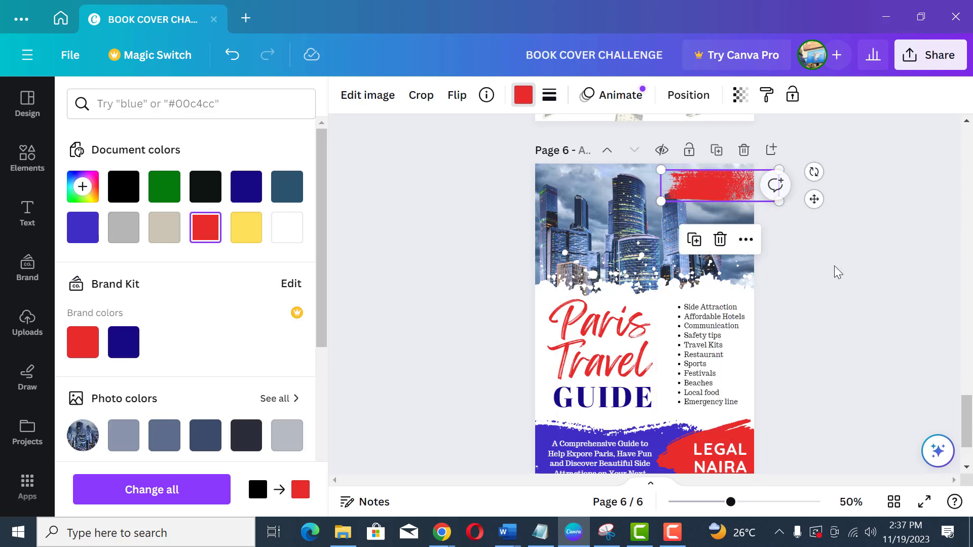
left_click(835, 266)
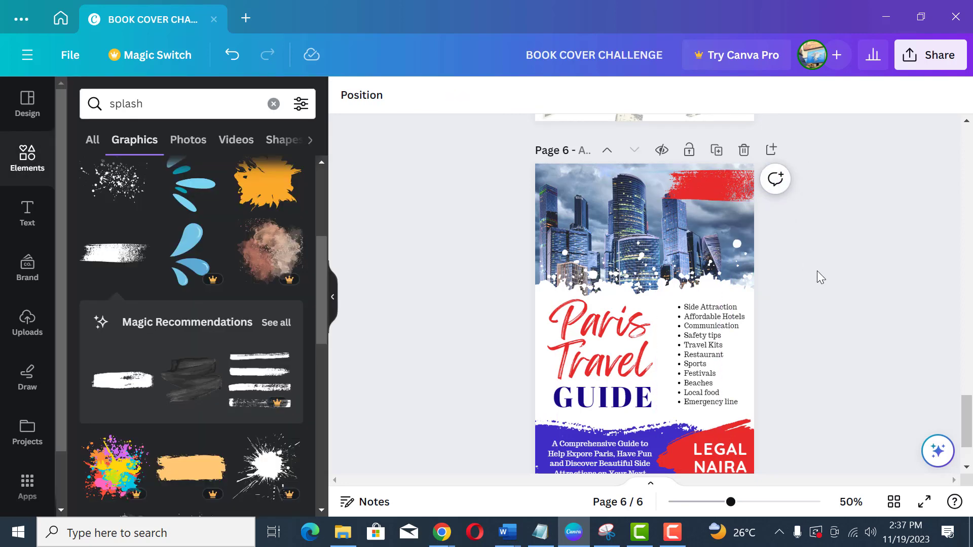
Duplicate GUIDE, move the copy above the bulleted list, change its text to 2024 and narrow its text box
left_click(613, 406)
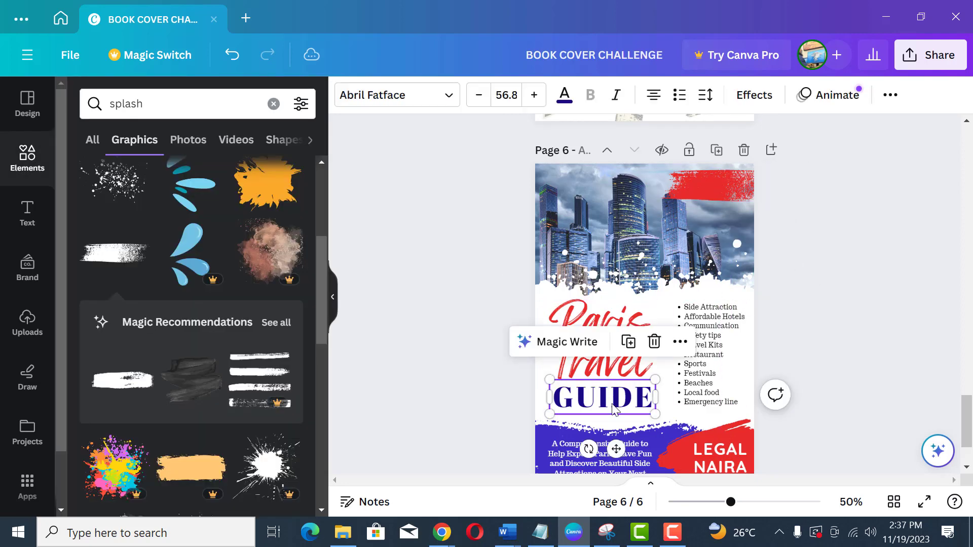
left_click(628, 342)
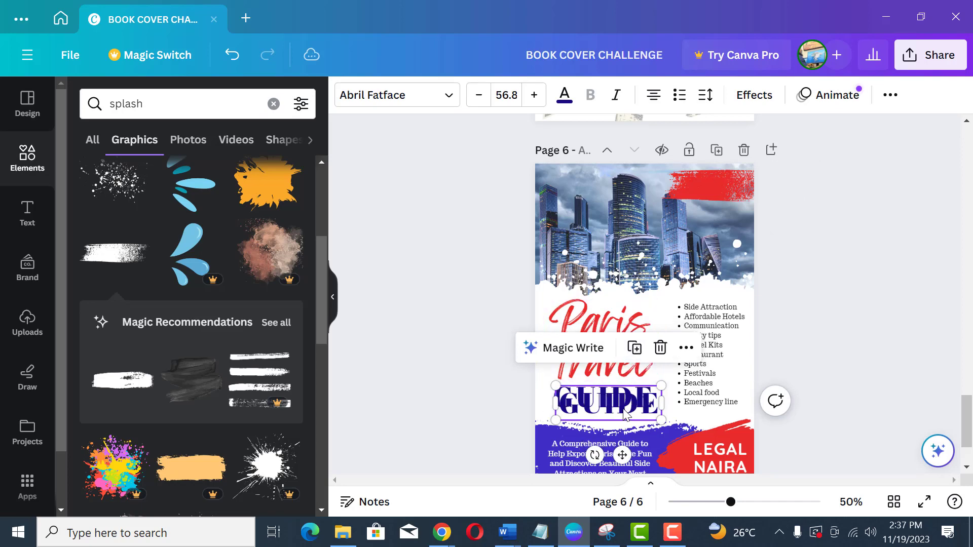
left_click_drag(627, 406, 705, 305)
double_click(705, 305)
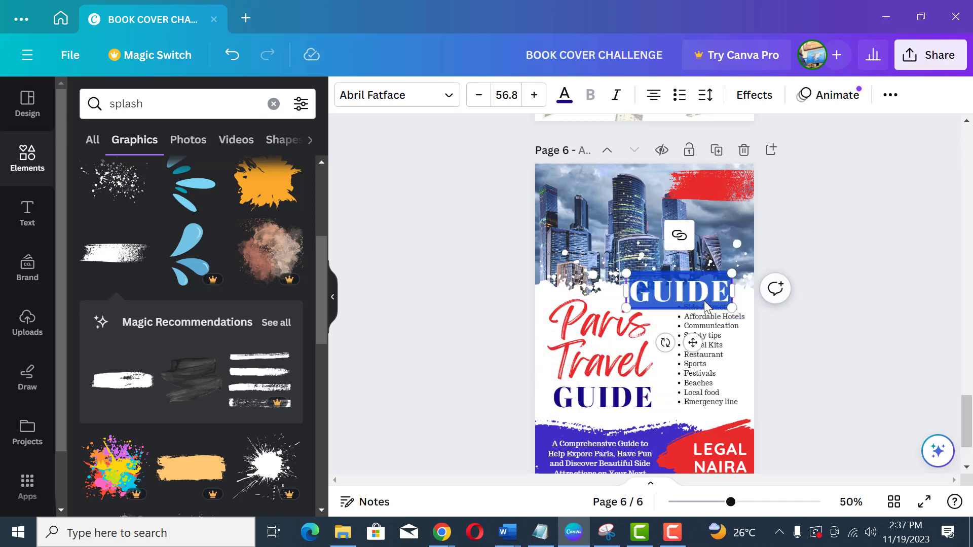
type("2024")
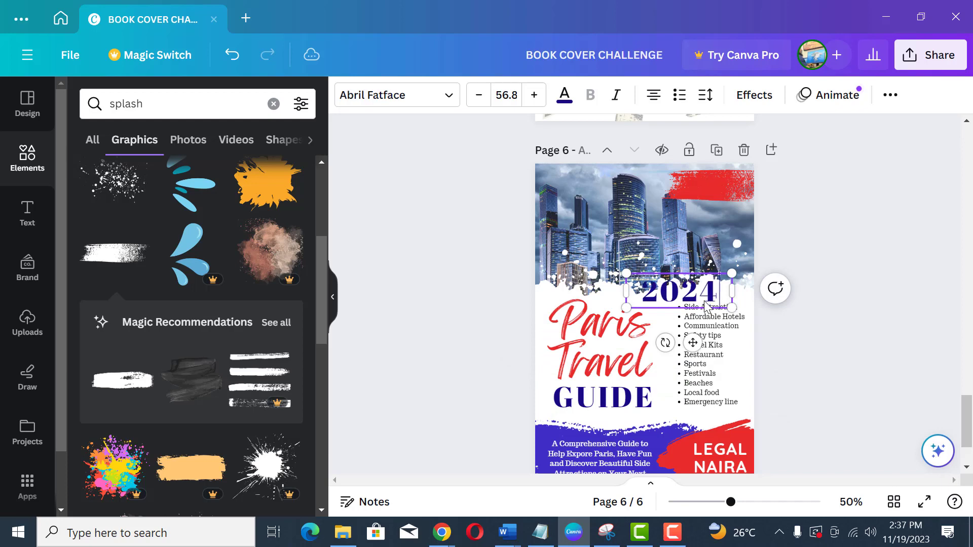
left_click_drag(732, 290, 717, 290)
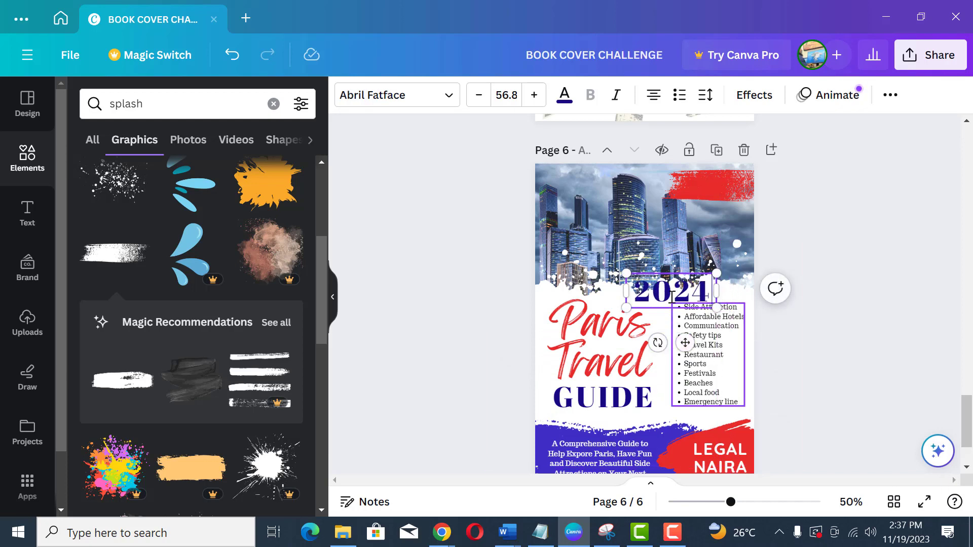
Move the 2024 text onto the red brush stroke, shrink it to about font size 42.2 and recolour it white
left_click(839, 327)
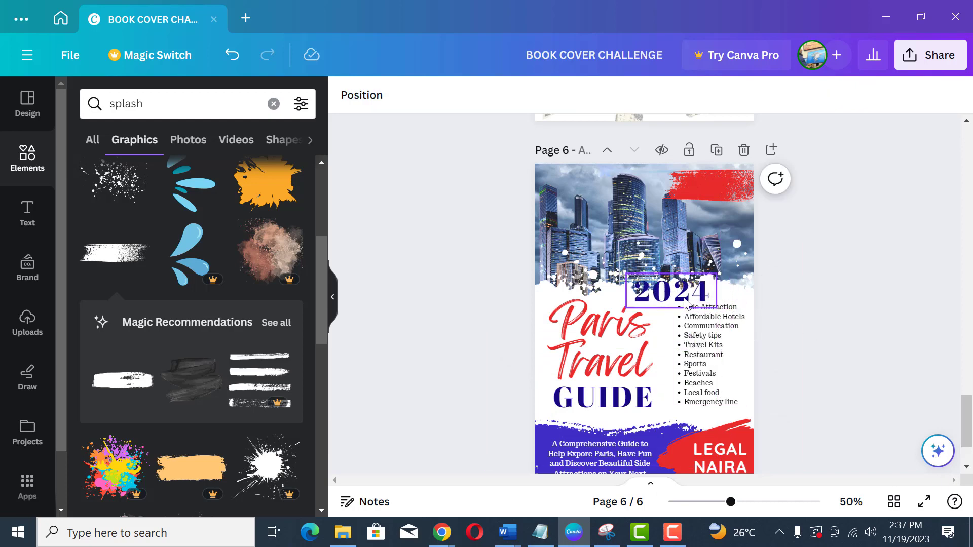
mouse_move(684, 302)
left_mouse_down()
mouse_move(685, 264)
mouse_move(719, 191)
mouse_move(668, 199)
mouse_move(717, 190)
left_mouse_up()
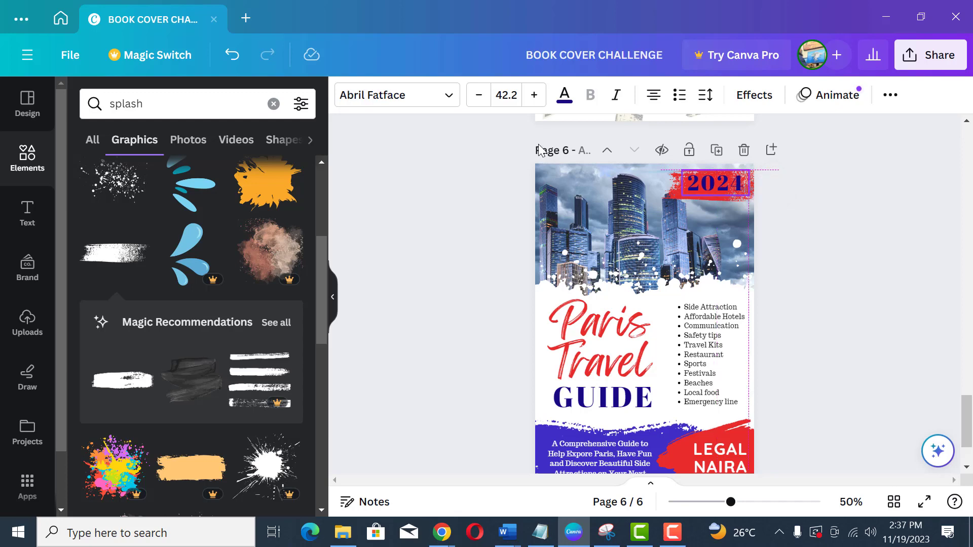
left_click(565, 96)
left_click(795, 317)
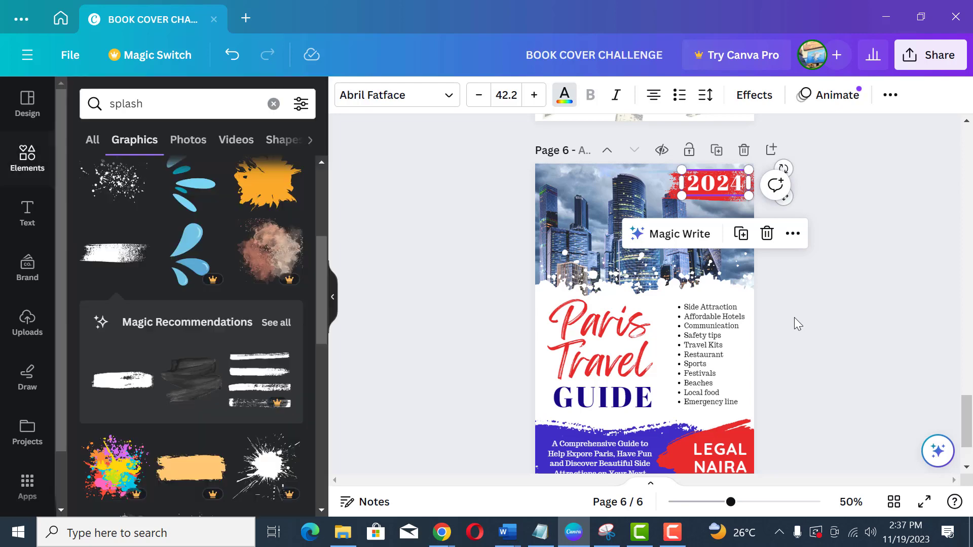
Enlarge the red brush stroke to about 3.5 by 0.9 and shift 2024 slightly left to centre it on the stroke
left_click(736, 196)
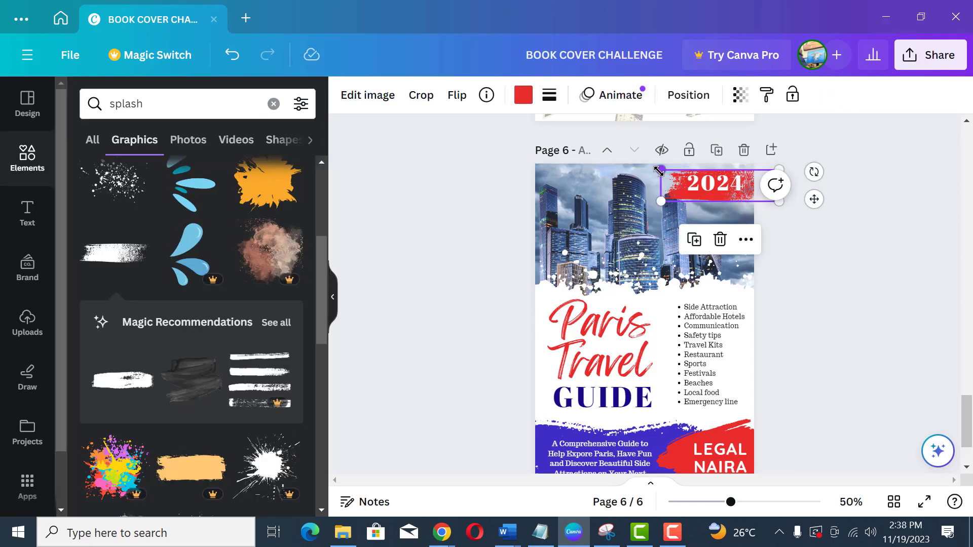
left_click_drag(658, 171, 657, 171)
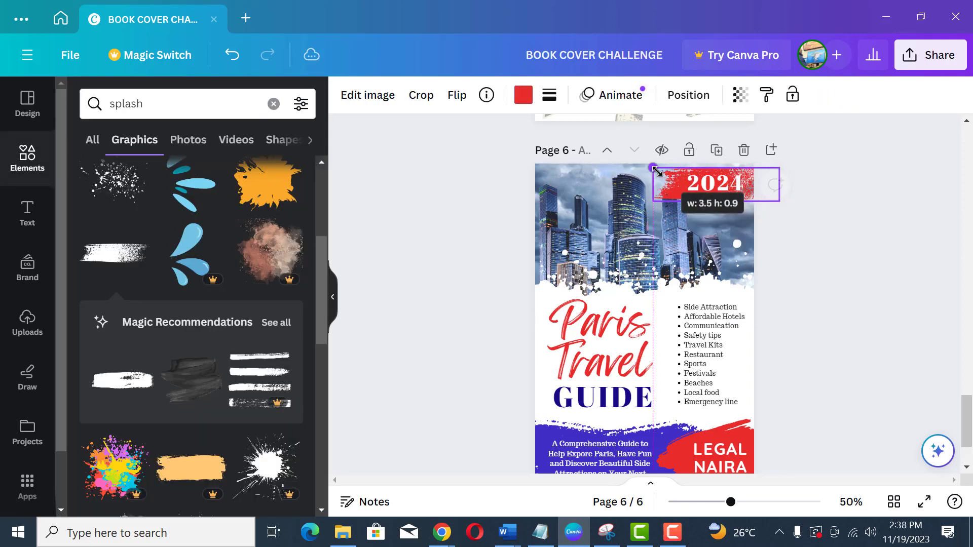
left_click(794, 259)
left_click(682, 193)
left_click_drag(682, 193, 671, 197)
left_click(848, 240)
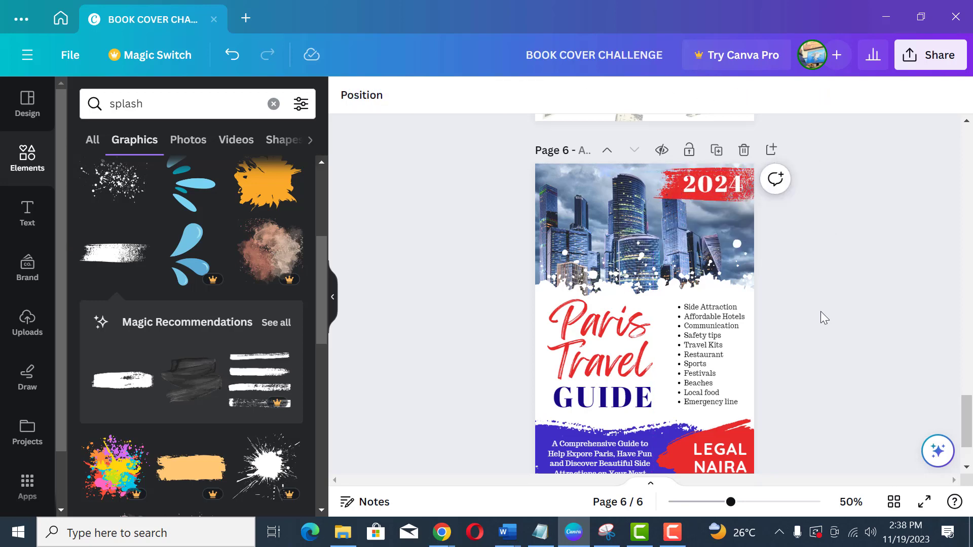
scroll(827, 314, "down", 2)
scroll(826, 314, "up", 3)
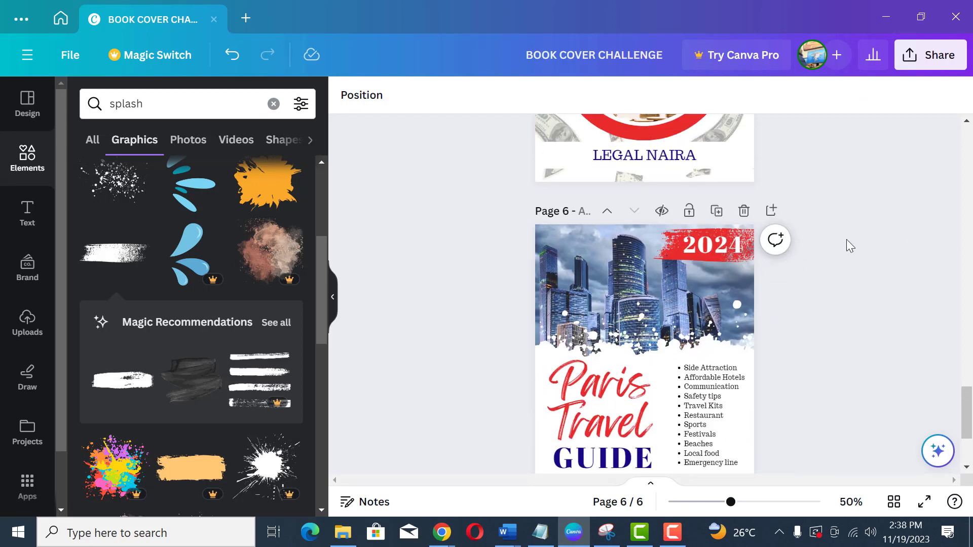
left_click(968, 467)
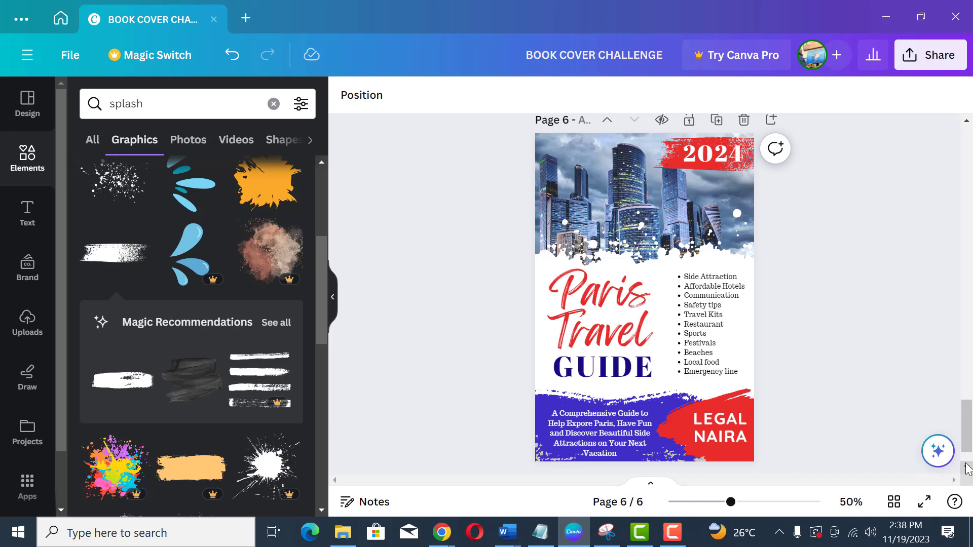
Look through the suggested travel flyer templates and the "trave" template search results for further cover designs
left_click(29, 110)
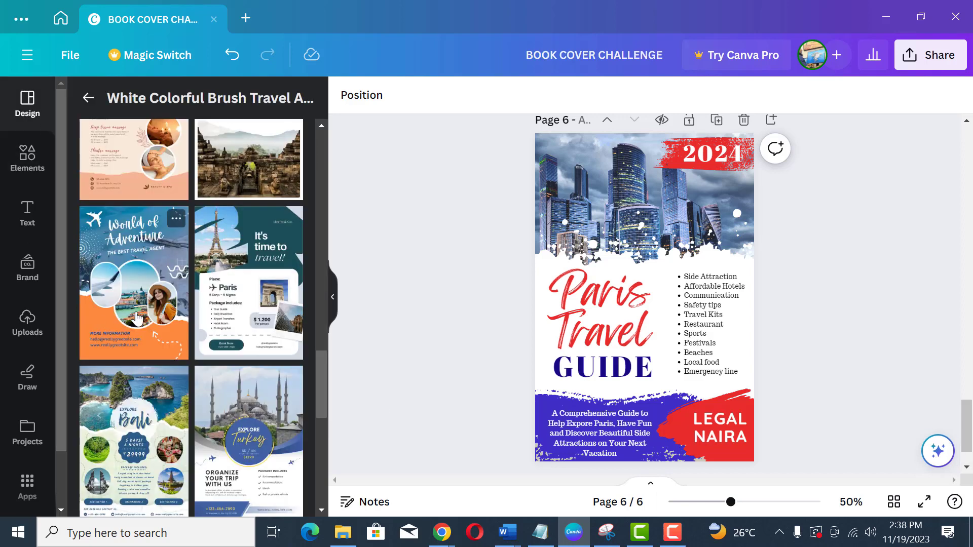
scroll(144, 318, "down", 10)
scroll(152, 314, "down", 3)
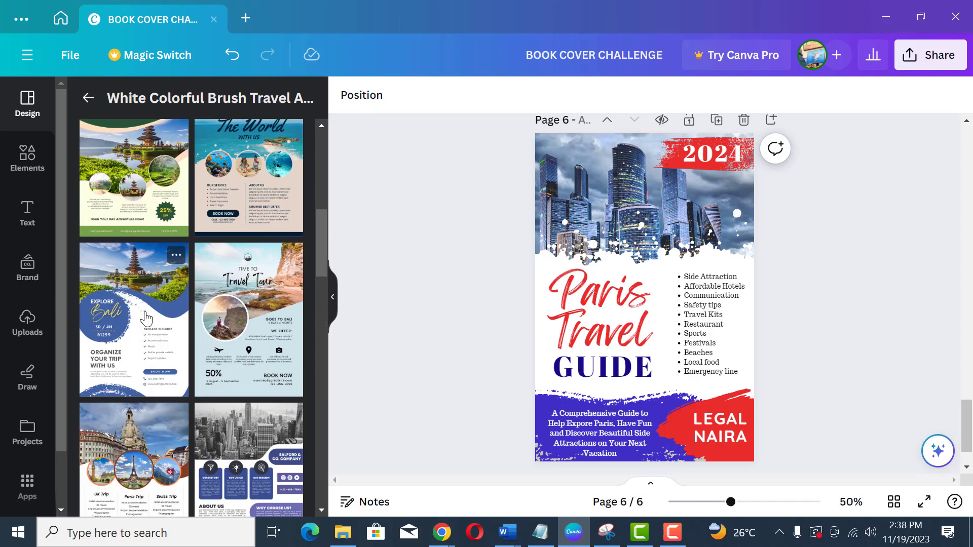
scroll(172, 311, "up", 10)
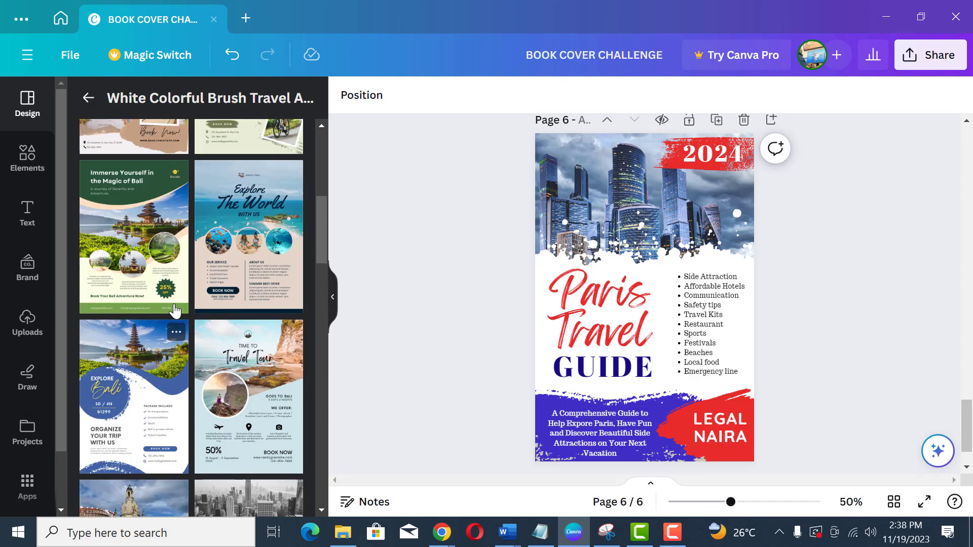
scroll(177, 308, "down", 5)
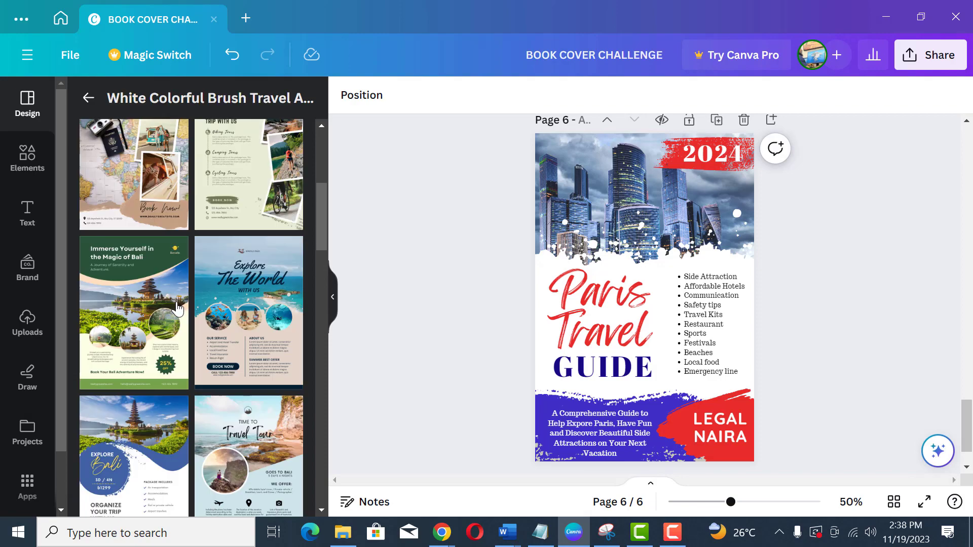
scroll(162, 203, "up", 3)
left_click(88, 98)
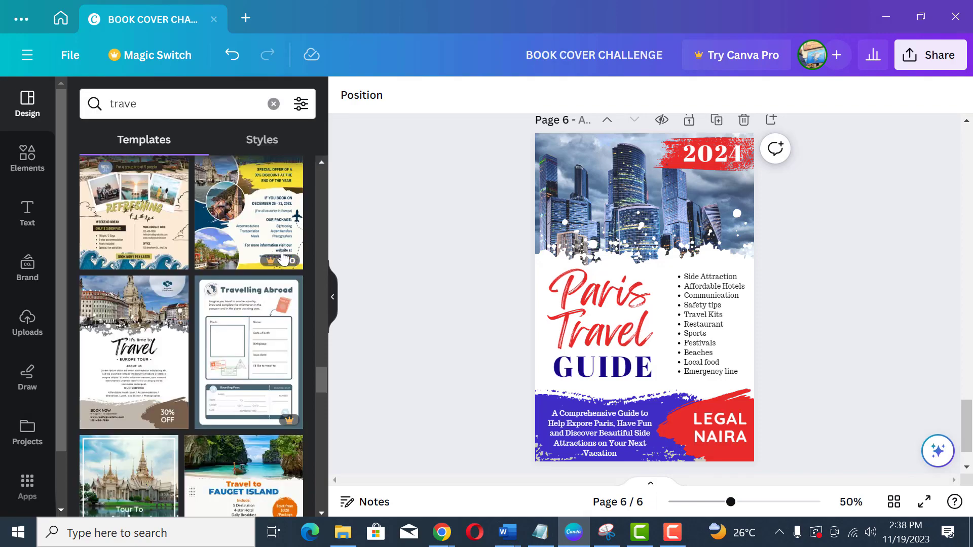
scroll(240, 282, "down", 5)
scroll(240, 280, "down", 10)
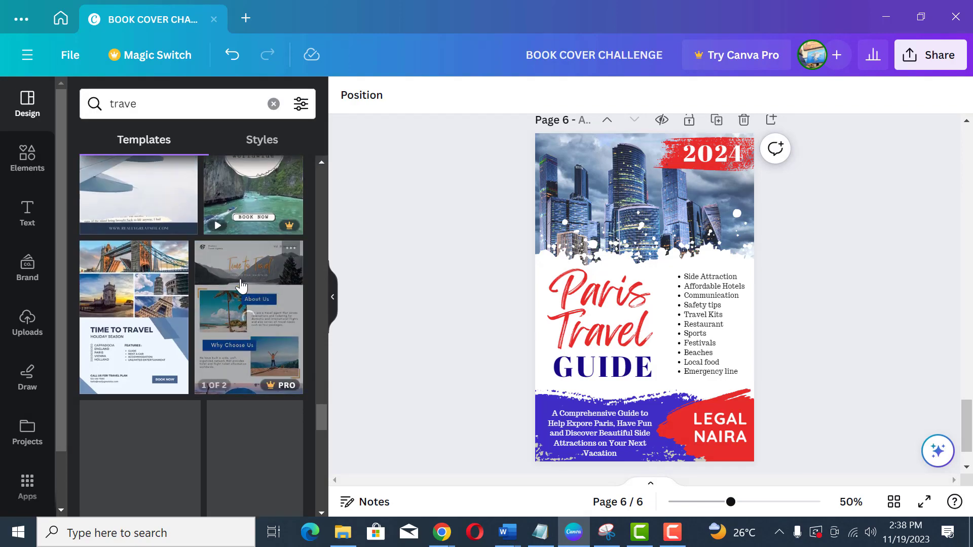
scroll(208, 294, "down", 10)
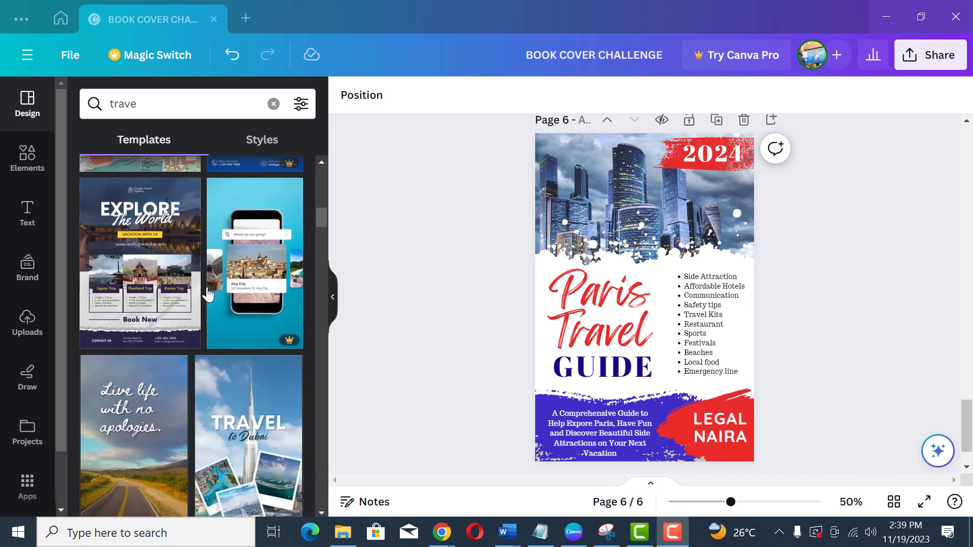
scroll(208, 294, "down", 6)
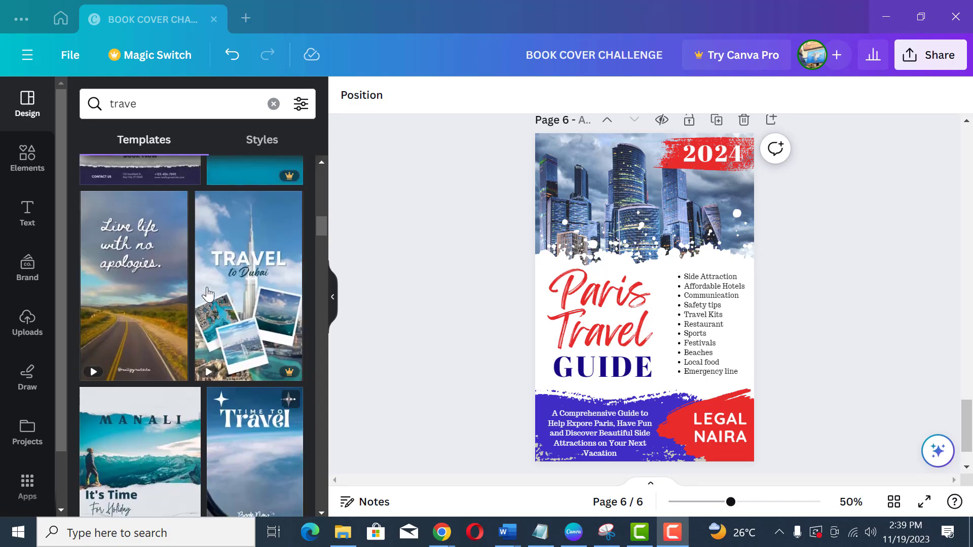
scroll(208, 293, "up", 3)
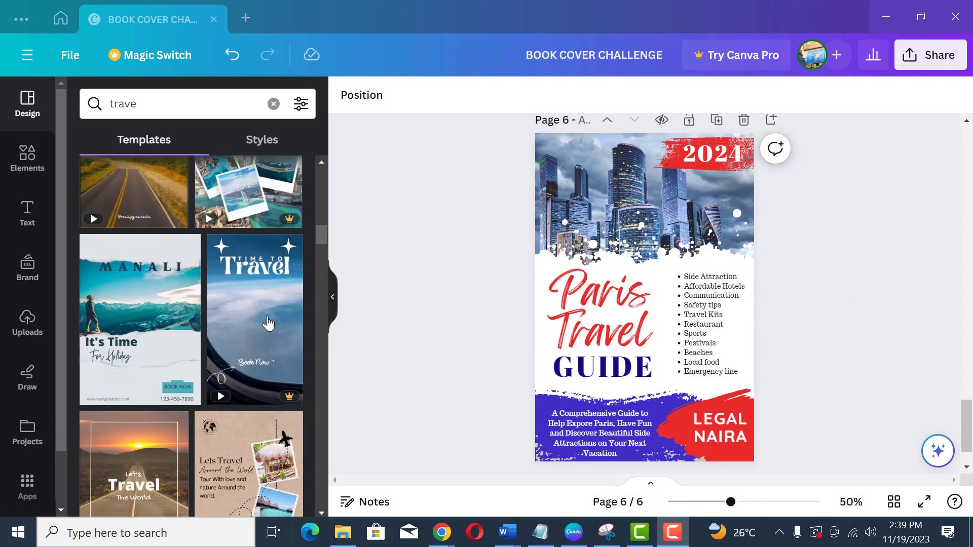
scroll(250, 304, "down", 5)
scroll(243, 352, "down", 6)
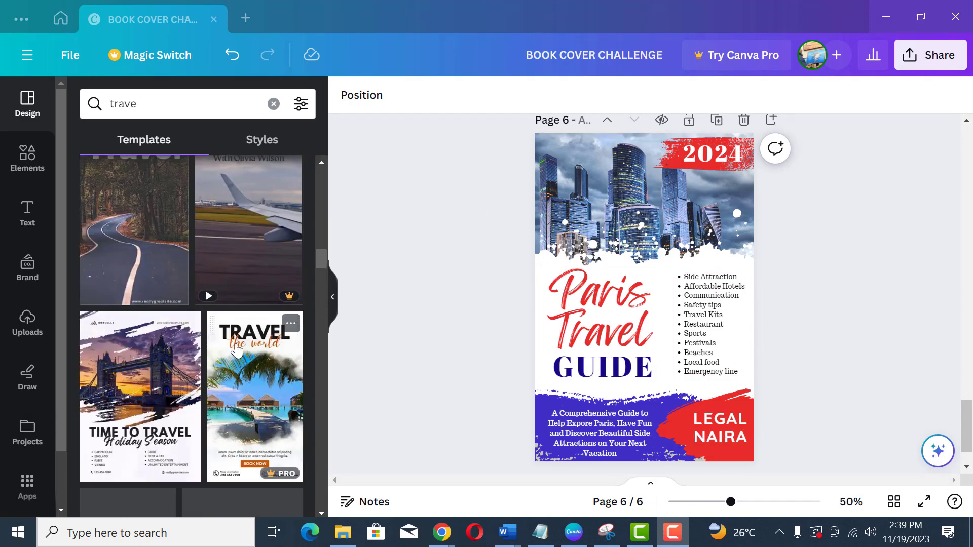
scroll(233, 349, "down", 5)
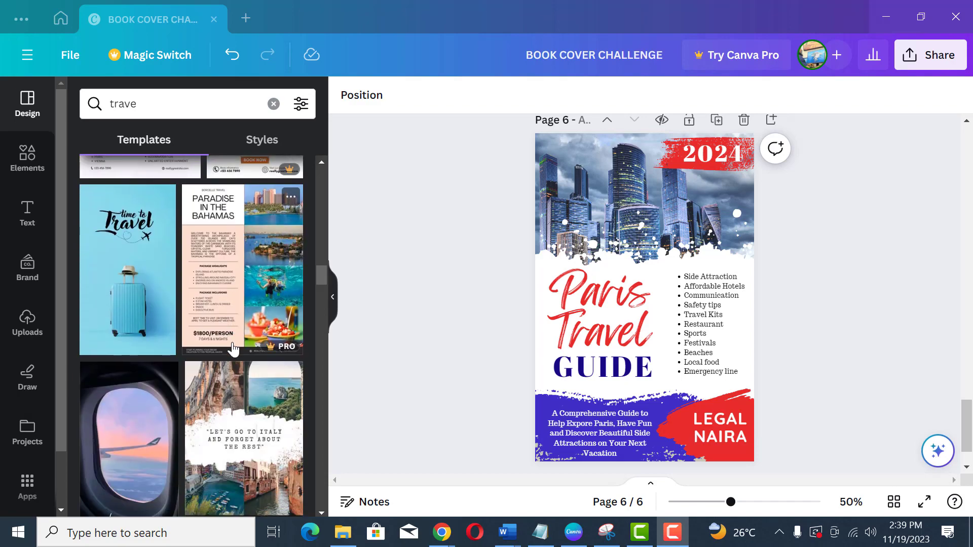
scroll(233, 350, "down", 10)
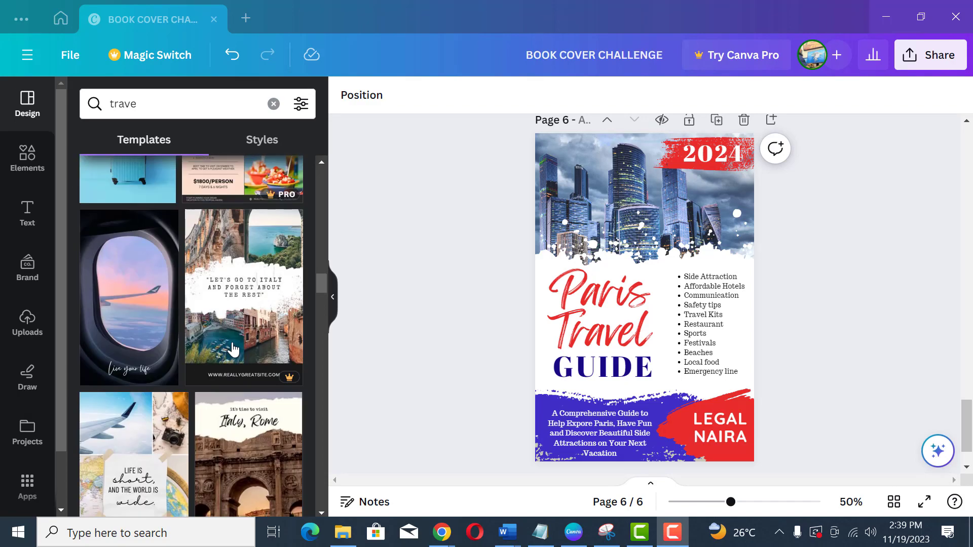
scroll(234, 349, "down", 3)
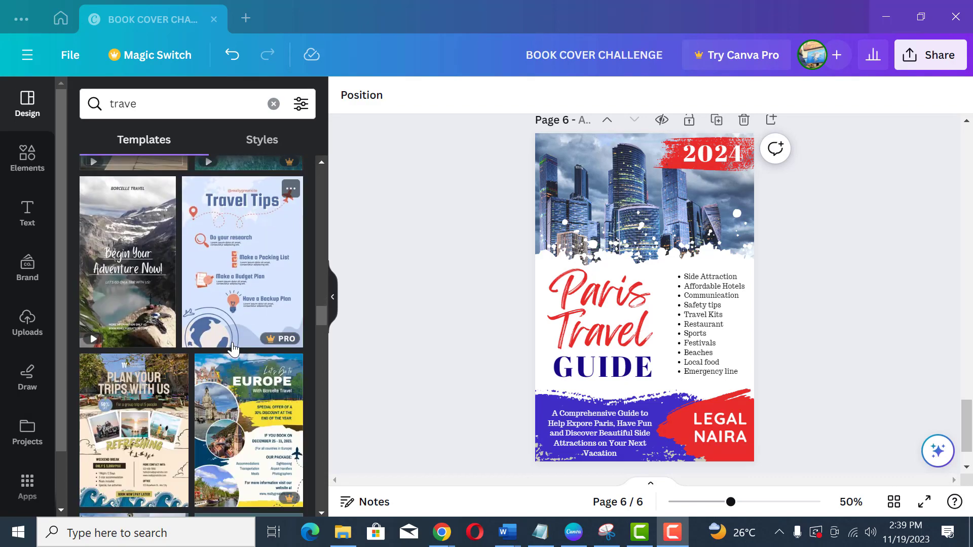
scroll(233, 350, "down", 10)
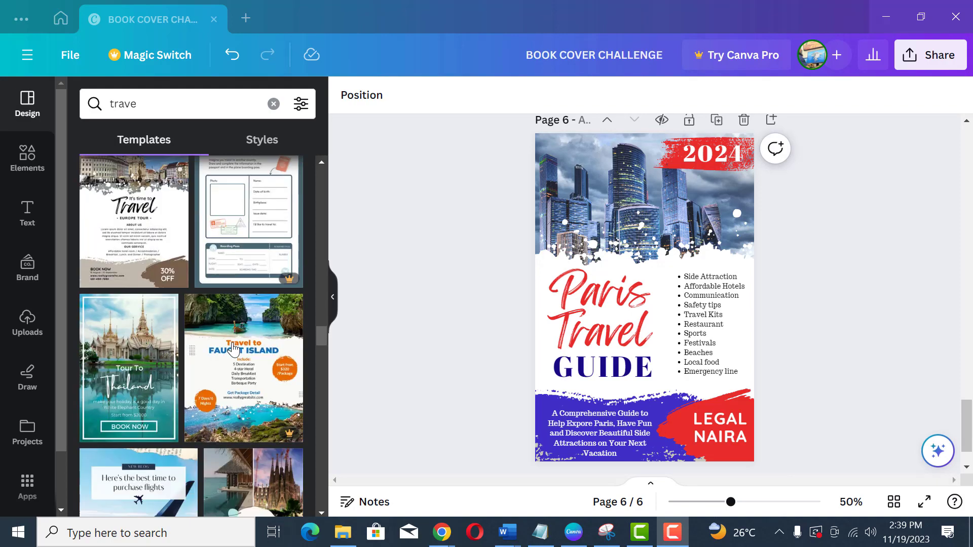
scroll(234, 350, "down", 6)
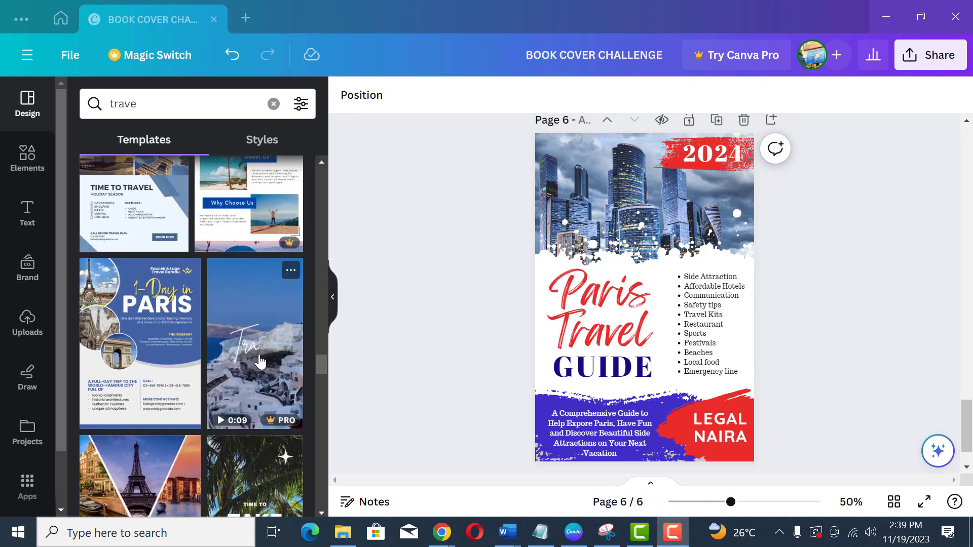
scroll(260, 360, "down", 3)
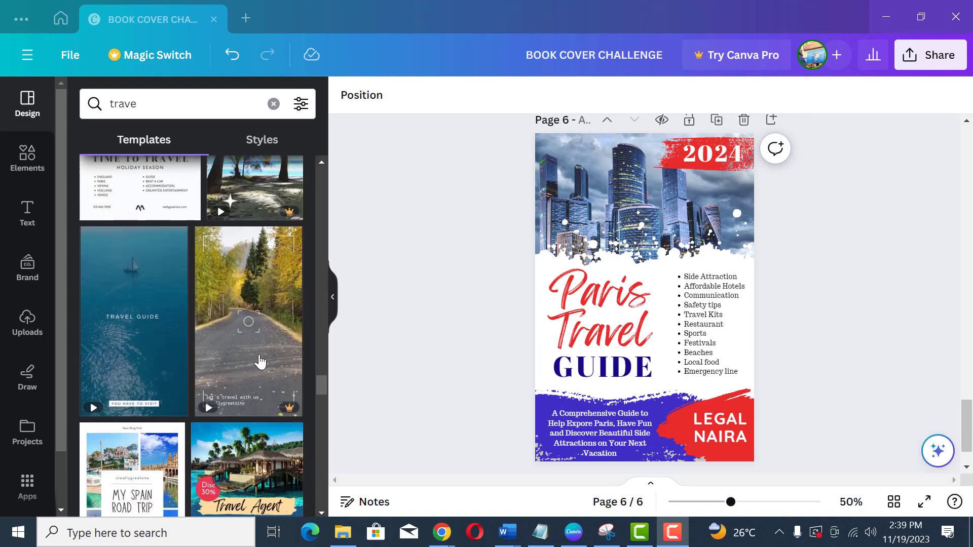
scroll(259, 358, "up", 6)
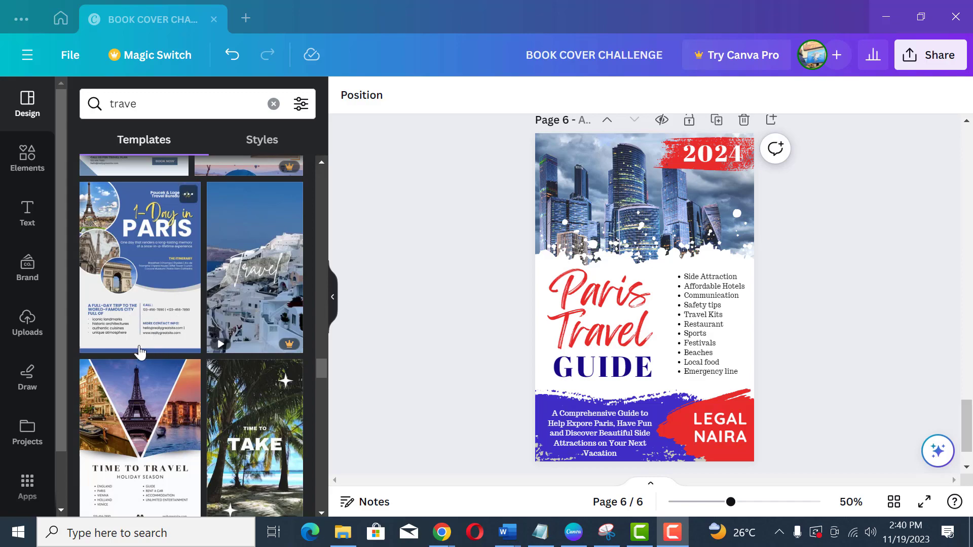
scroll(184, 302, "down", 10)
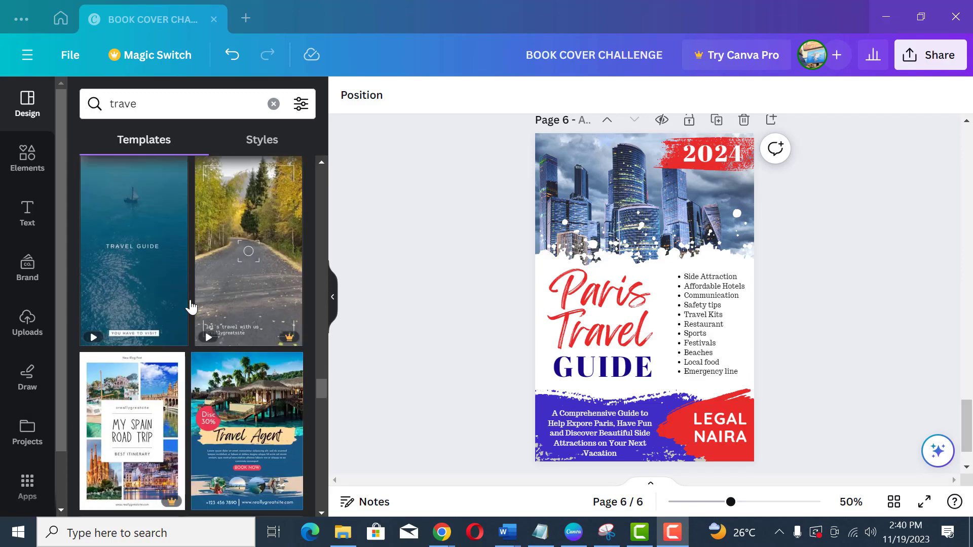
scroll(191, 306, "down", 1)
scroll(192, 304, "down", 2)
scroll(191, 304, "up", 2)
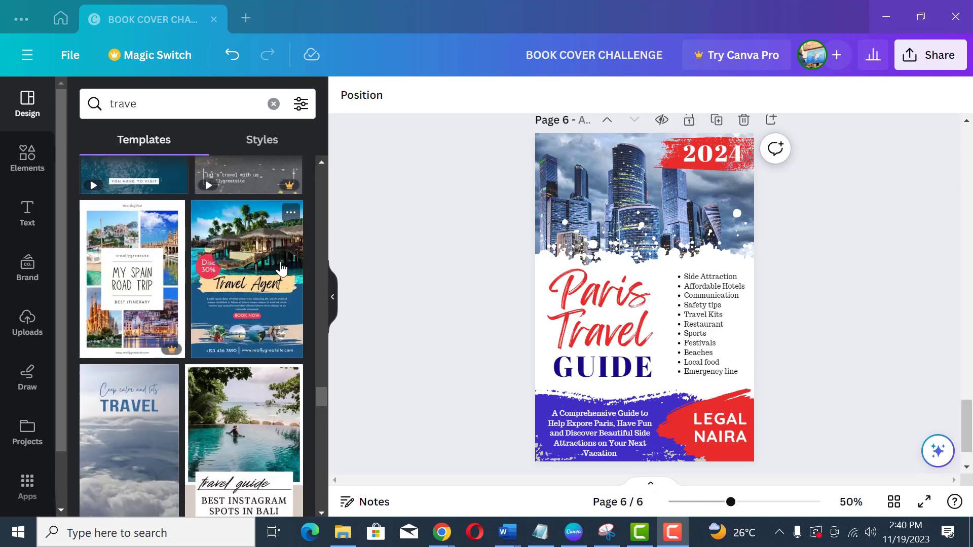
scroll(282, 269, "down", 8)
scroll(257, 308, "down", 12)
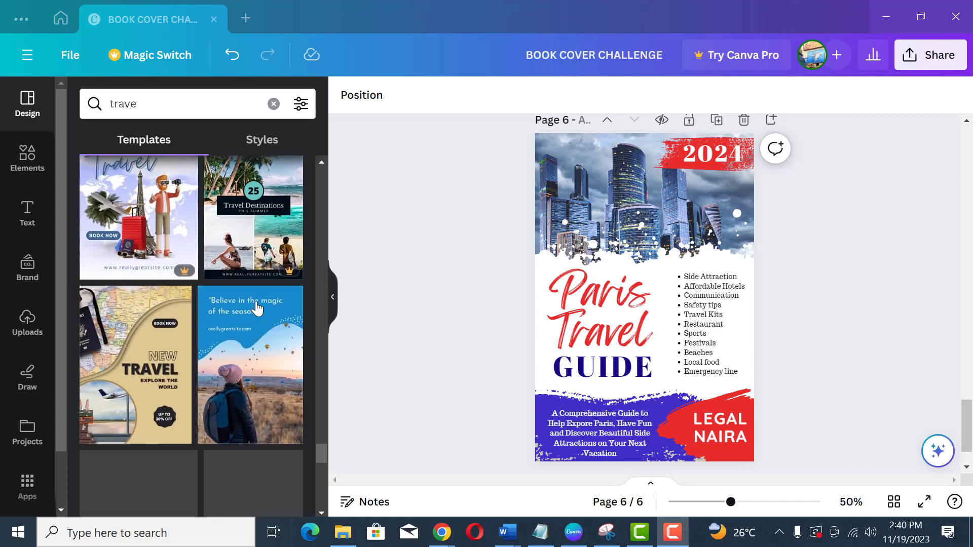
scroll(257, 307, "down", 10)
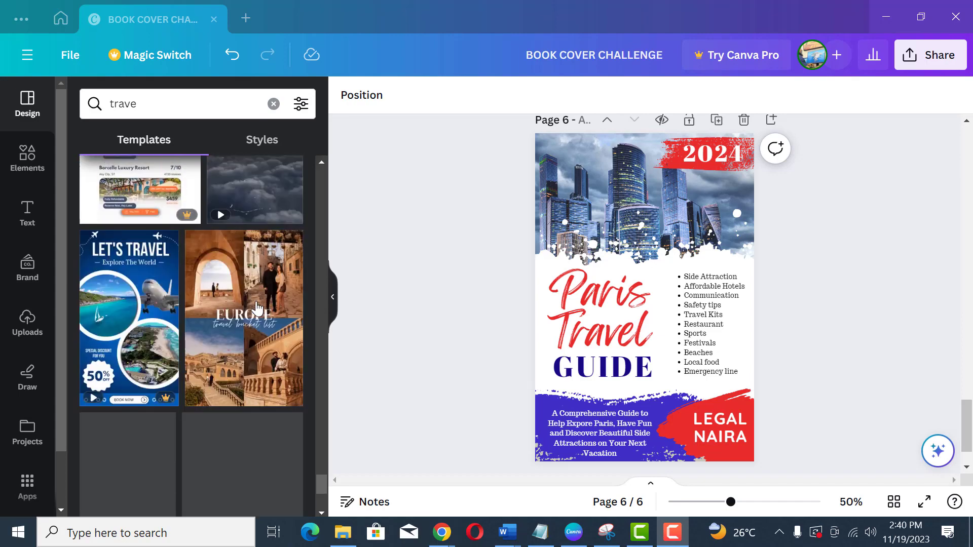
scroll(257, 307, "down", 3)
scroll(257, 308, "up", 4)
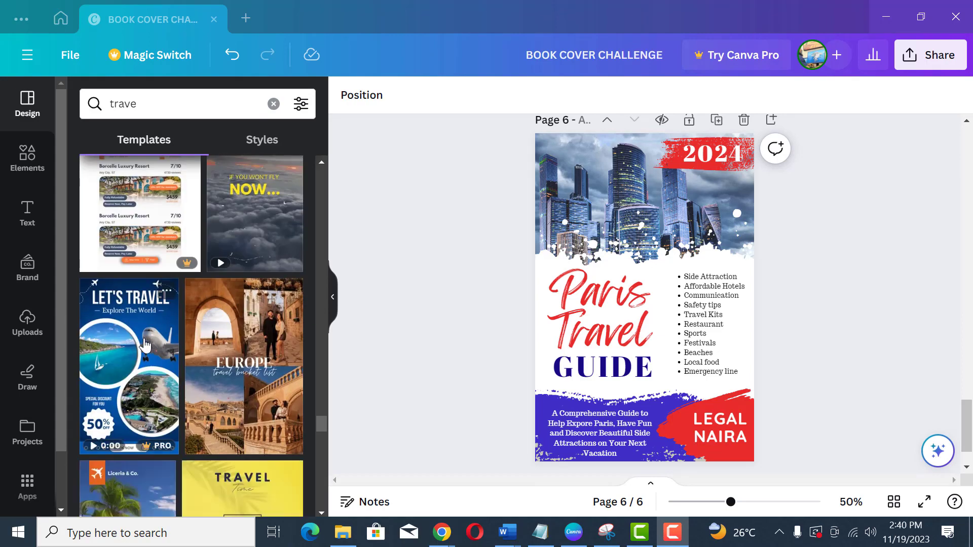
scroll(193, 357, "down", 4)
scroll(192, 358, "down", 10)
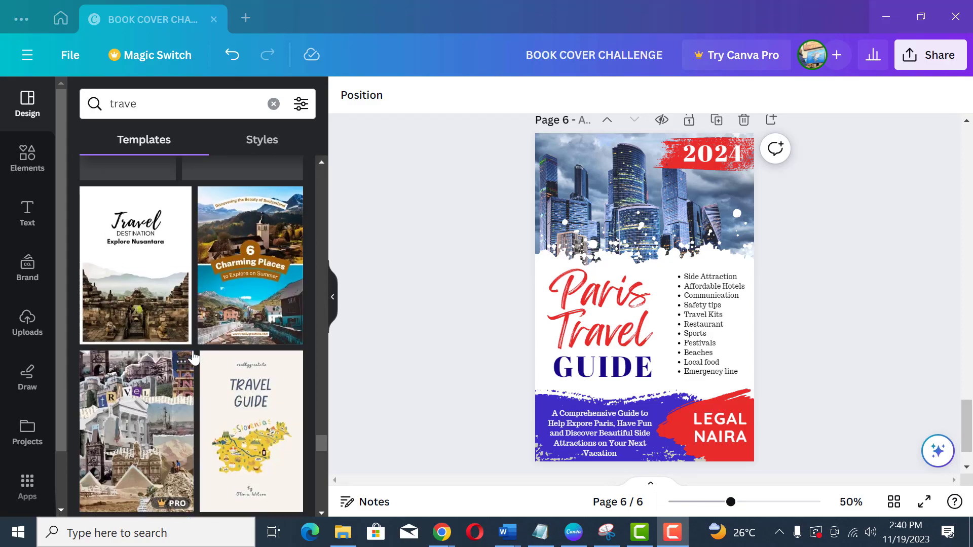
scroll(192, 358, "down", 3)
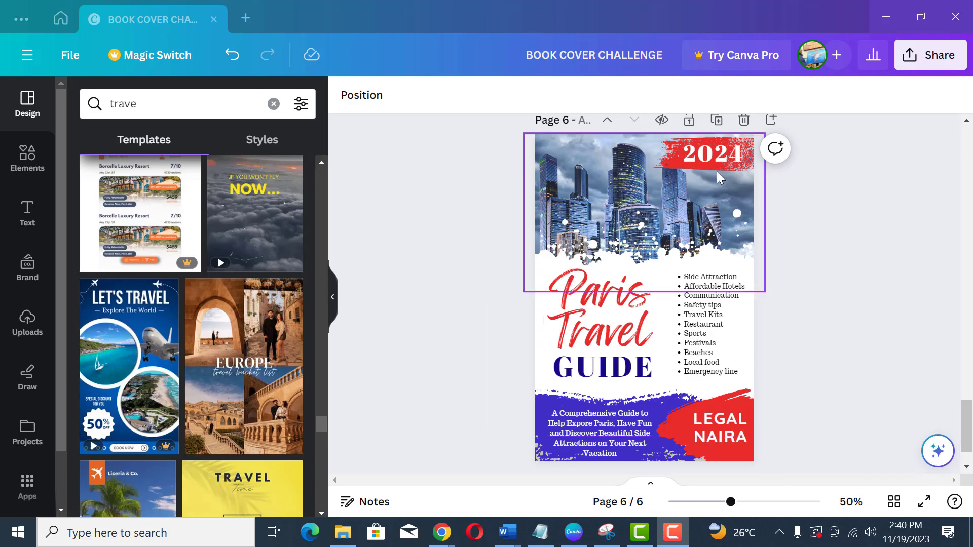
Search the templates for "cookbook" and look through the resulting cover designs
left_click(273, 103)
type("cookbook")
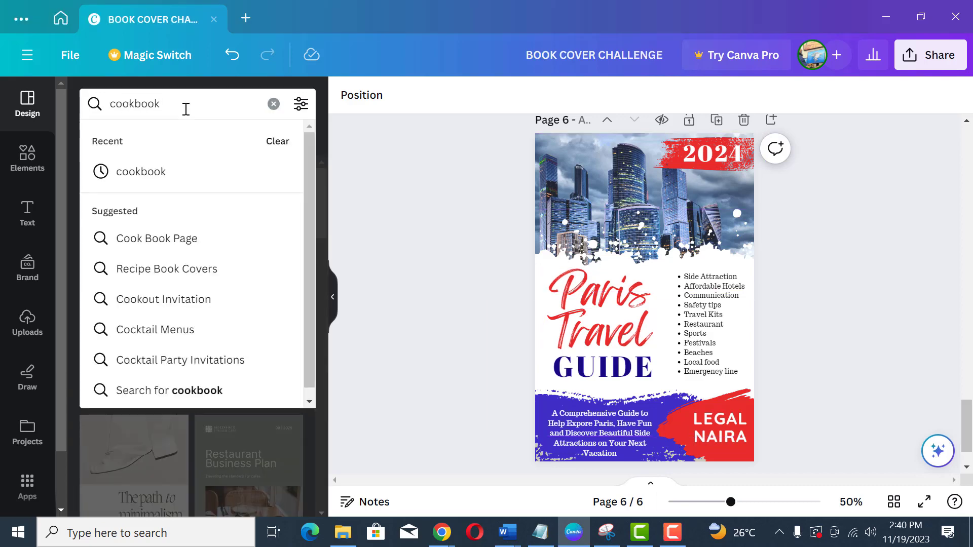
key("Return")
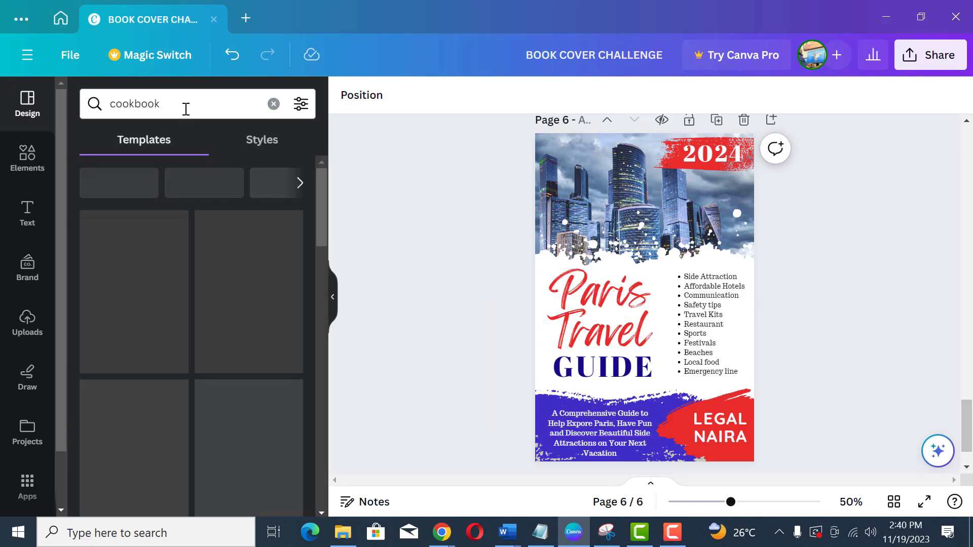
scroll(286, 286, "down", 10)
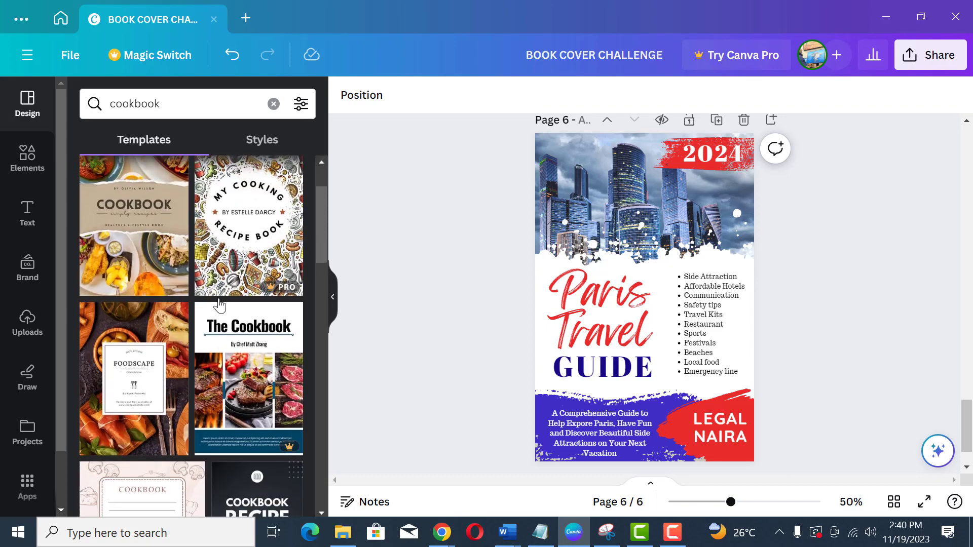
Look further through the cookbook template results for a cover with a full-page food photo and a title box
scroll(219, 303, "down", 7)
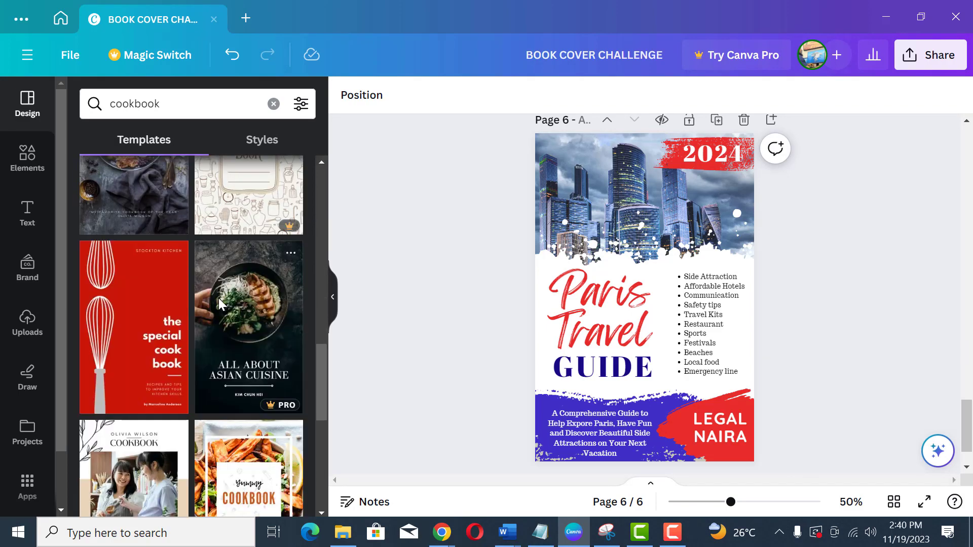
scroll(218, 298, "down", 6)
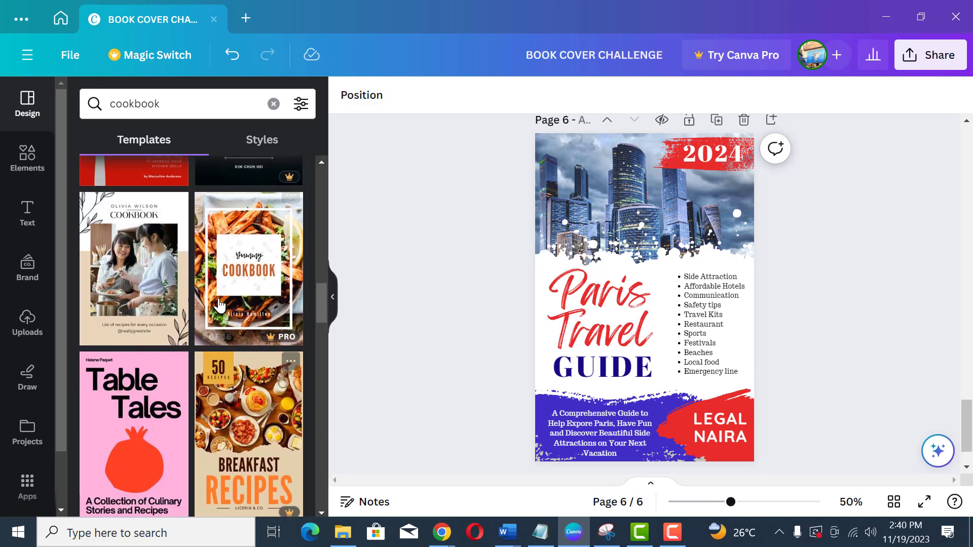
scroll(218, 311, "down", 5)
scroll(217, 319, "down", 5)
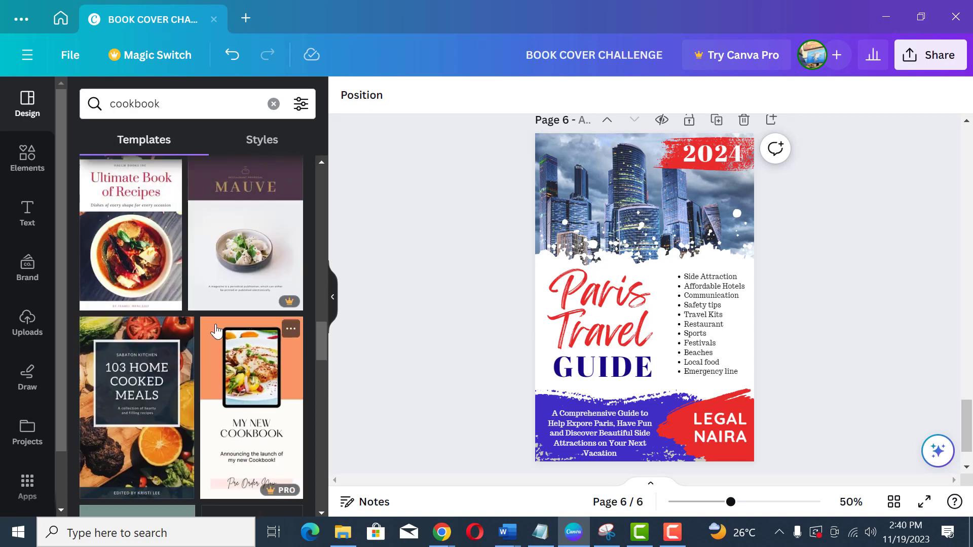
scroll(216, 331, "down", 6)
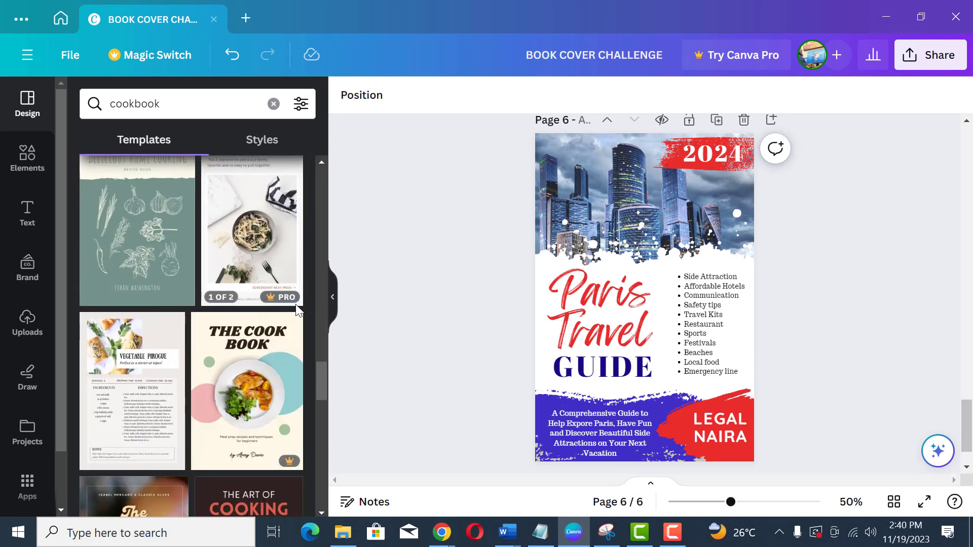
scroll(203, 334, "down", 5)
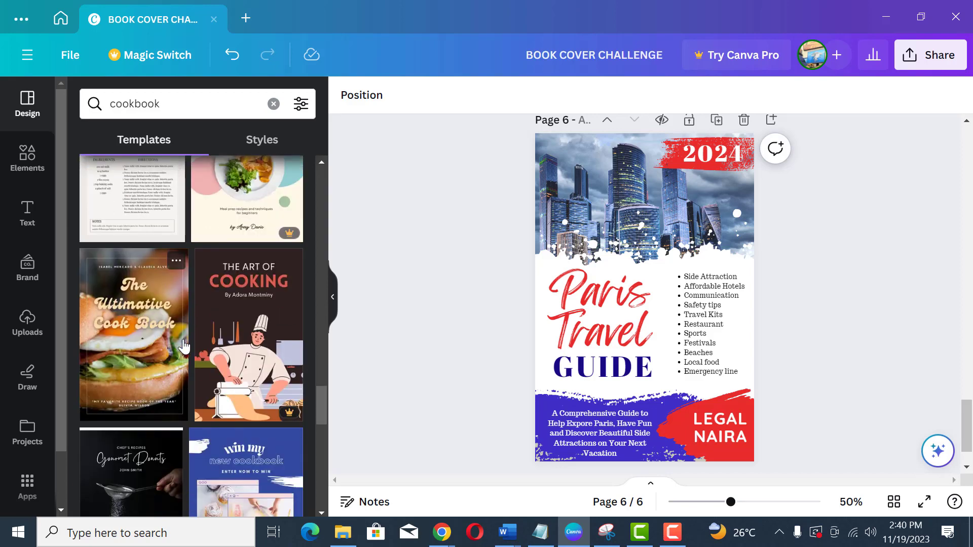
scroll(211, 374, "down", 3)
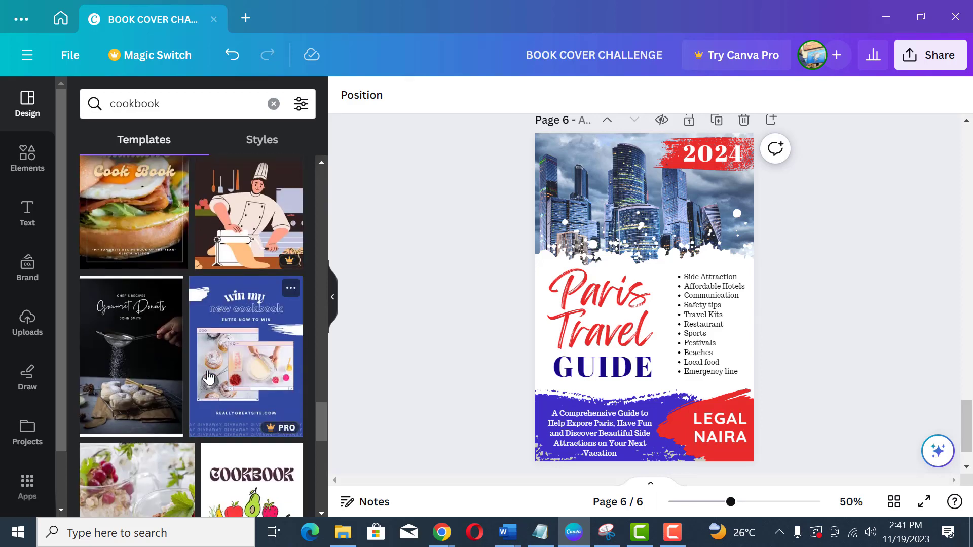
scroll(208, 378, "down", 3)
scroll(207, 378, "down", 2)
scroll(208, 377, "up", 6)
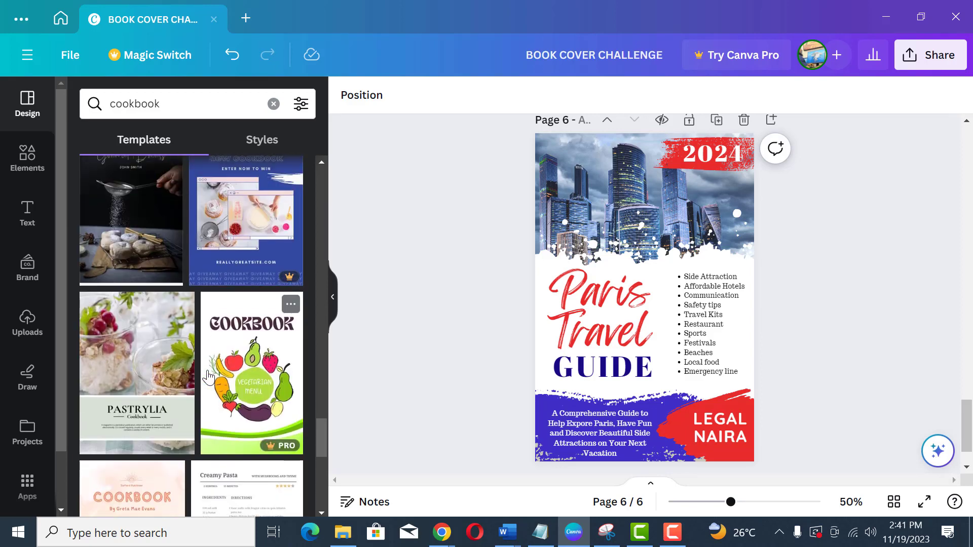
scroll(208, 377, "up", 2)
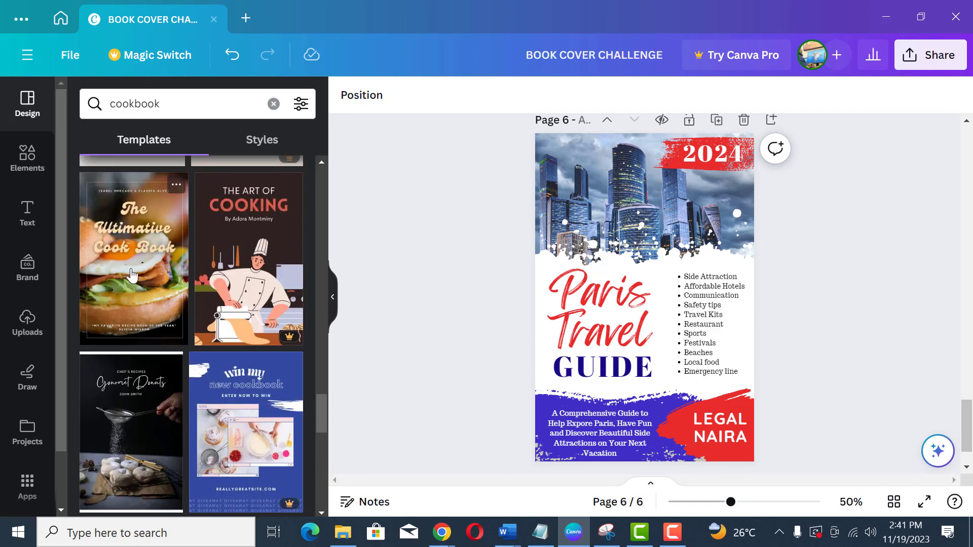
scroll(253, 340, "down", 10)
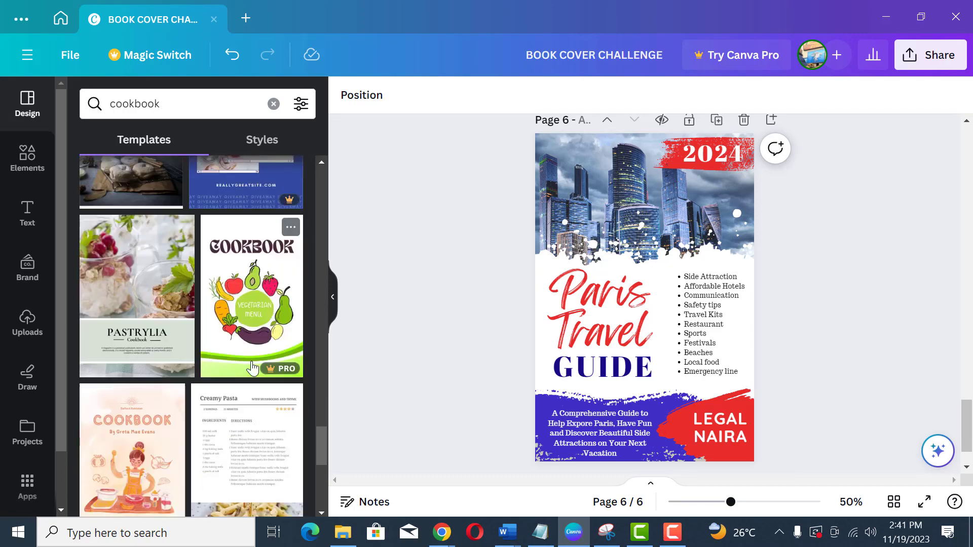
scroll(251, 367, "down", 10)
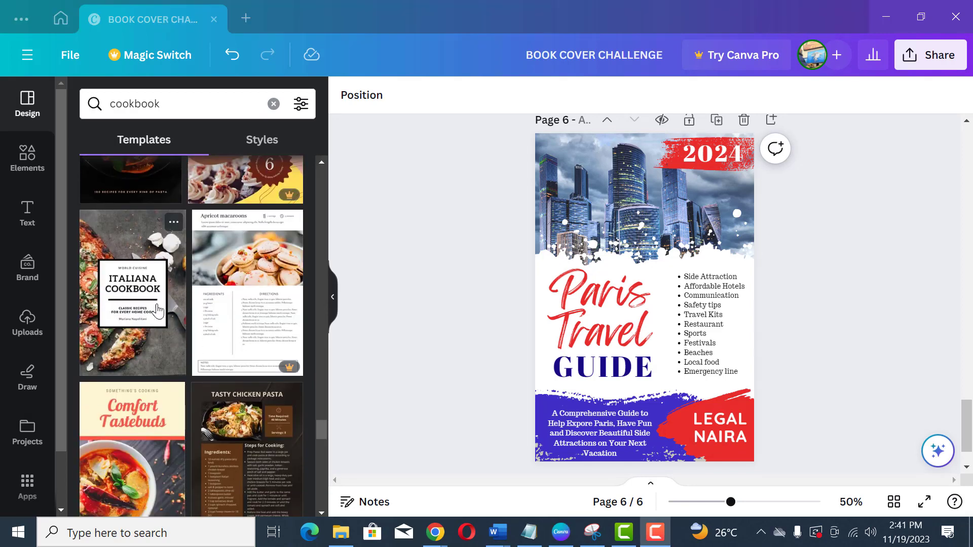
Add the Italiana Cookbook template, Black and White Minimalist Shape Cookbook Book Cover, to the design as a new page
left_click(154, 328)
left_click(154, 328)
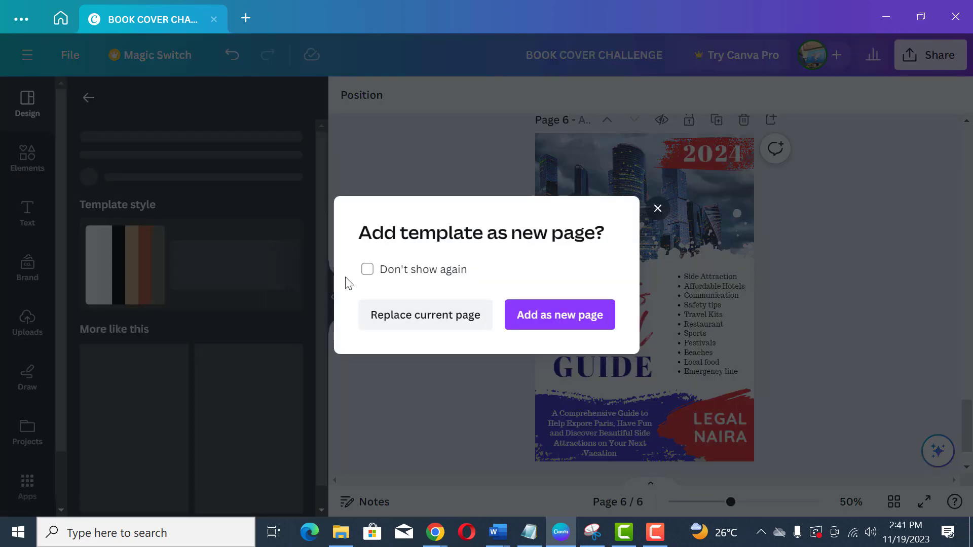
left_click(398, 272)
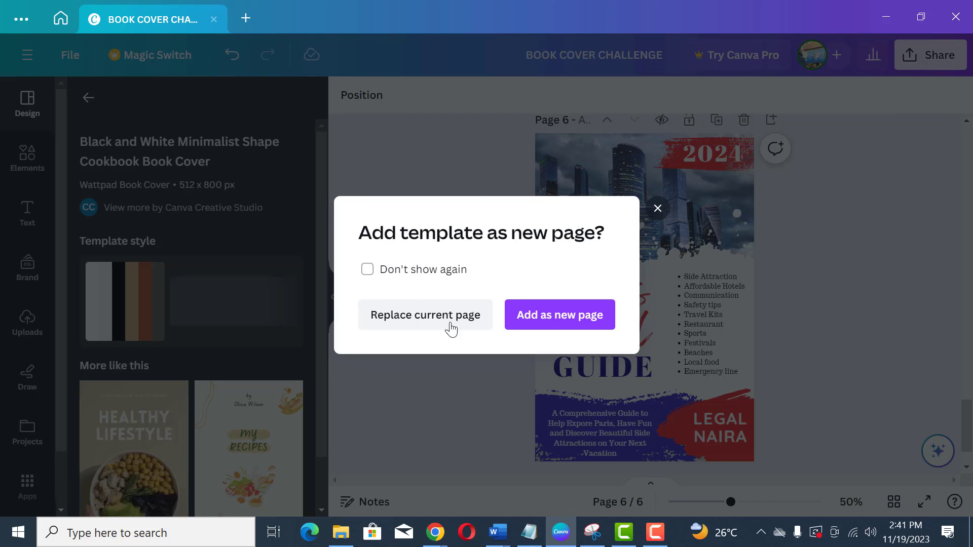
left_click(451, 319)
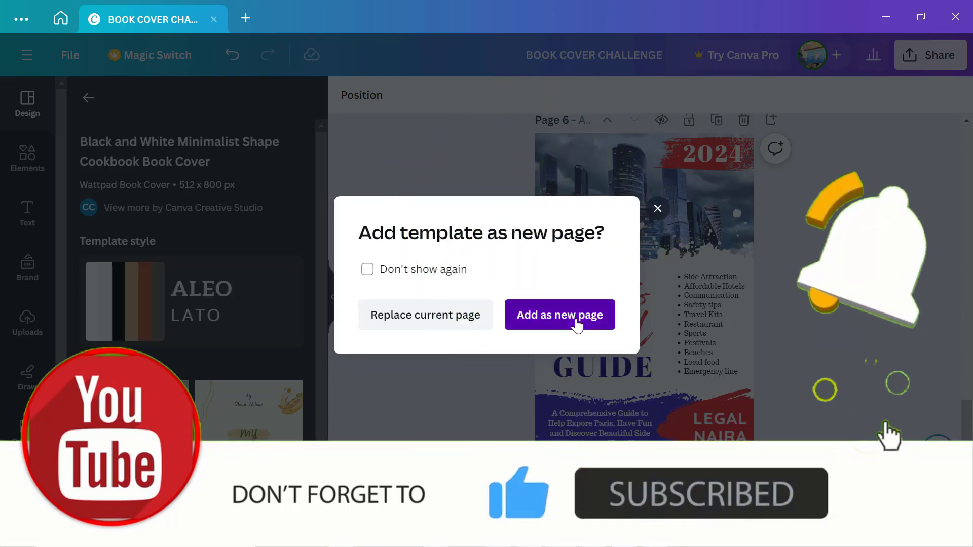
left_click(576, 324)
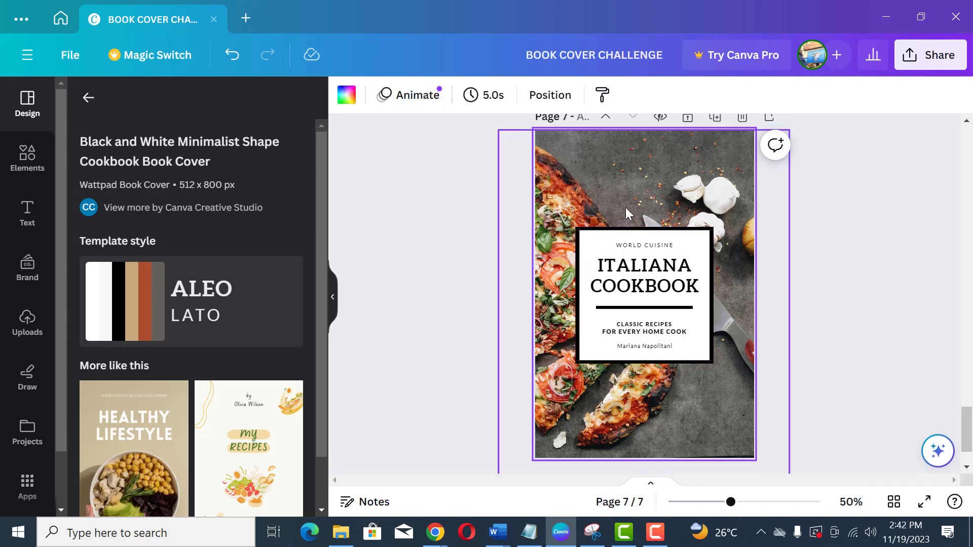
Remove the pizza background photo from its frame on the Italiana Cookbook page, keeping the empty frame
left_click(832, 259)
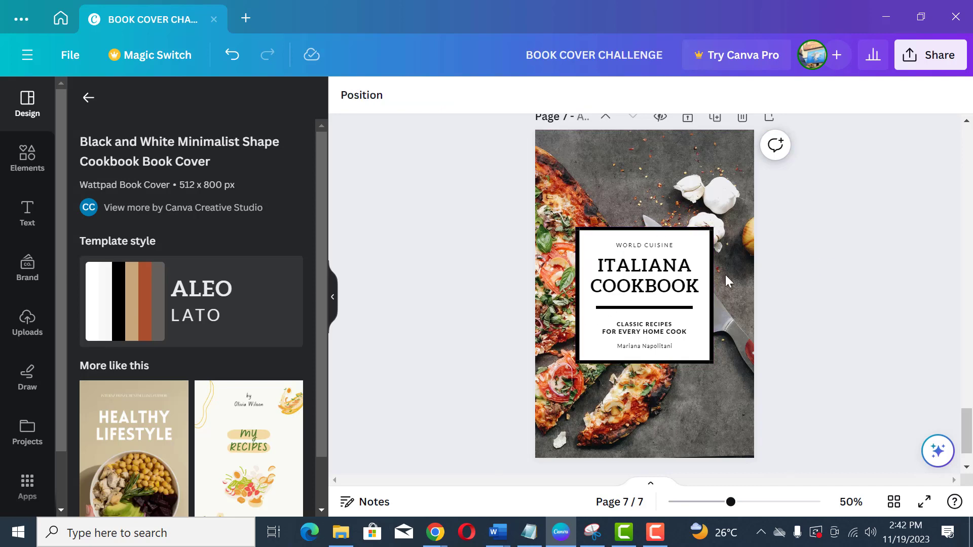
left_click(717, 179)
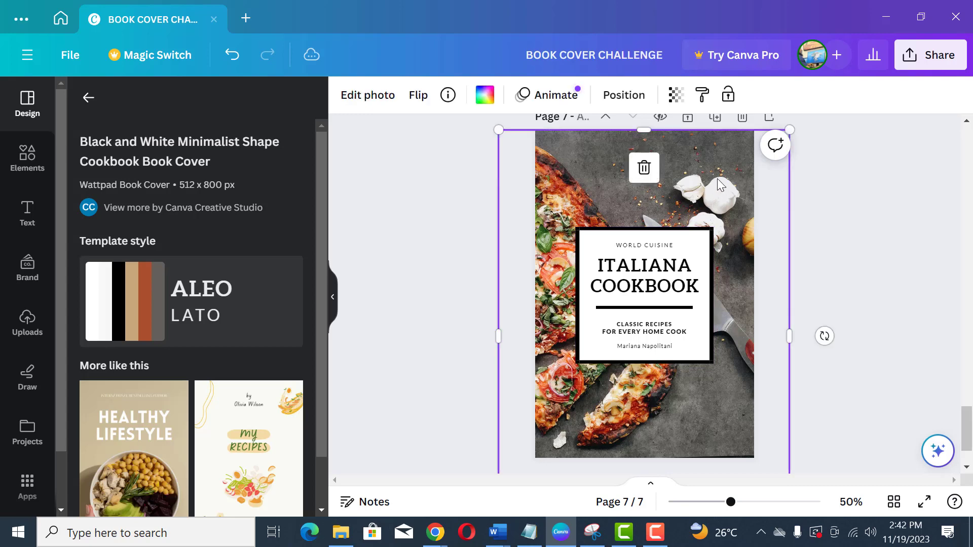
key("ctrl+z")
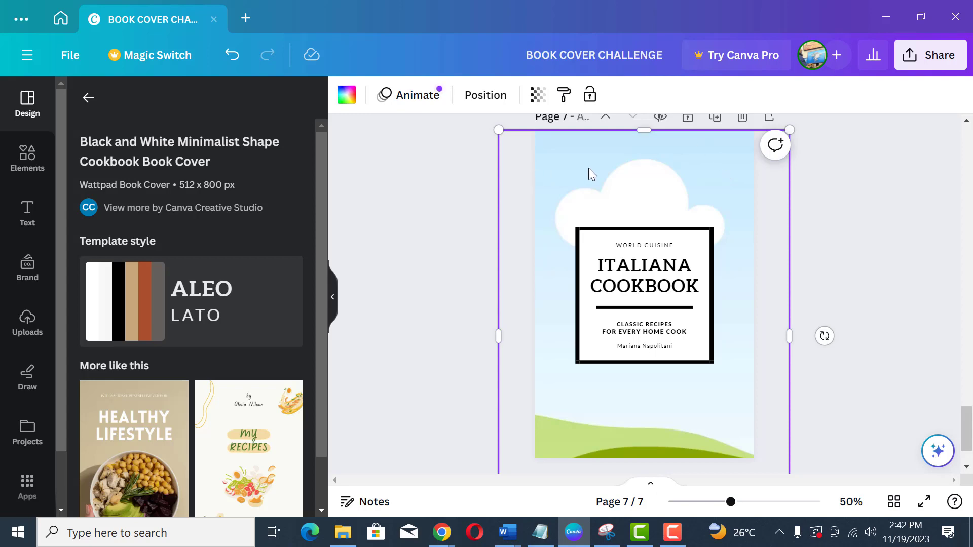
Switch to Pixabay in the Chrome browser and search its images for "italian dishes"
key("alt+Tab")
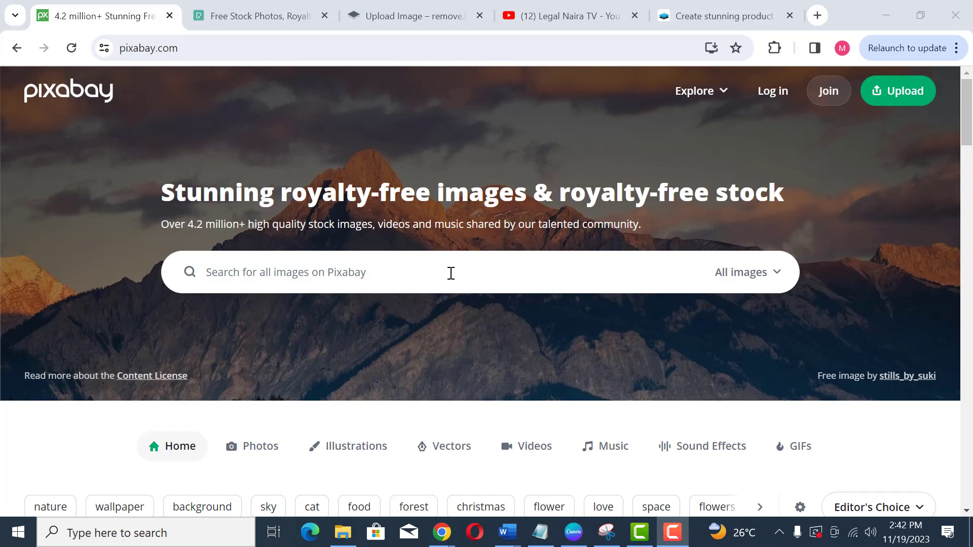
left_click(451, 273)
type("italia")
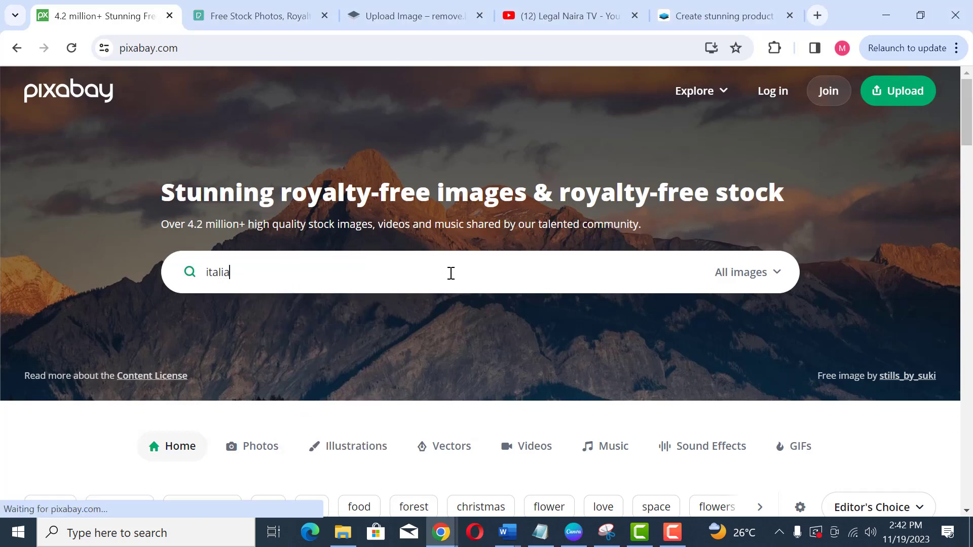
type("n dishes")
key("Return")
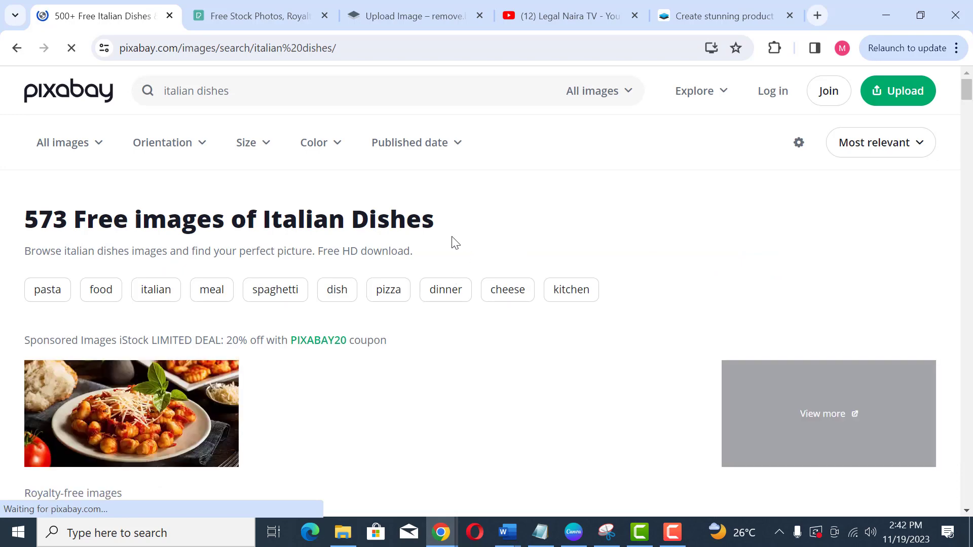
Look through the Italian dishes images for a food photo suitable as the cookbook cover background
scroll(355, 308, "down", 1)
scroll(333, 320, "up", 1)
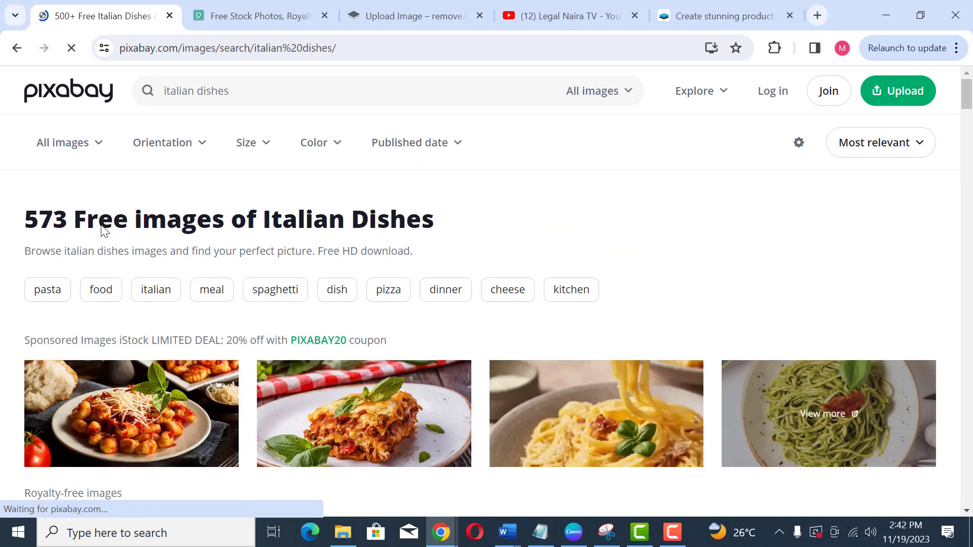
scroll(370, 295, "down", 2)
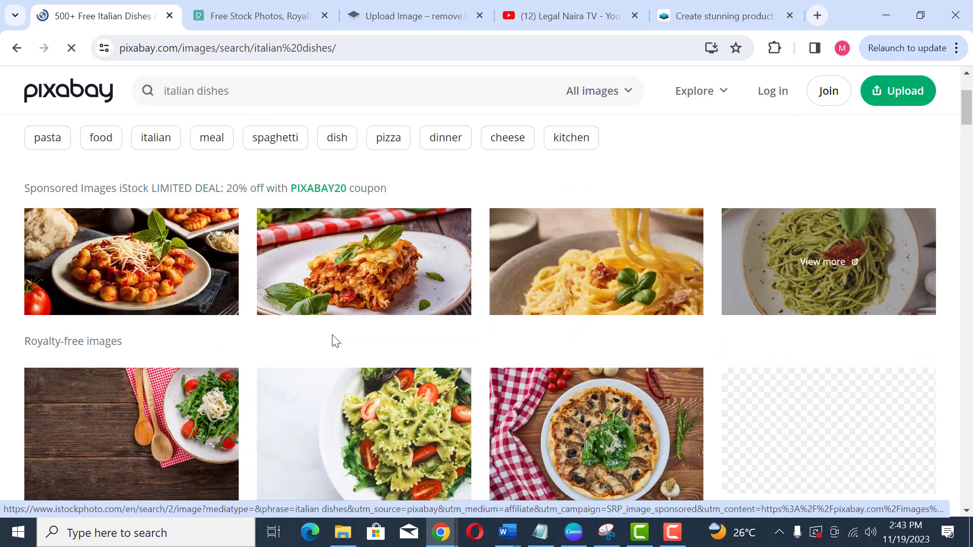
scroll(336, 337, "down", 2)
scroll(431, 331, "down", 2)
scroll(429, 329, "up", 2)
scroll(430, 329, "down", 6)
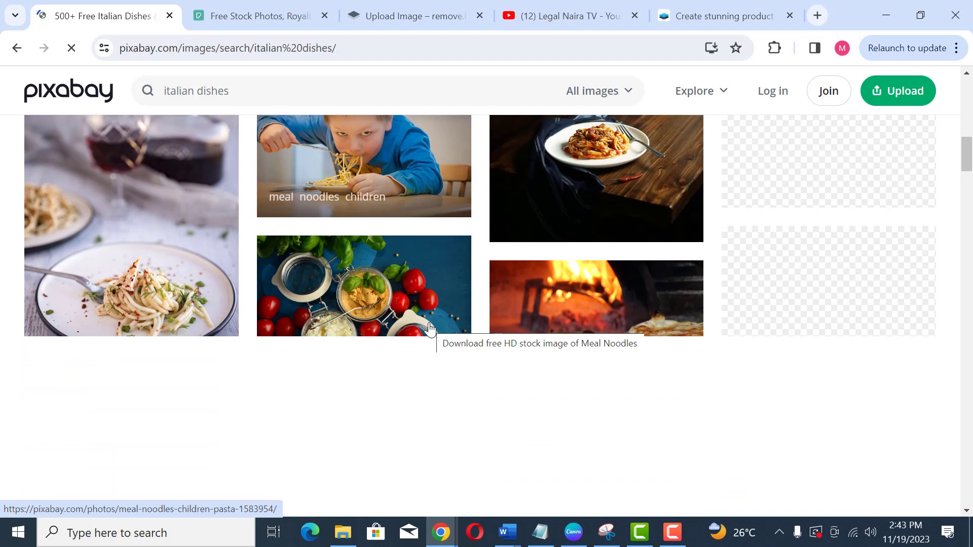
scroll(433, 324, "down", 3)
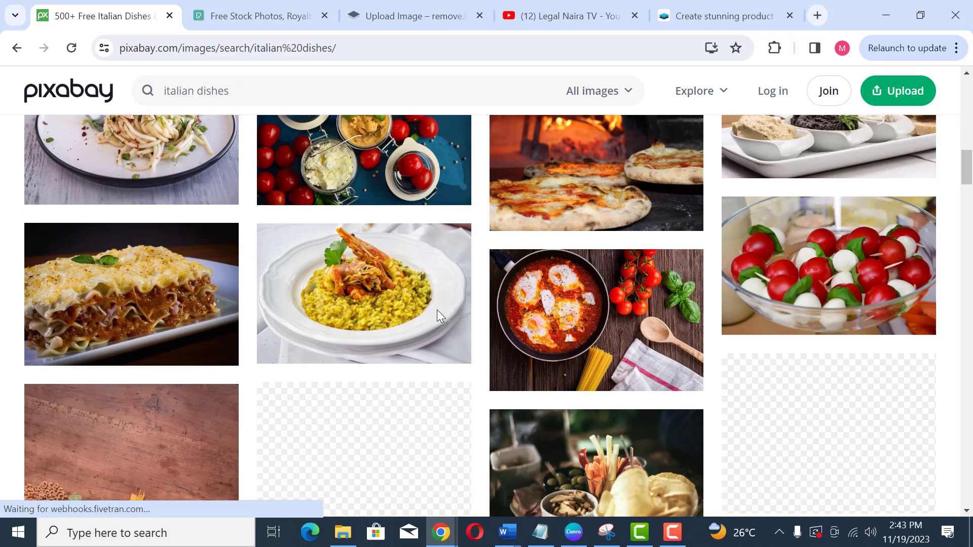
scroll(436, 312, "down", 7)
scroll(437, 310, "up", 3)
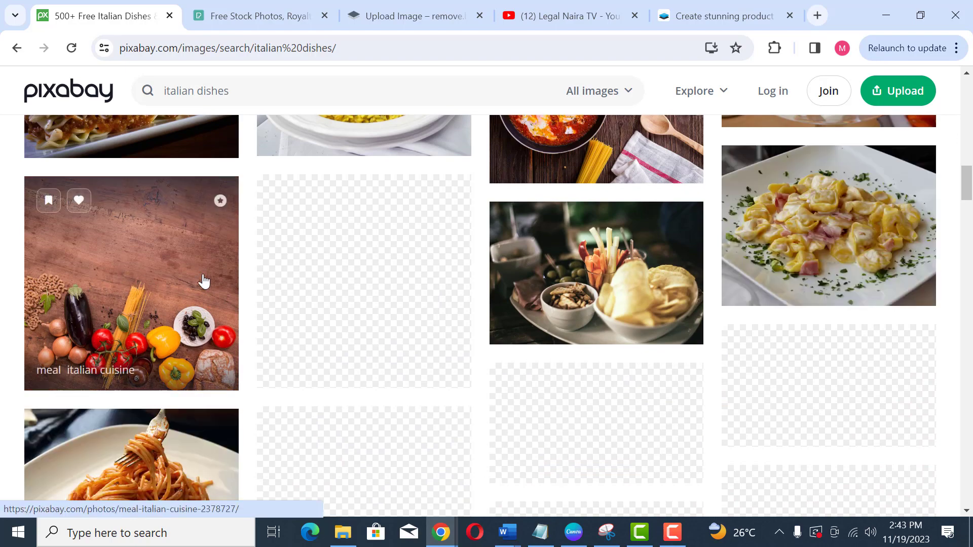
scroll(439, 326, "down", 1)
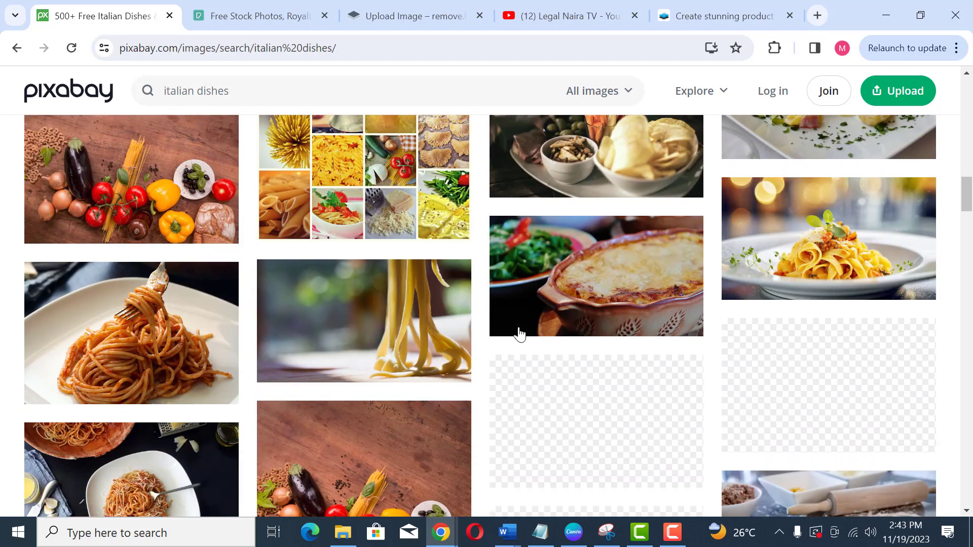
scroll(413, 301, "up", 2)
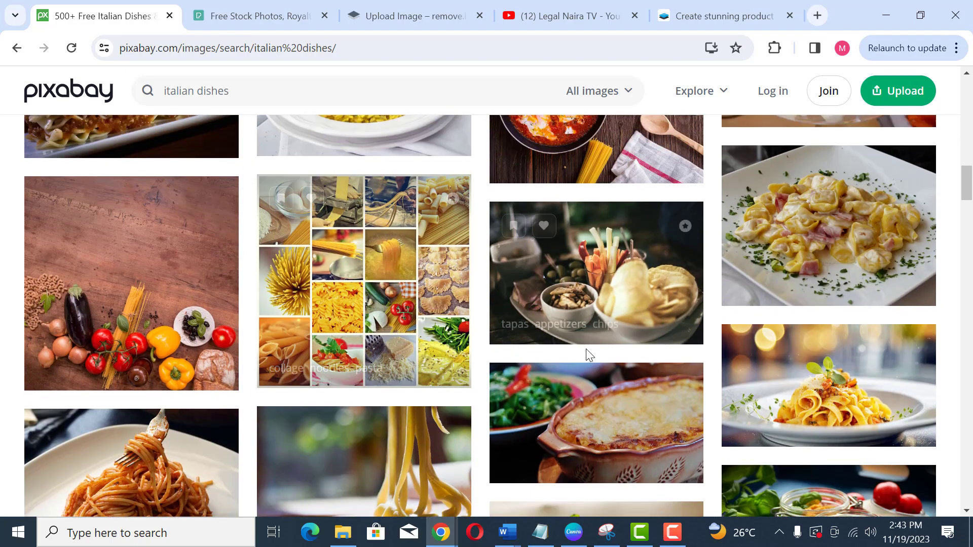
scroll(587, 354, "down", 7)
scroll(587, 354, "down", 3)
scroll(587, 358, "down", 3)
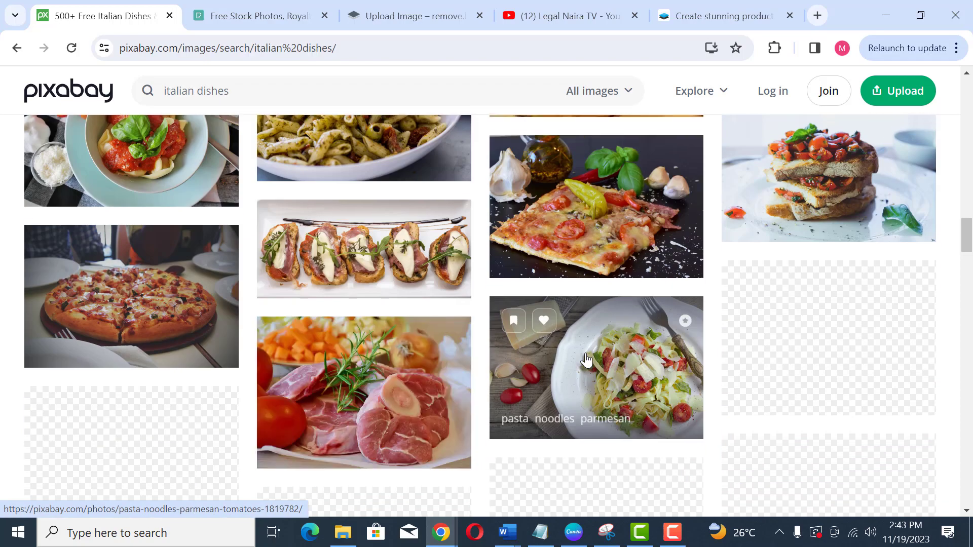
scroll(586, 357, "up", 2)
scroll(587, 355, "down", 1)
scroll(585, 353, "down", 10)
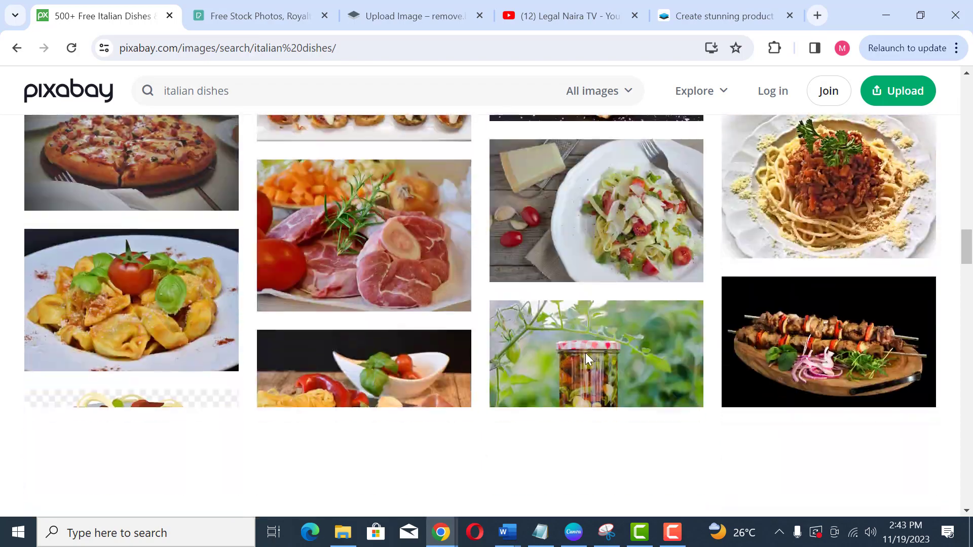
scroll(586, 358, "up", 4)
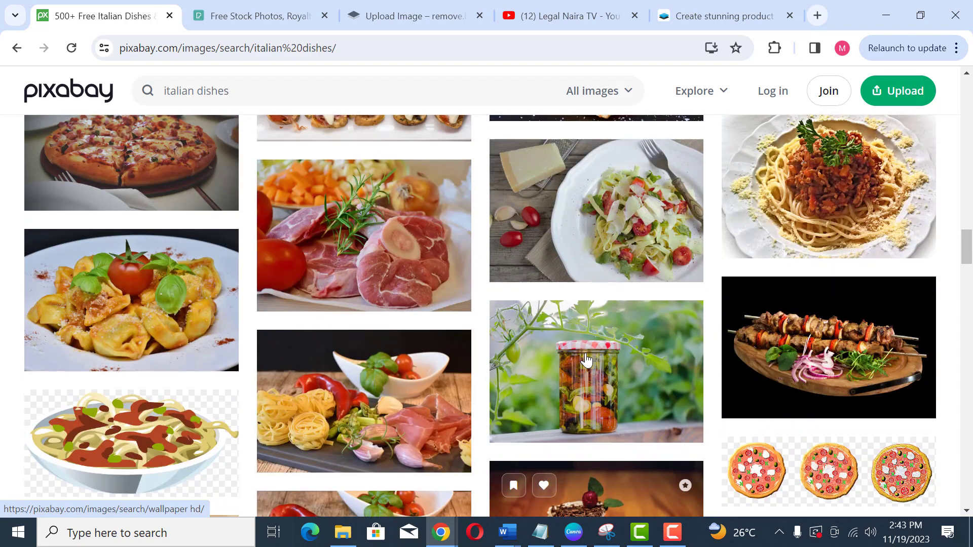
scroll(587, 358, "up", 6)
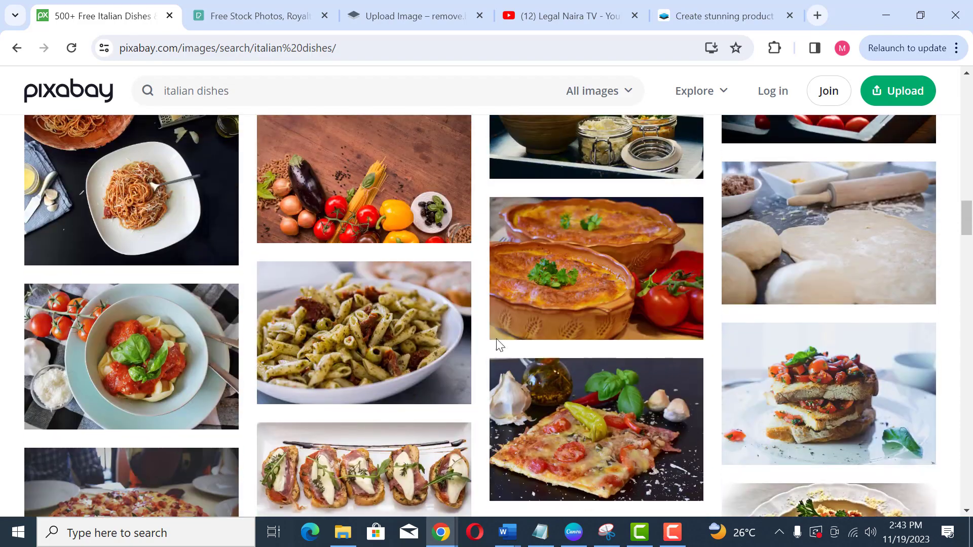
Open the photo of tortellini with tomato sauce and basil, copy the image and switch back to Canva
left_click(147, 363)
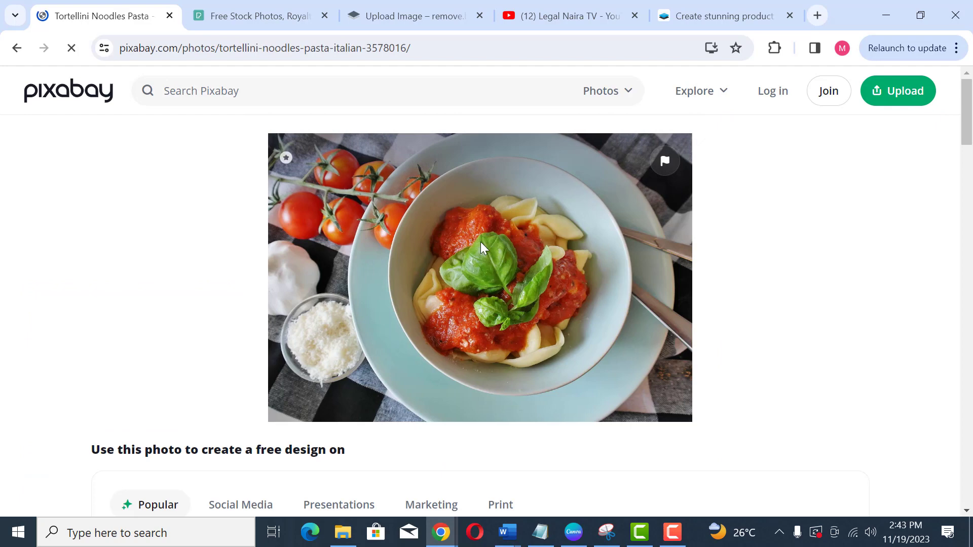
right_click(481, 243)
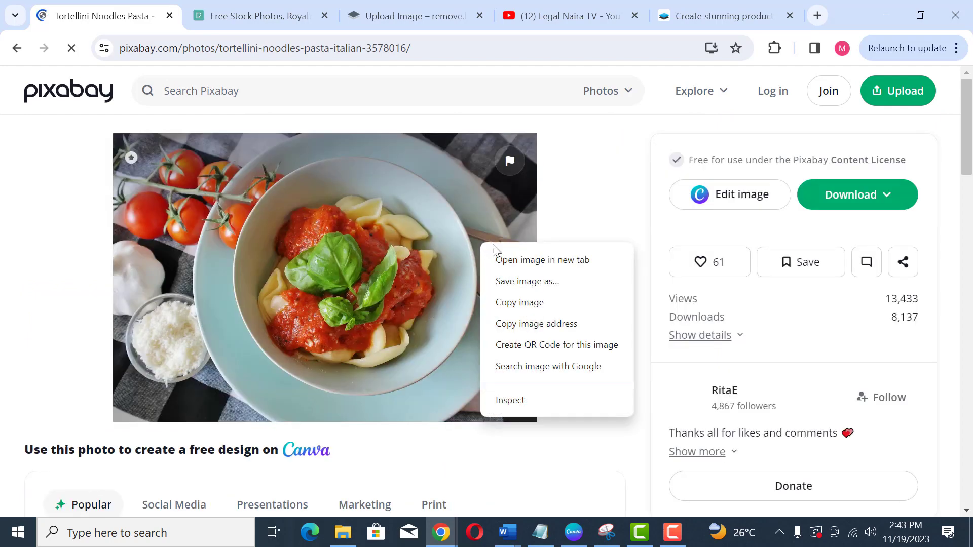
left_click(522, 303)
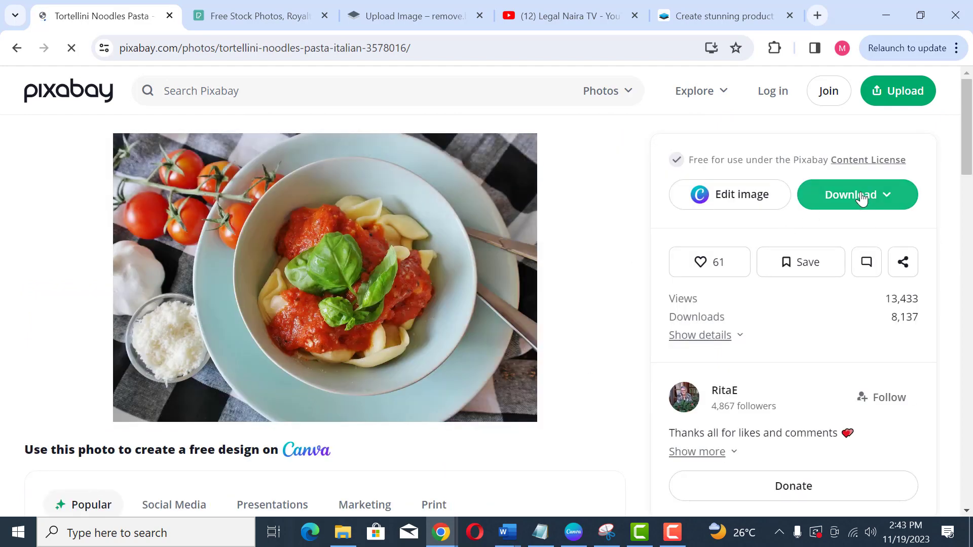
left_click(576, 541)
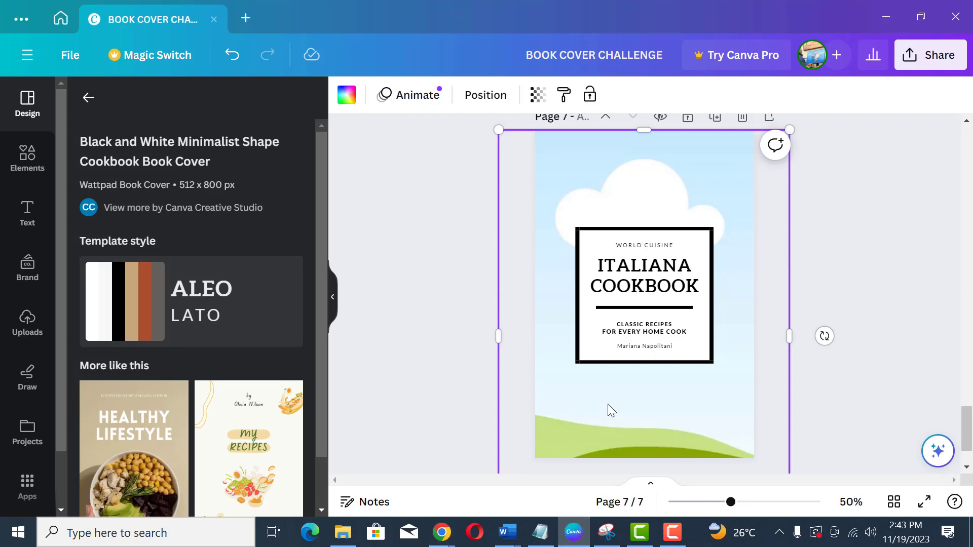
Paste the copied tortellini photo on page 7, rotate it 90° and fill the cover's empty background frame with it
key("ctrl+v")
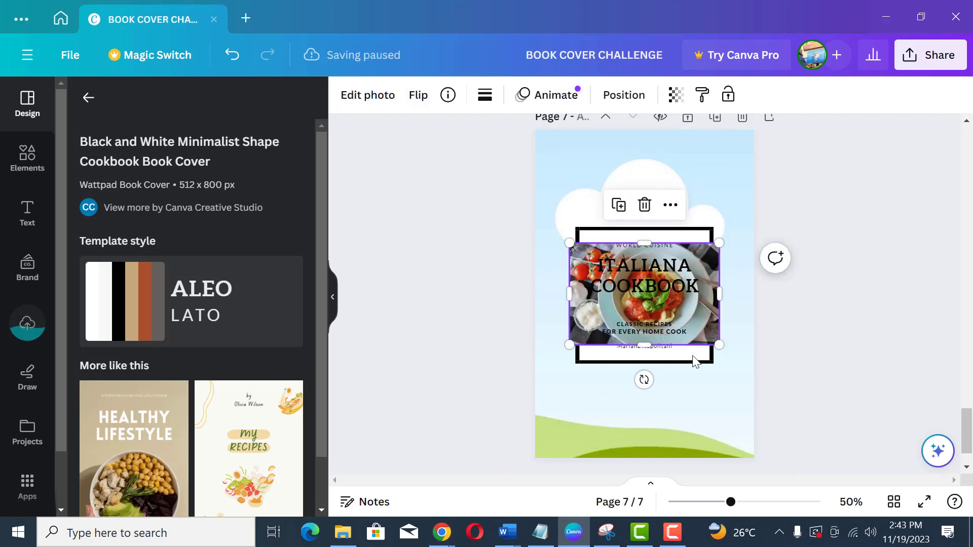
left_click_drag(669, 330, 664, 370)
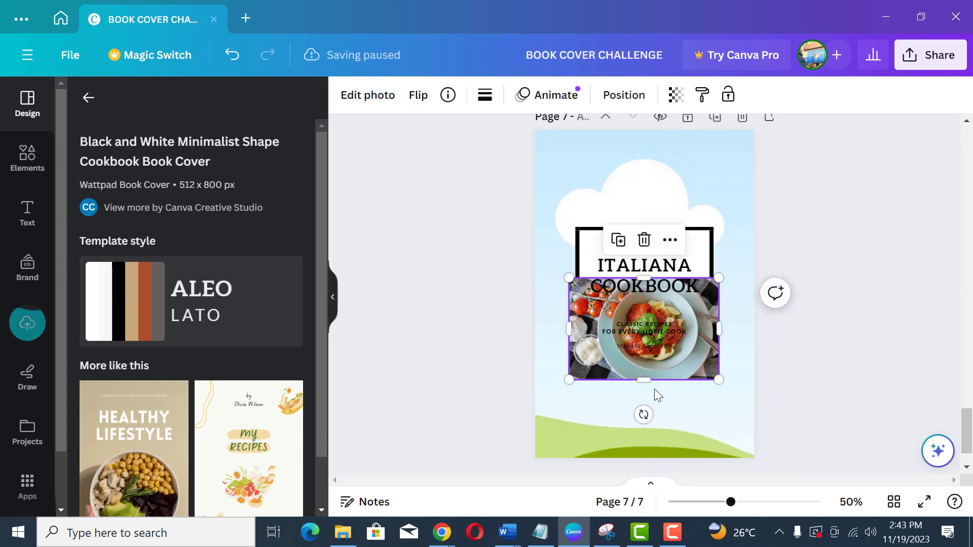
left_click_drag(643, 415, 603, 333)
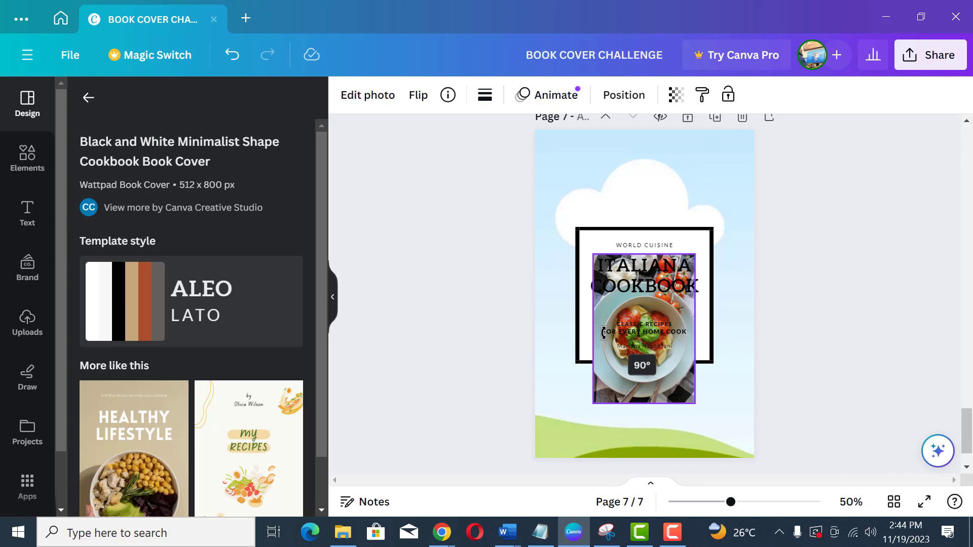
left_click_drag(603, 332, 567, 256)
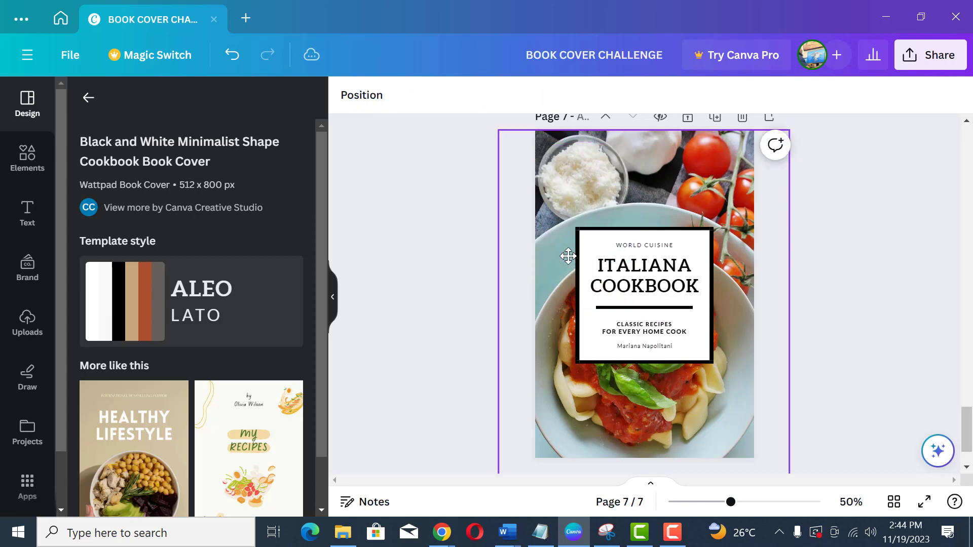
Enlarge the black-bordered white title box and shift it upward, and delete the WORLD CUISINE line
left_click(698, 238)
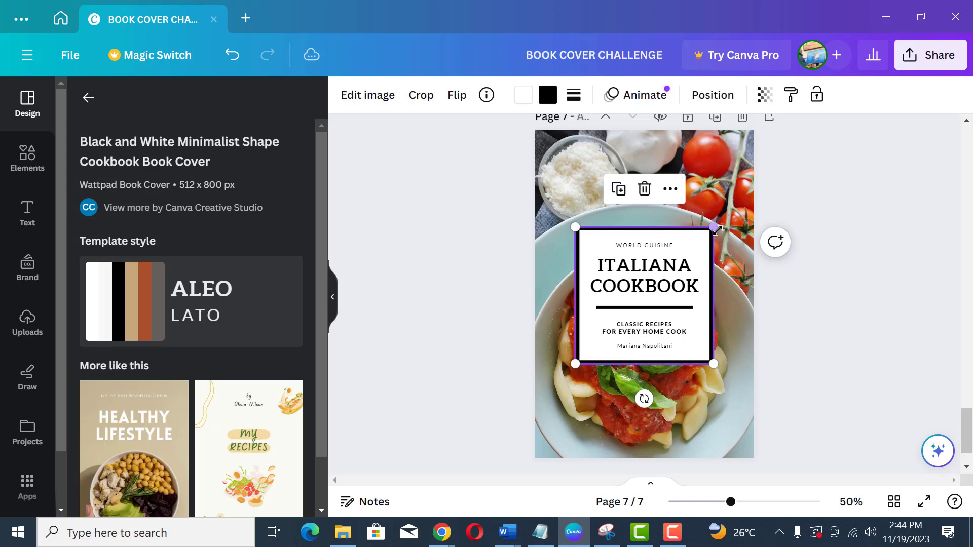
left_click_drag(713, 229, 744, 189)
left_click_drag(706, 267, 695, 245)
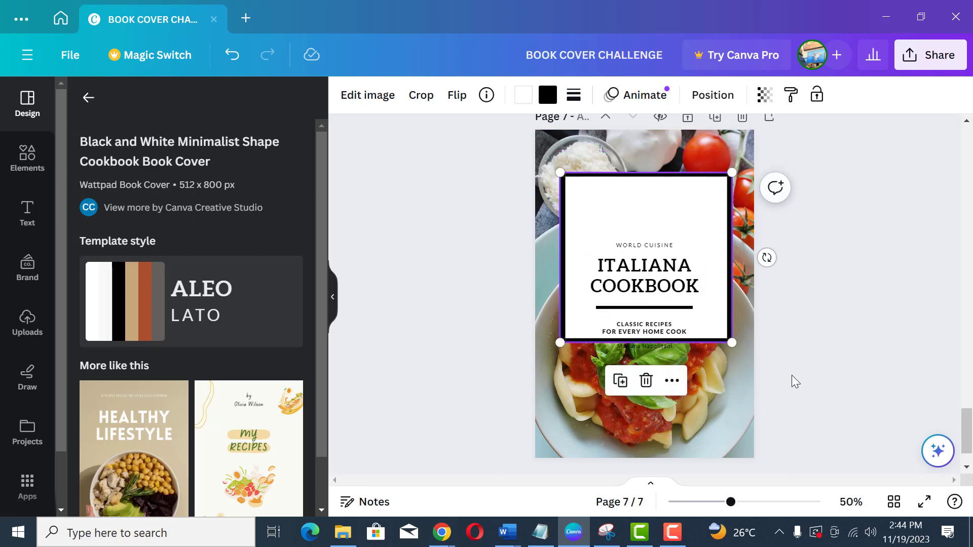
left_click(663, 247)
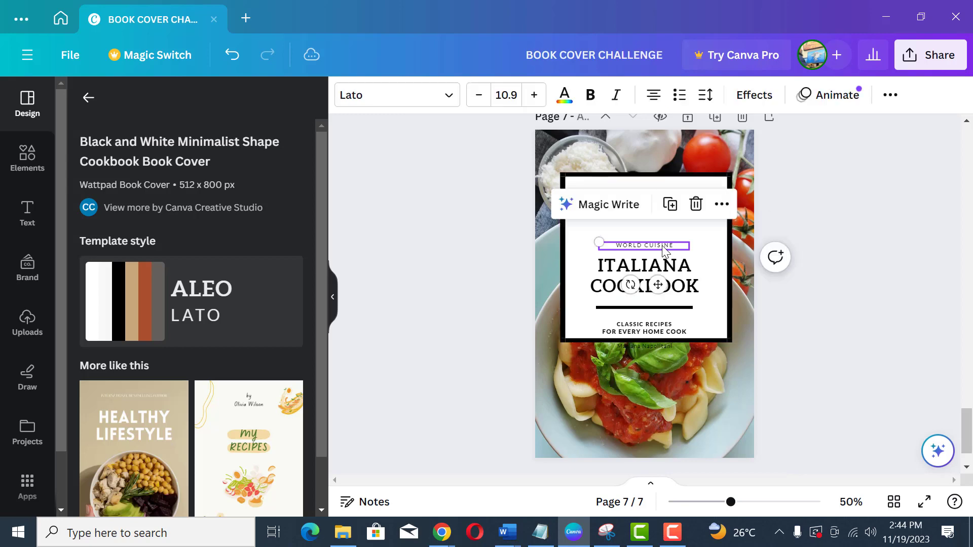
key("Delete")
Insert the line RECIPES between ITALIANA and COOKBOOK in the title text
double_click(678, 283)
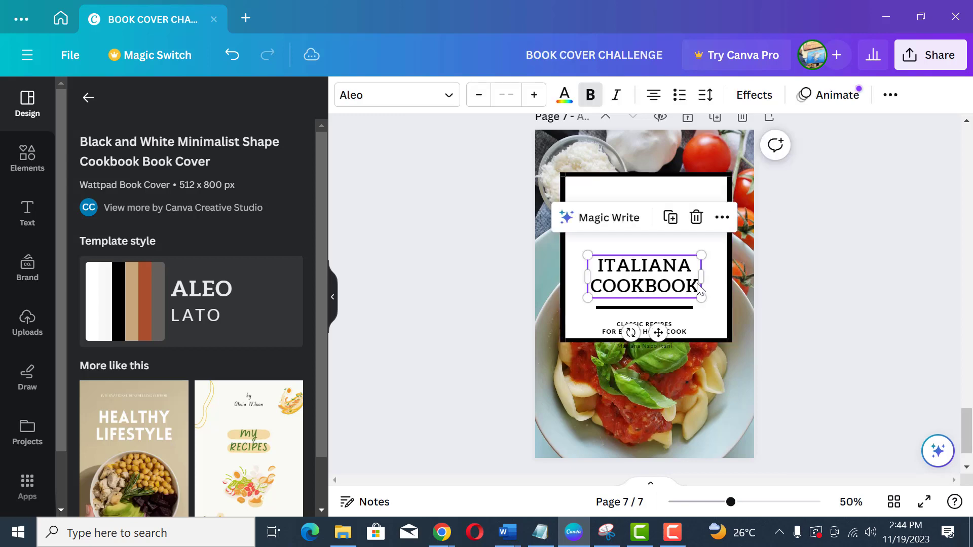
left_click(690, 285)
left_click(693, 269)
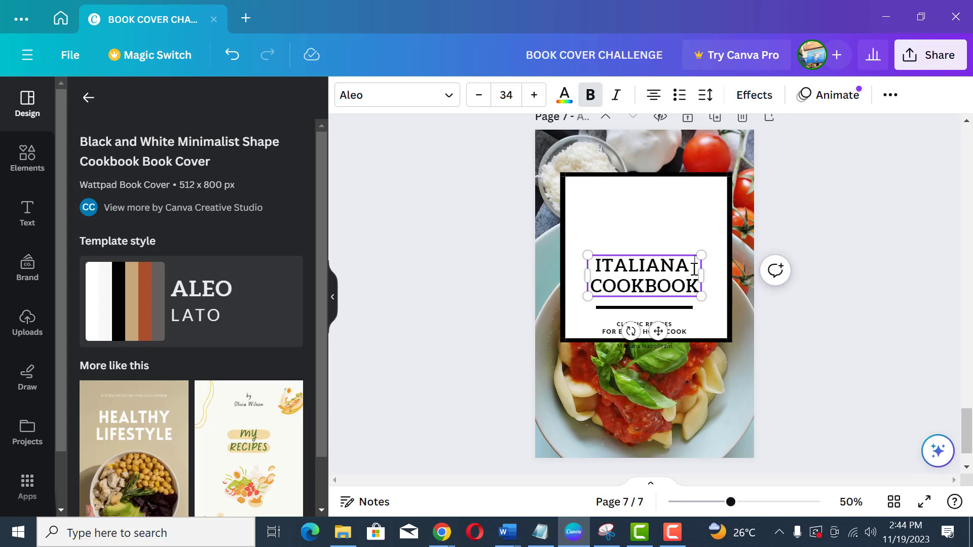
key("Return")
type("RECIPES")
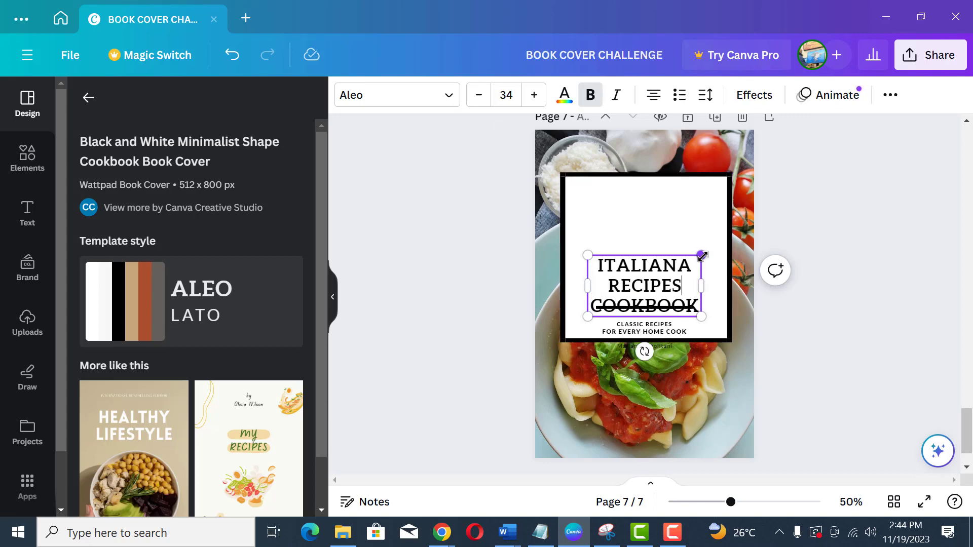
Enlarge the three-line title and move it into the upper part of the white box
left_click_drag(702, 255, 720, 244)
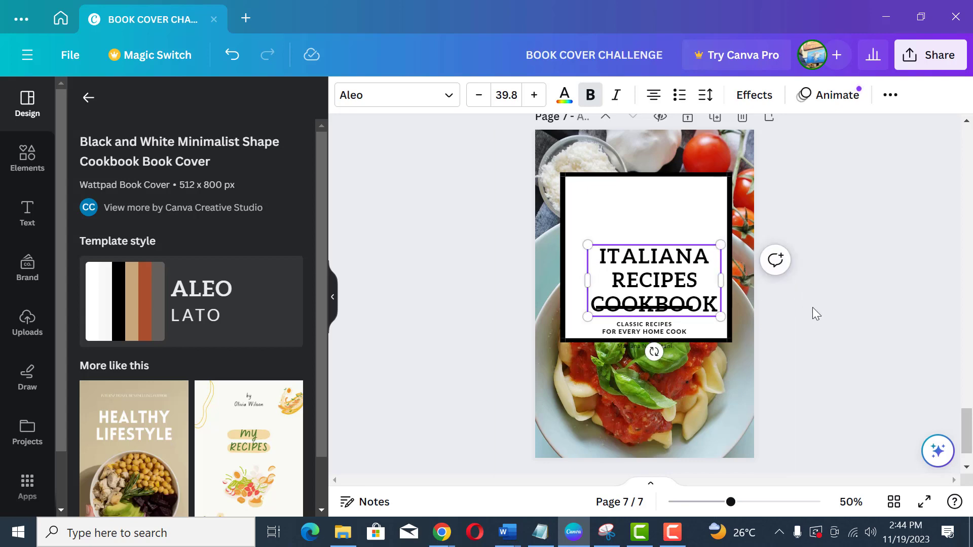
left_click(658, 281)
left_click_drag(658, 281, 644, 226)
left_click_drag(702, 257, 716, 277)
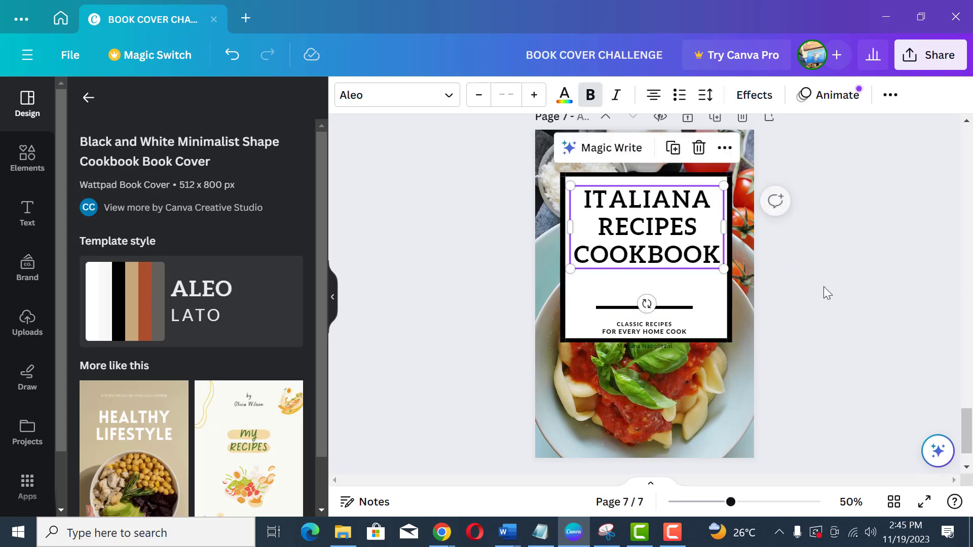
Move the divider line up beneath the title and make the subtitle a larger DELICIOUS AND TASTY MEALS TO SATISFY YOUR CRAVINGS
left_click(672, 317)
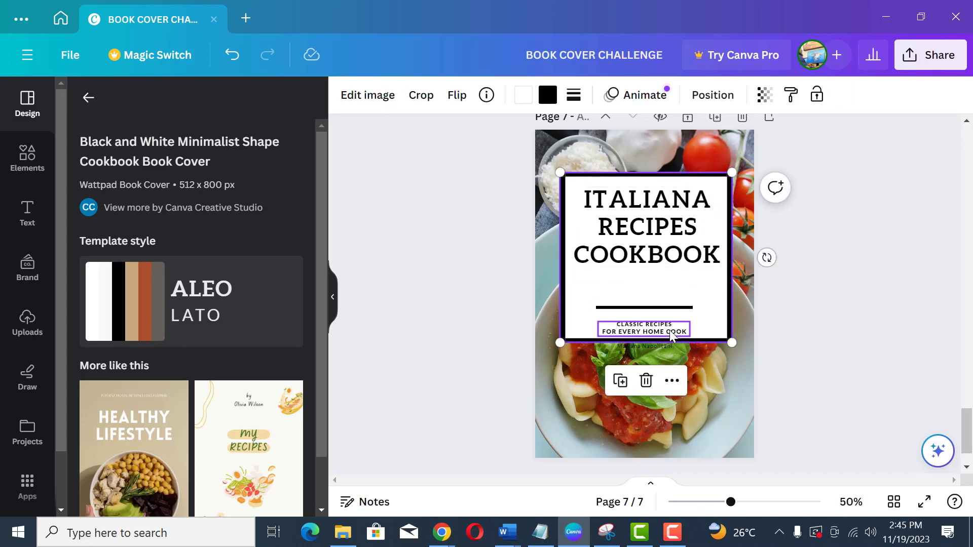
left_click(662, 308)
left_click_drag(658, 343, 654, 310)
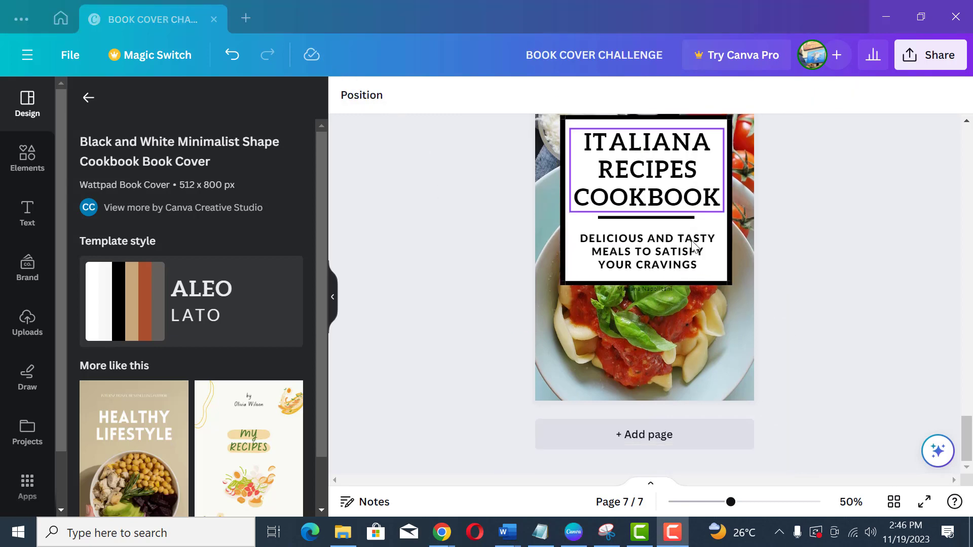
Clear the splash search in the elements and add a red rectangle at the subtitle in the title box
scroll(694, 247, "up", 2)
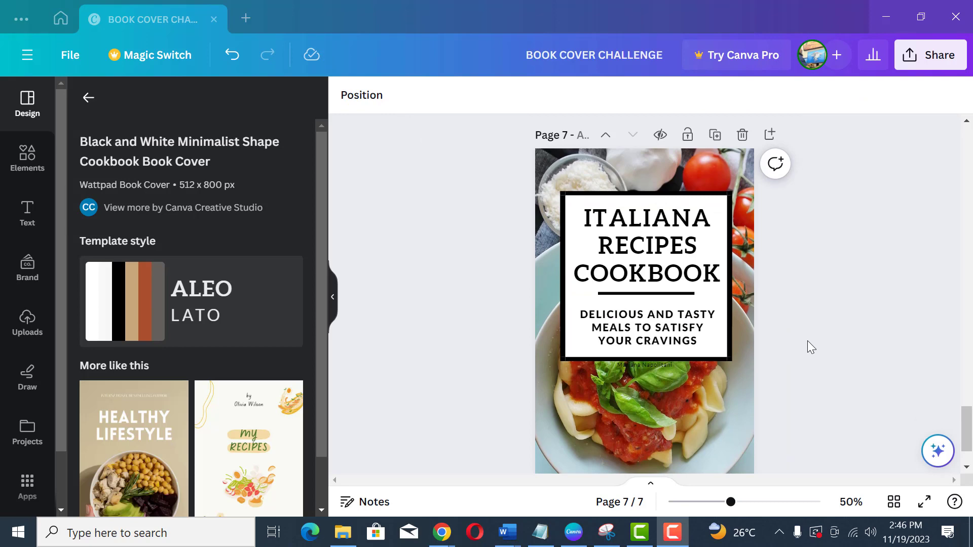
left_click(33, 167)
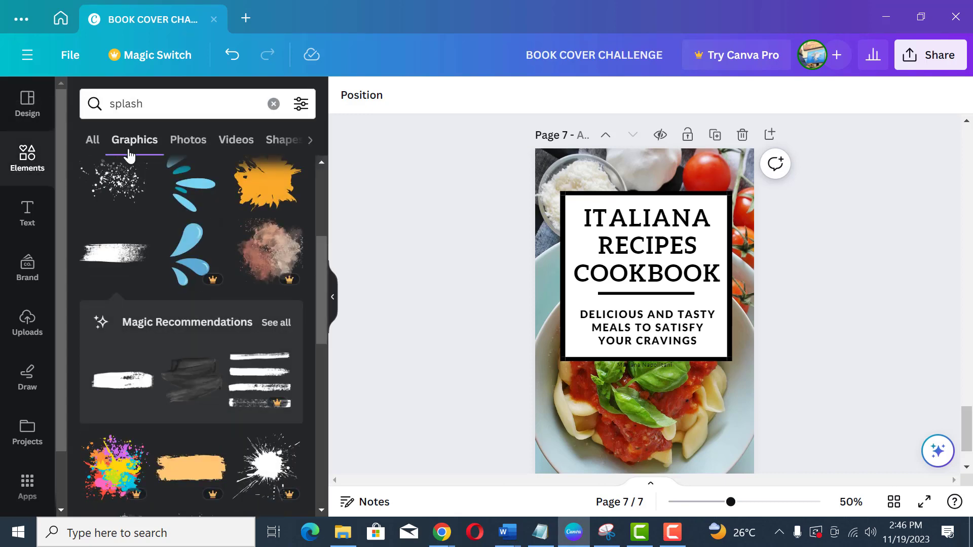
left_click(92, 142)
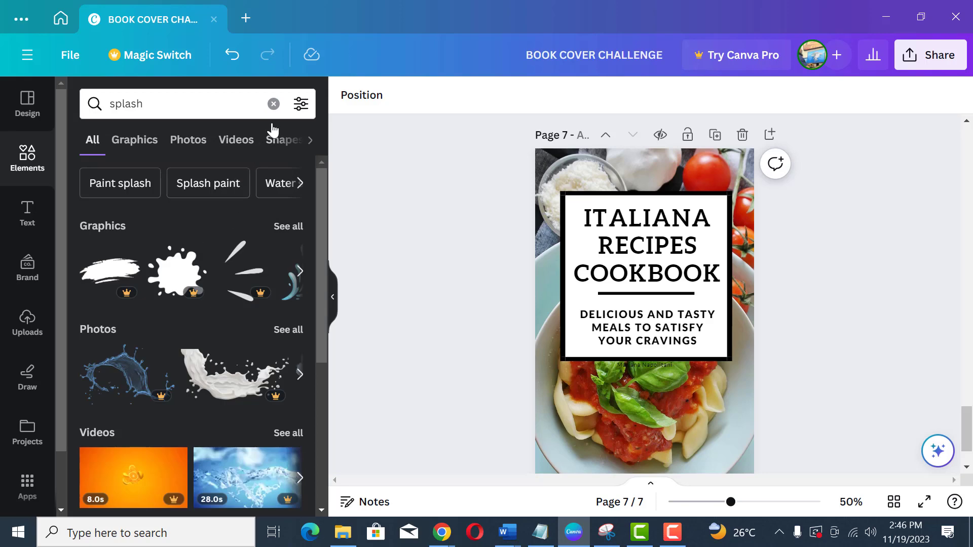
left_click(273, 103)
key("r")
left_click_drag(643, 282, 642, 303)
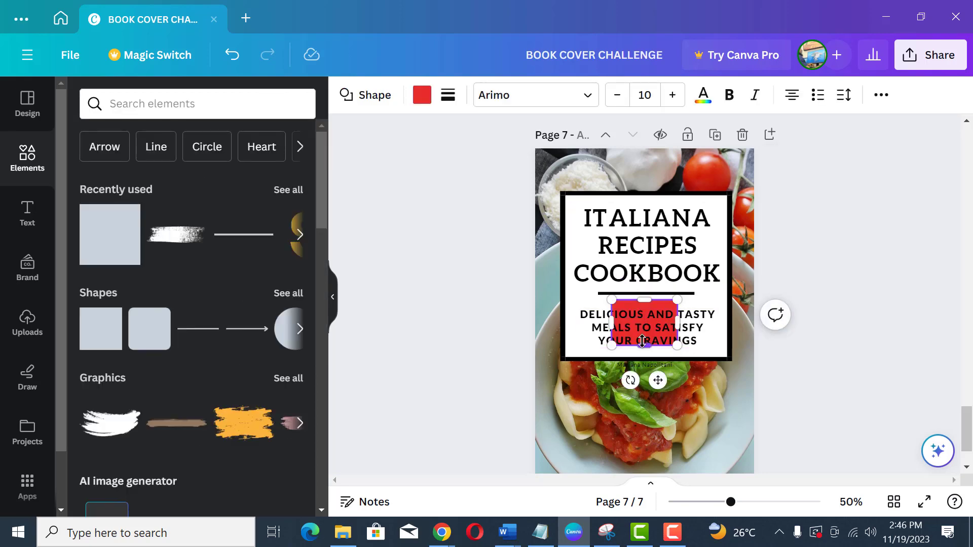
Stretch the red rectangle across the full inner width of the title box behind the subtitle and recolour the subtitle white
left_click_drag(645, 345, 643, 347)
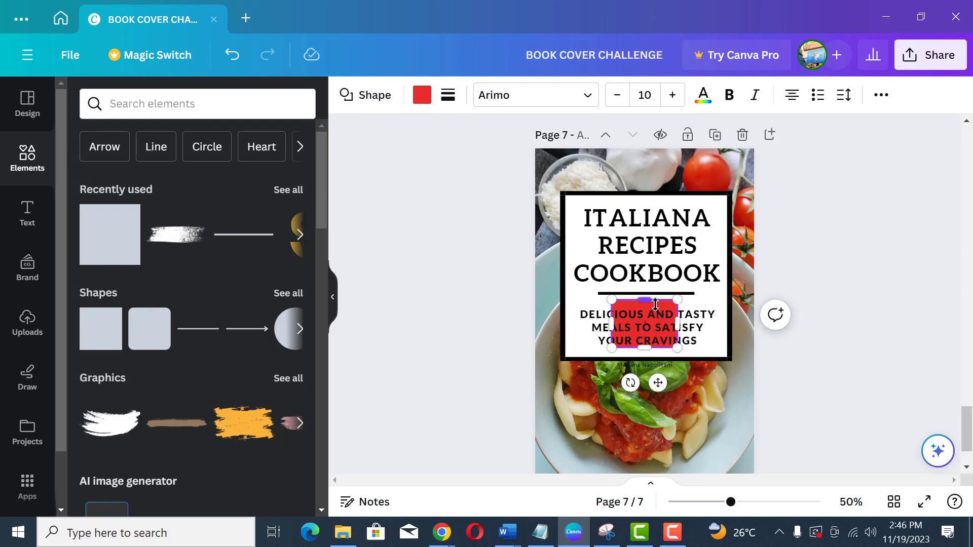
left_click_drag(656, 306, 657, 310)
left_click_drag(611, 329, 565, 328)
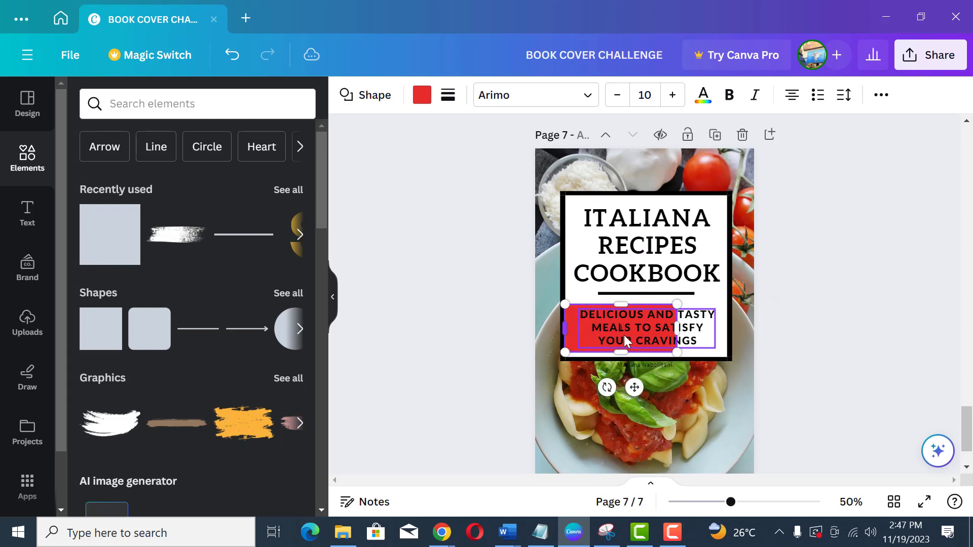
left_click_drag(677, 329, 726, 330)
left_click(652, 333)
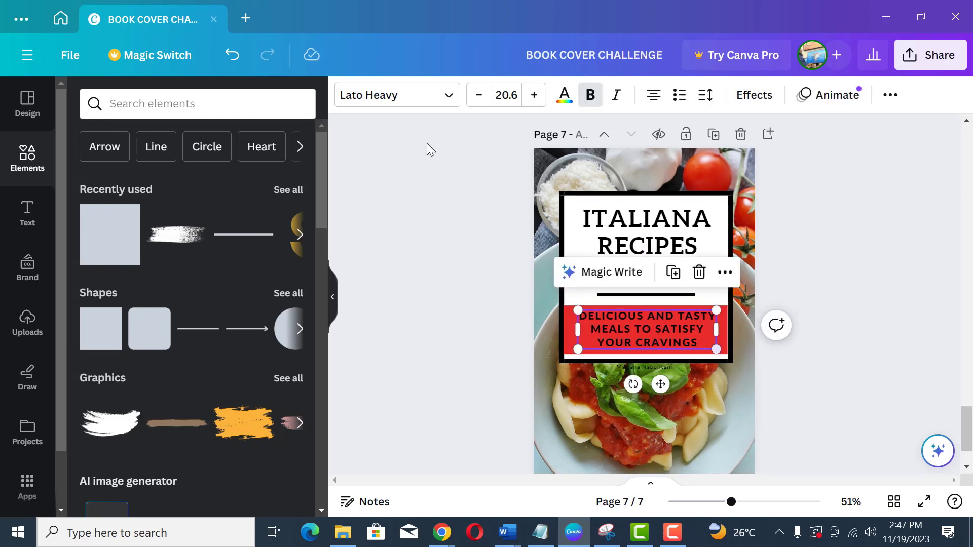
left_click(756, 338)
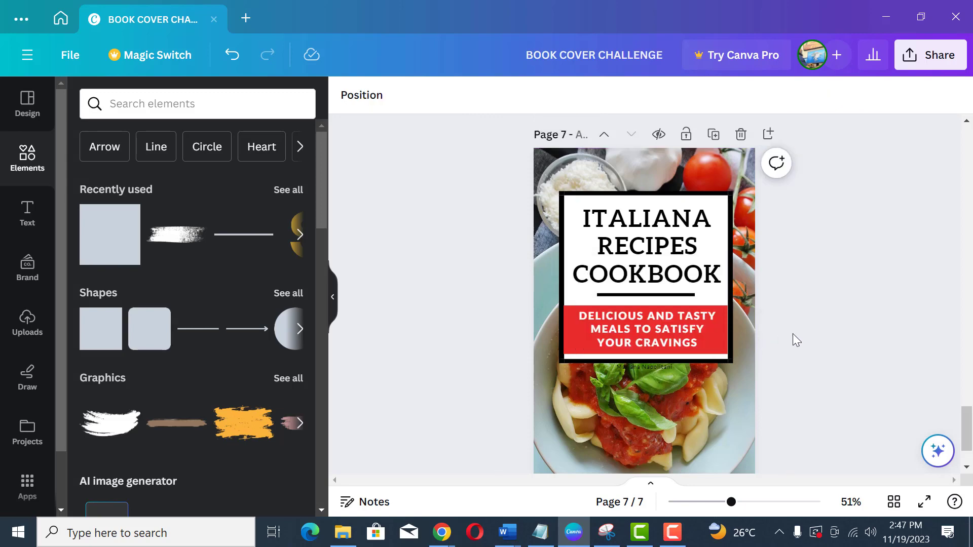
Move the author name below the title box and replace it with LEGAL NAIRA
scroll(793, 336, "down", 2)
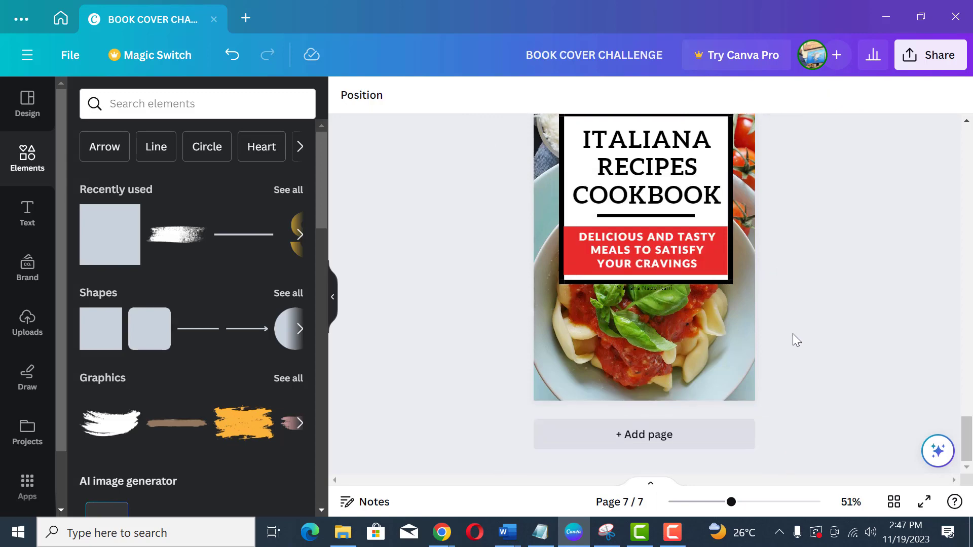
left_click(649, 288)
left_click_drag(657, 327, 659, 348)
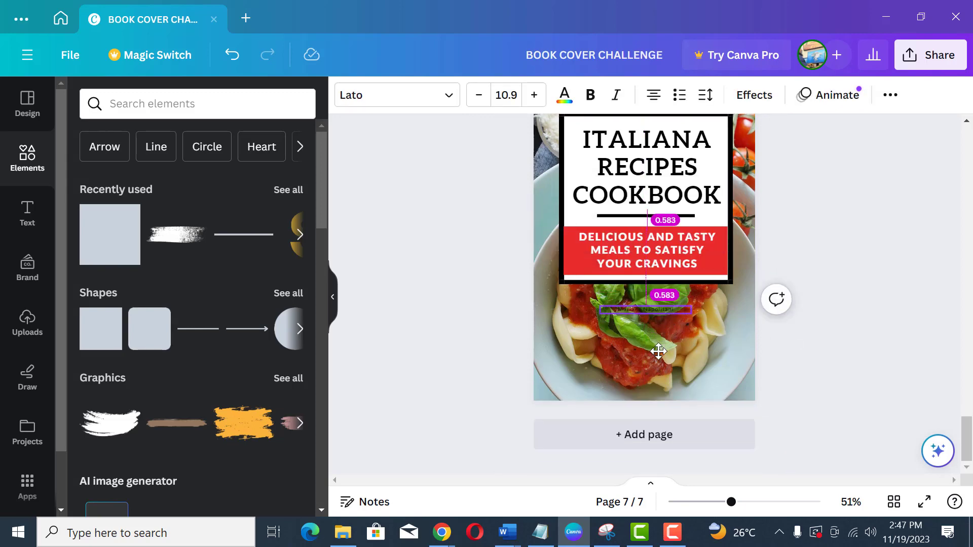
double_click(674, 311)
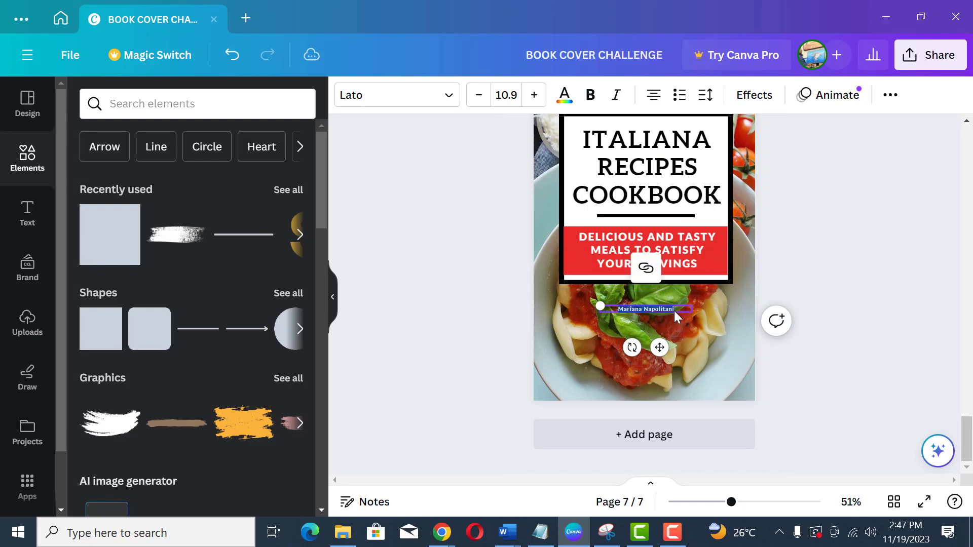
key("BackSpace")
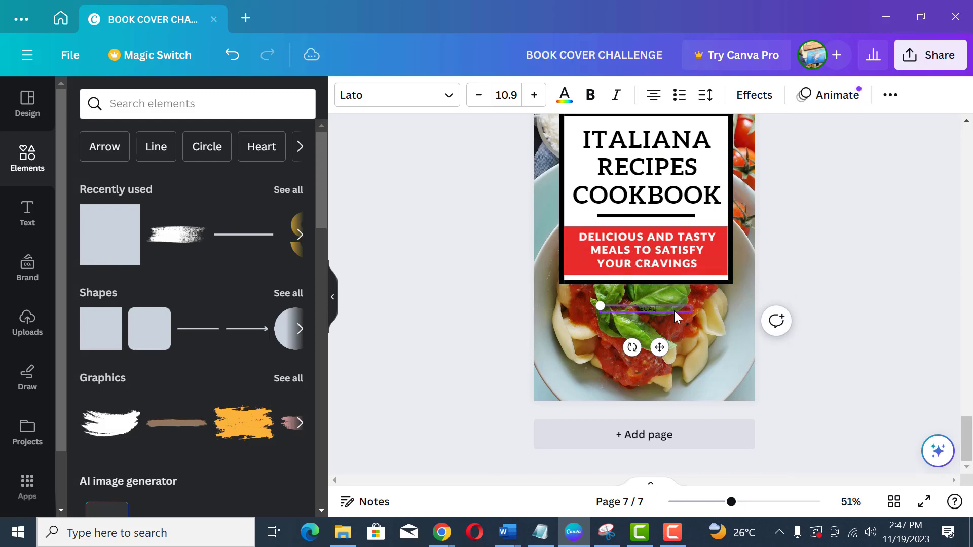
type("LEGAL NAIRA")
Enlarge the author name to a font size of about 18.8 and move it to the bottom edge of the cover
left_click_drag(592, 303, 535, 317)
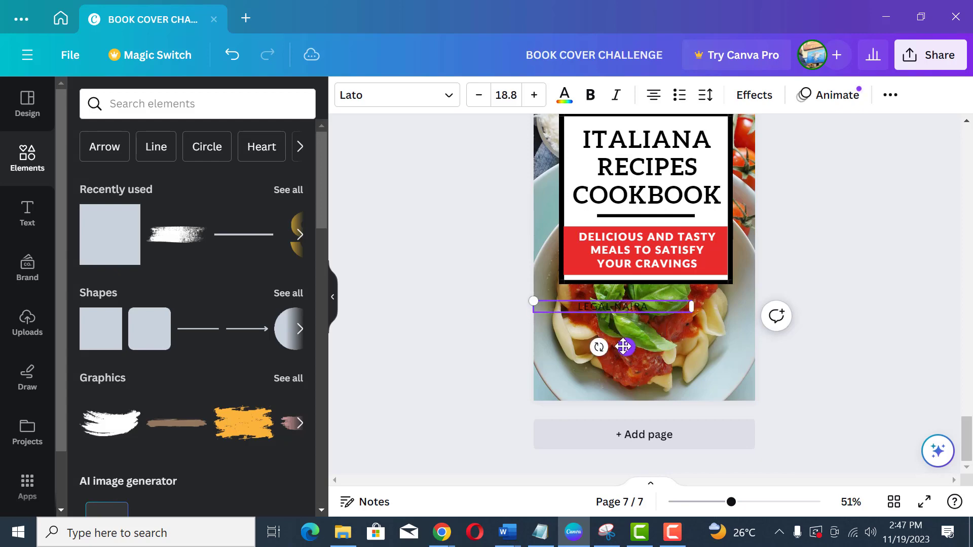
left_click_drag(624, 346, 651, 433)
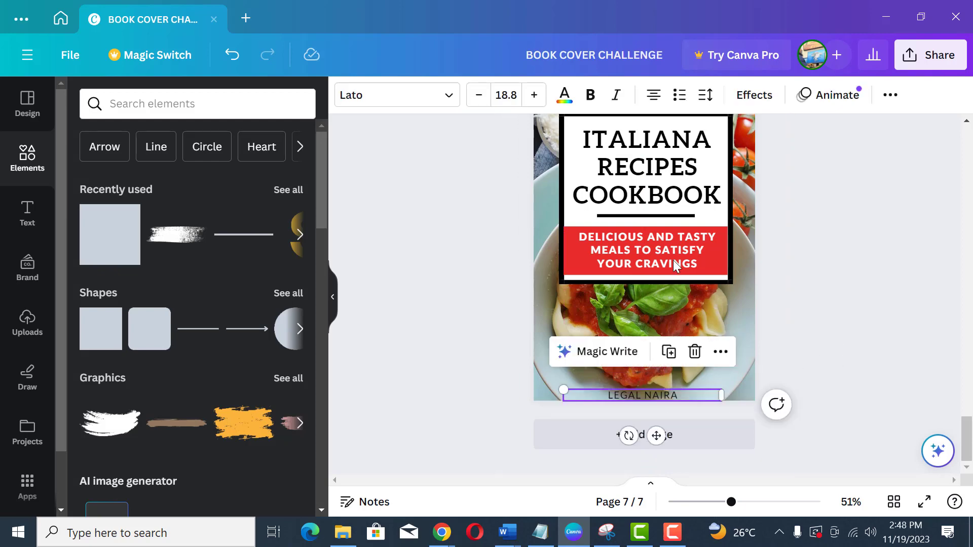
Duplicate the red subtitle rectangle and shape the copy into a thin band across the full width near the cover's bottom
left_click(719, 257)
left_click(628, 203)
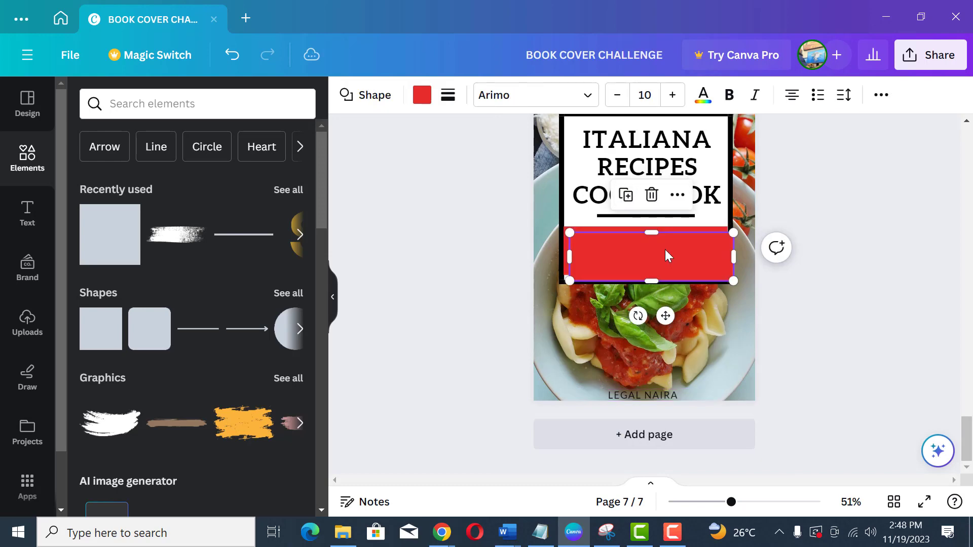
left_click_drag(665, 249, 632, 361)
left_click_drag(698, 370, 770, 371)
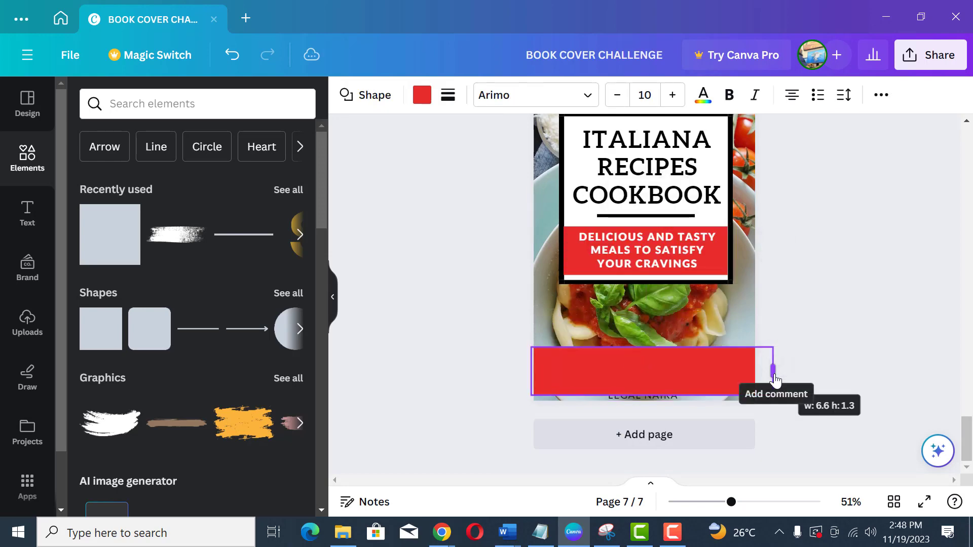
left_click_drag(650, 395, 655, 417)
Place the author name over the bottom red band and bring it forward in front of the band
left_click(660, 397)
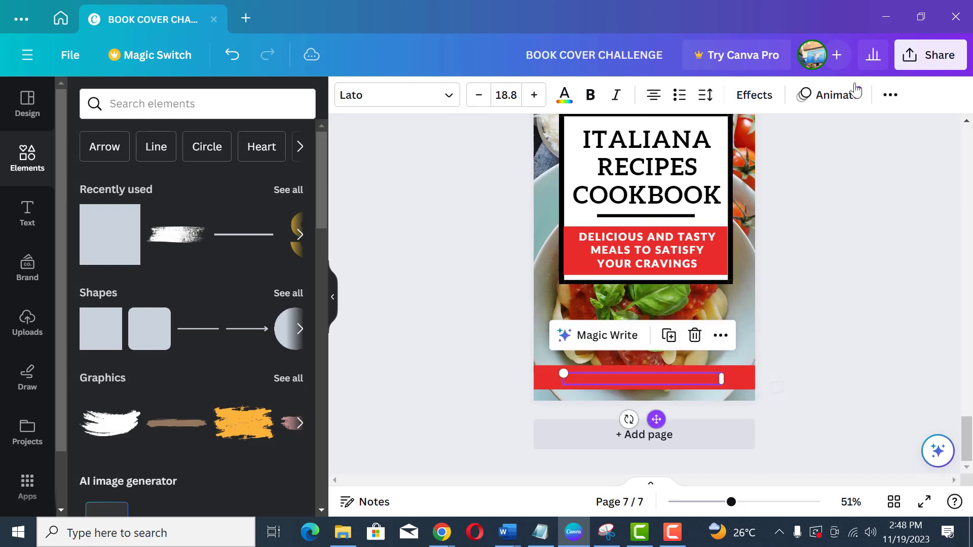
left_click(890, 94)
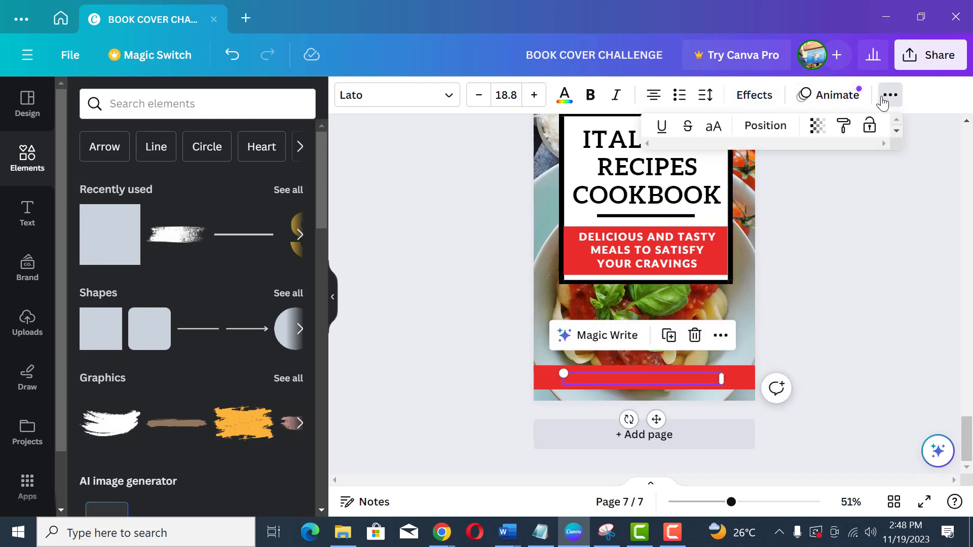
left_click(766, 131)
left_click(112, 135)
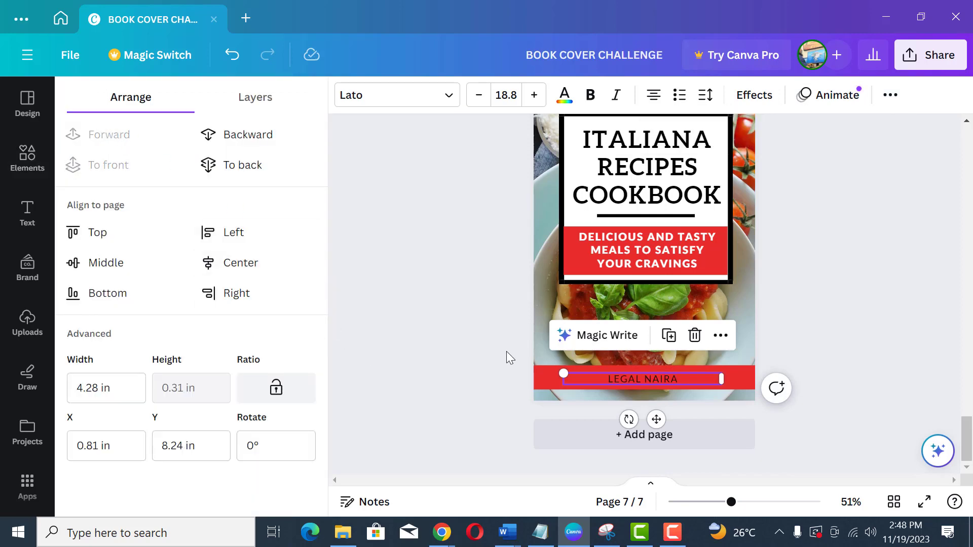
Enlarge the author name to a font size of about 22.4 and centre it on the red band
left_click_drag(556, 370, 526, 367)
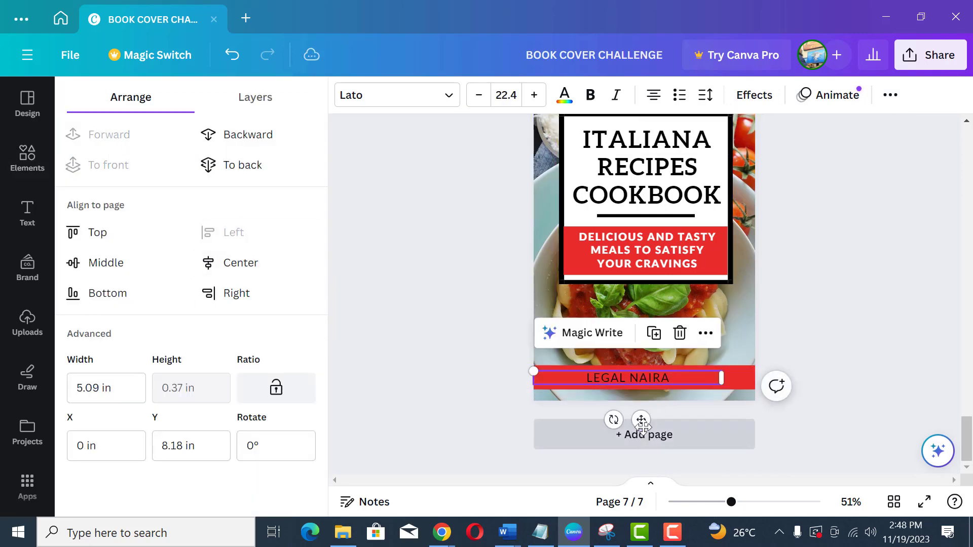
left_click_drag(642, 417, 657, 422)
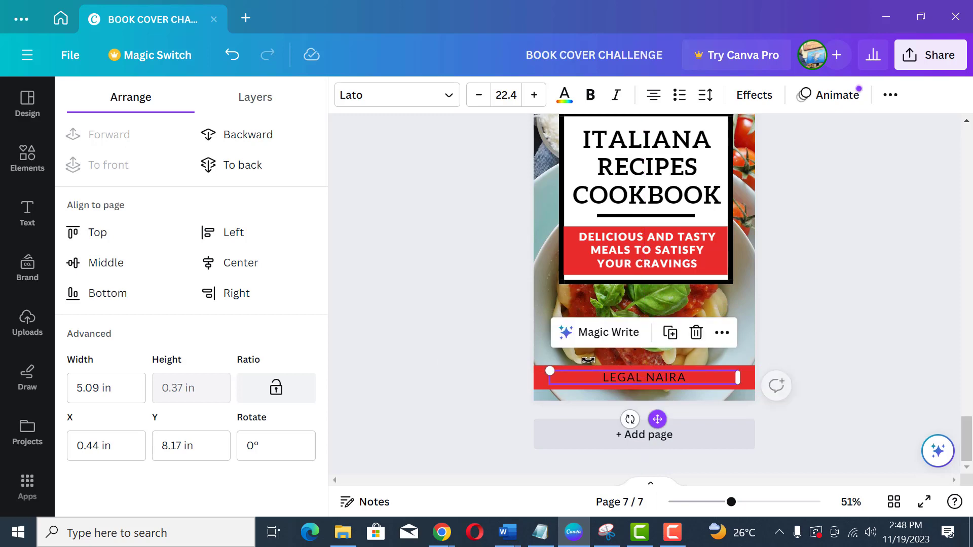
Change the author name's text colour on the bottom red band to white (#ffffff)
left_click(573, 105)
left_click(286, 229)
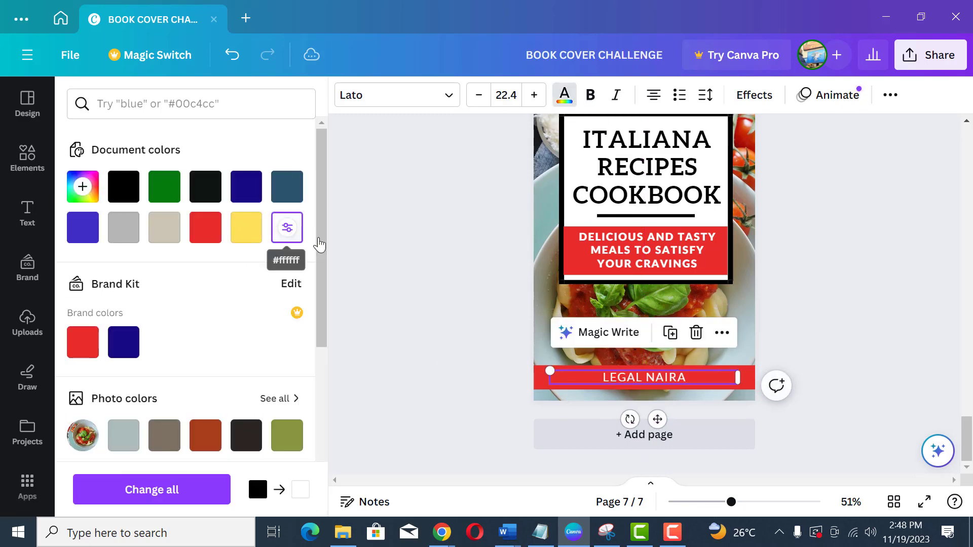
left_click(853, 284)
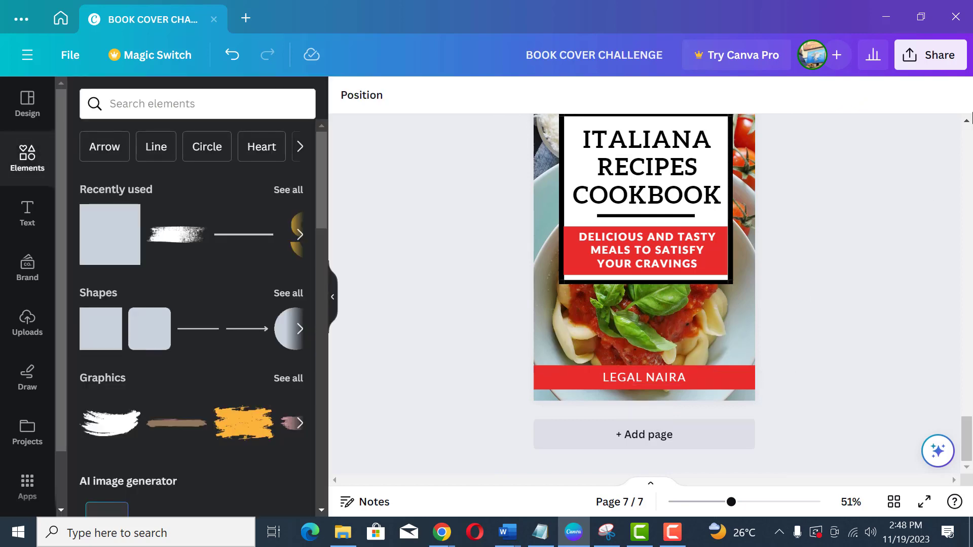
Adjust the cookbook cover's background photo to brightness 18 and contrast 6
left_click(966, 123)
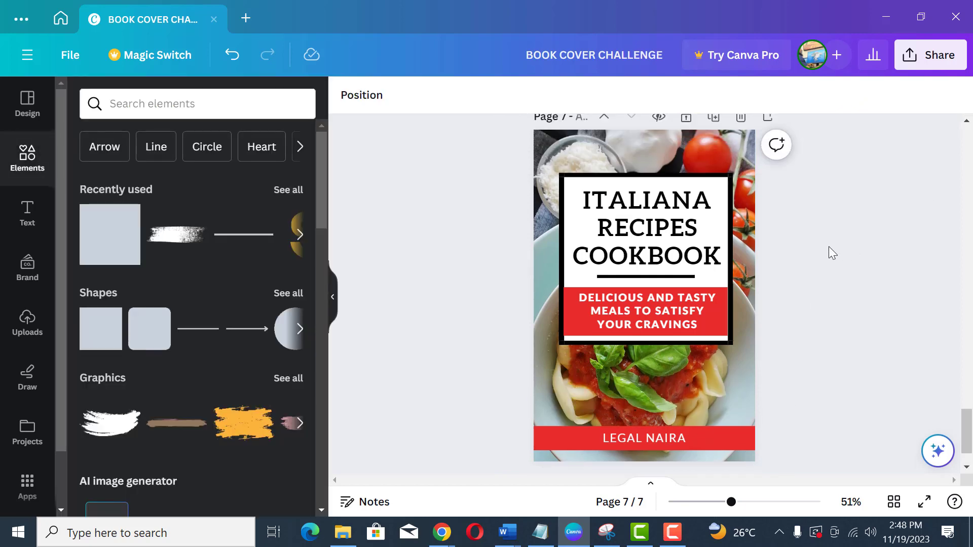
left_click(741, 157)
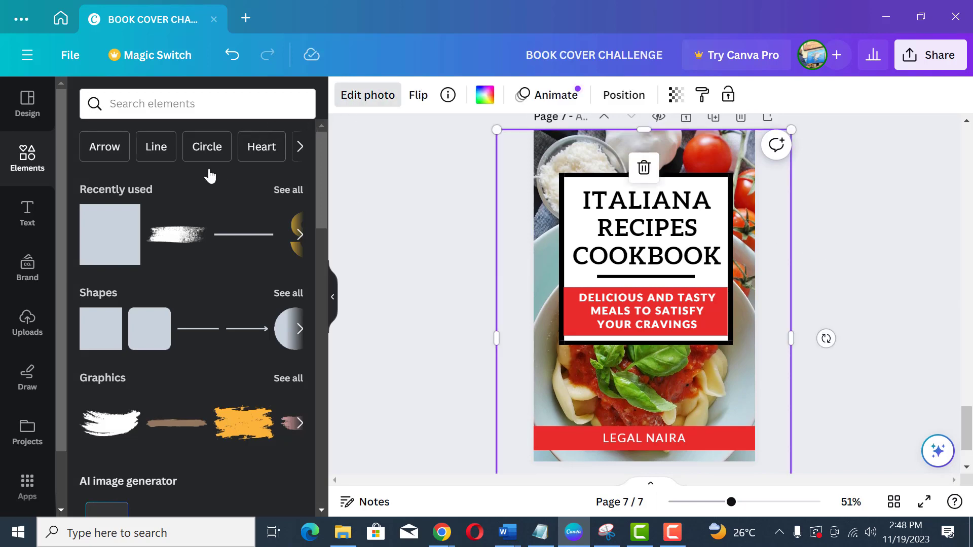
left_click(192, 123)
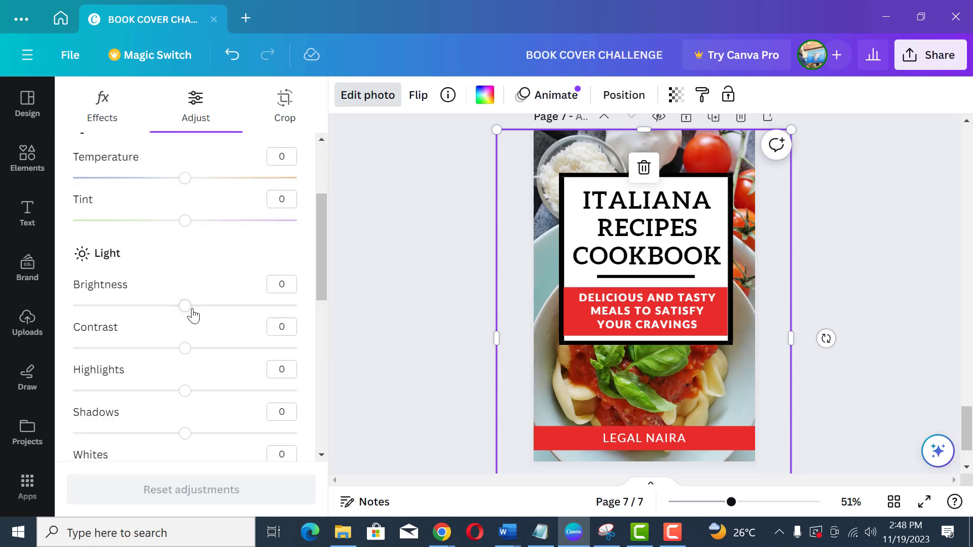
left_click_drag(196, 310, 207, 312)
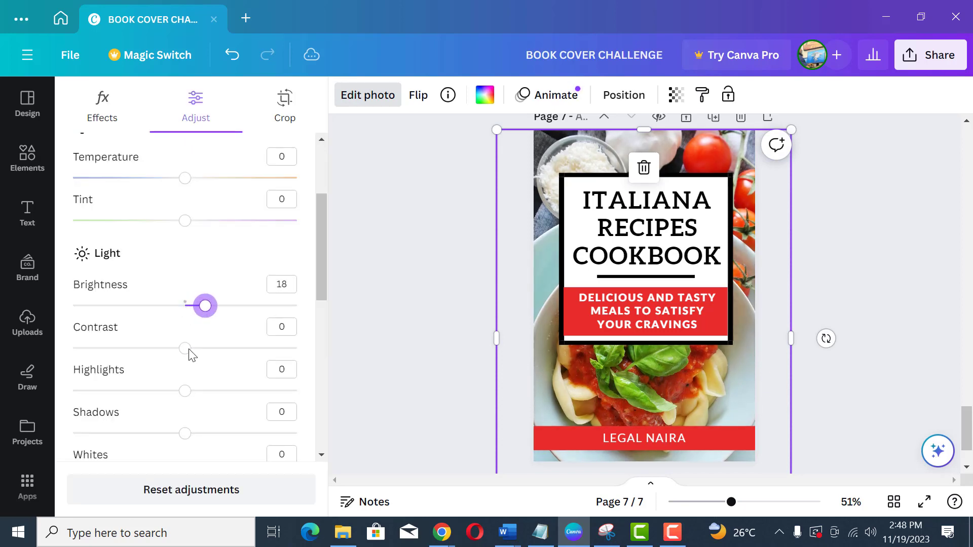
left_click_drag(185, 349, 191, 348)
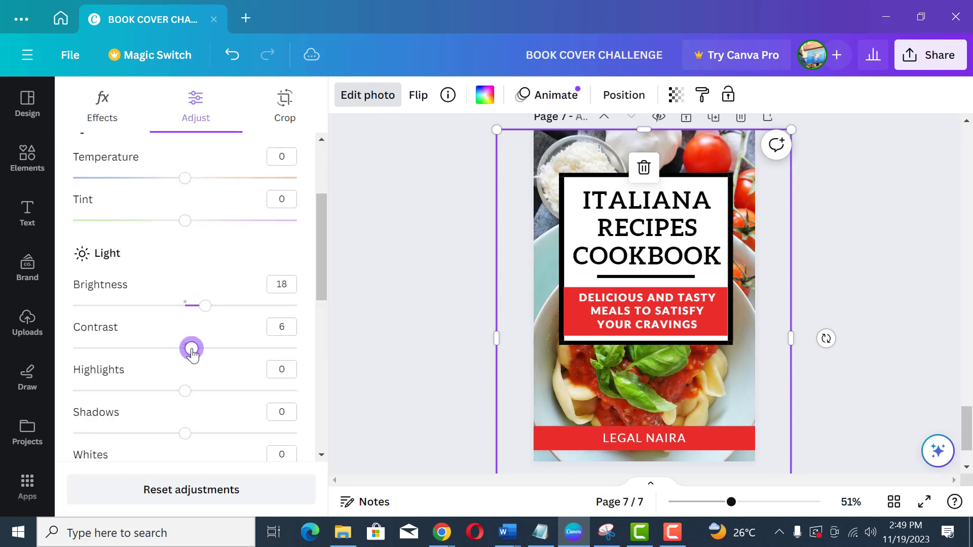
left_click(859, 219)
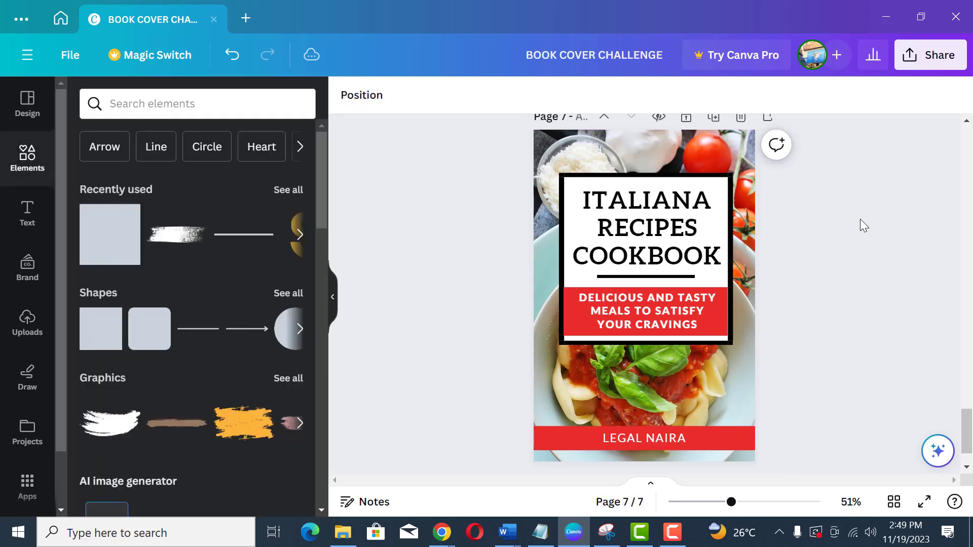
Review the cookbook cover on page 7 alongside the Paris Travel Guide cover on page 6
scroll(860, 219, "down", 1)
scroll(860, 220, "up", 1)
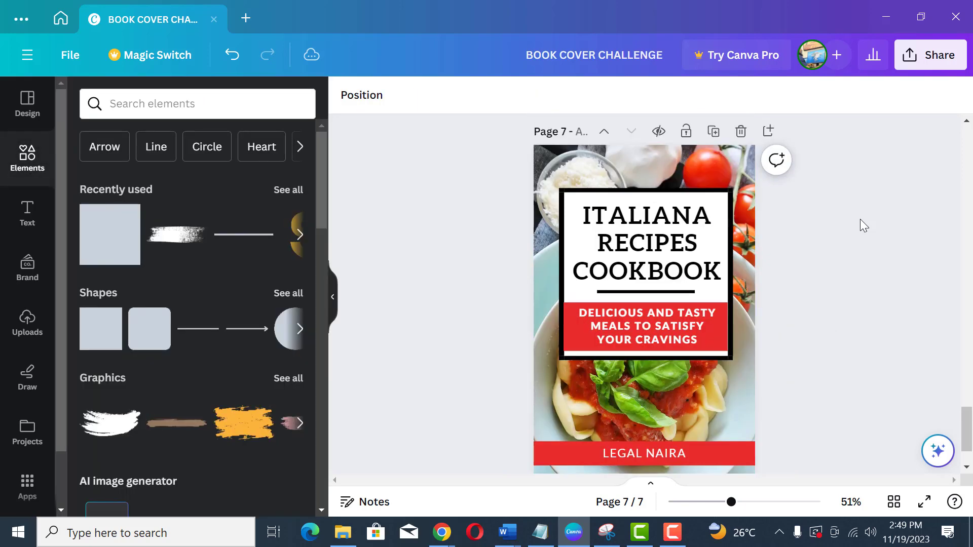
scroll(859, 219, "up", 6)
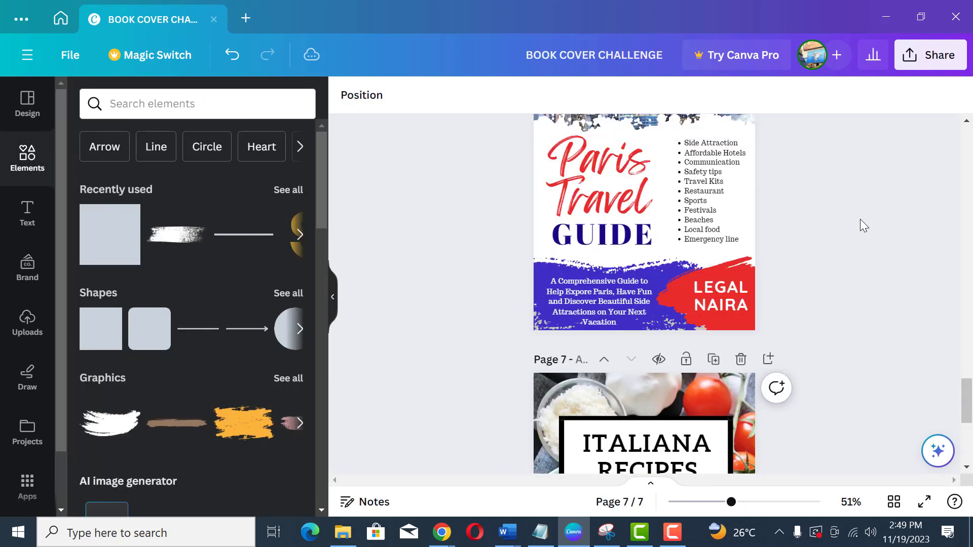
scroll(860, 219, "down", 2)
scroll(859, 219, "up", 1)
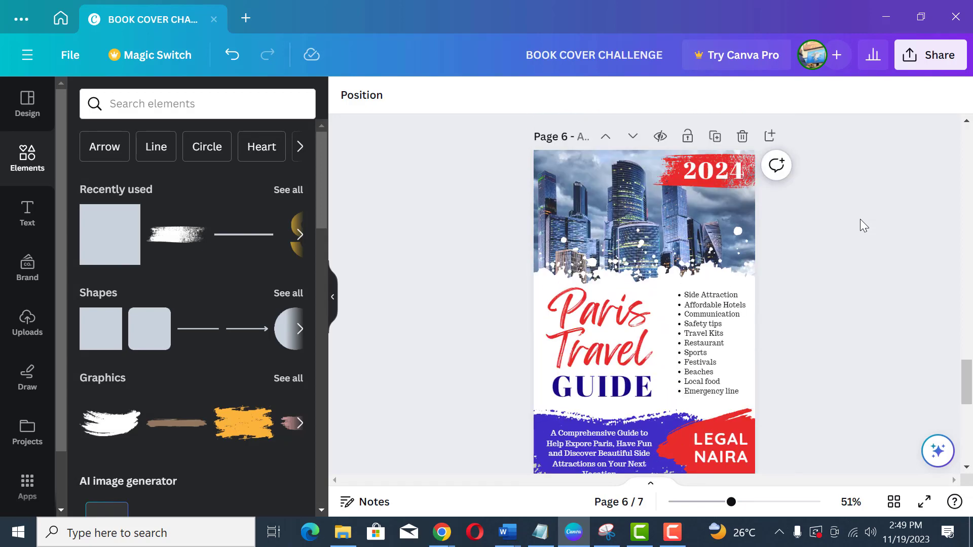
scroll(860, 219, "down", 5)
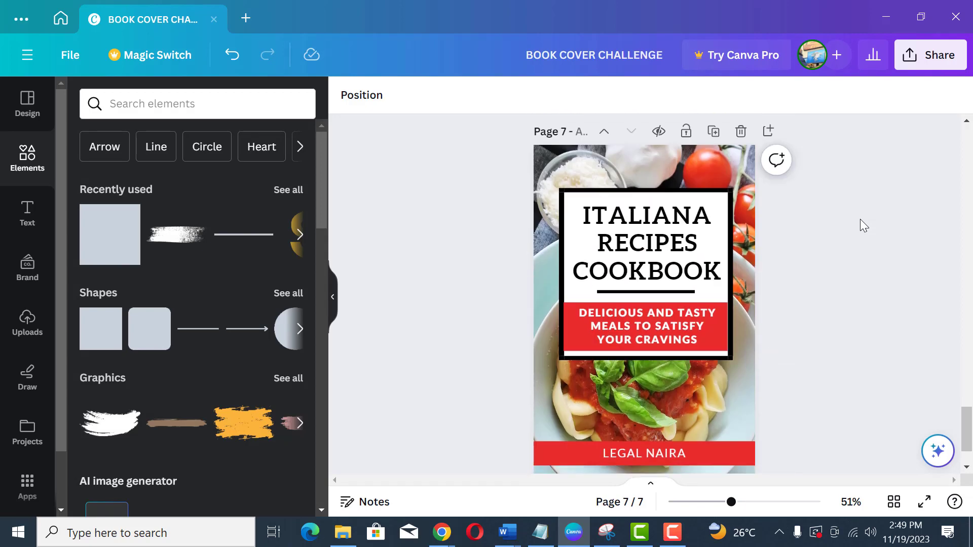
left_click(668, 256)
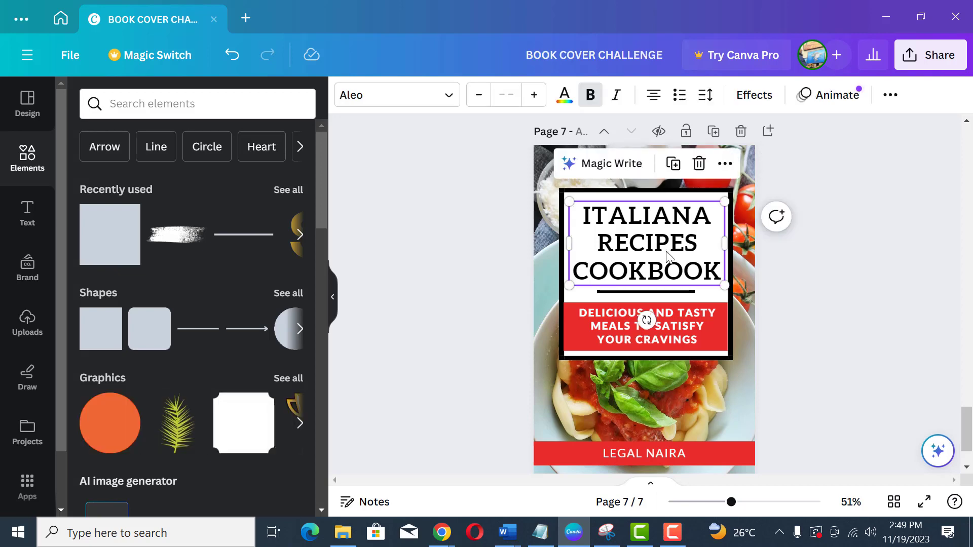
left_click(802, 272)
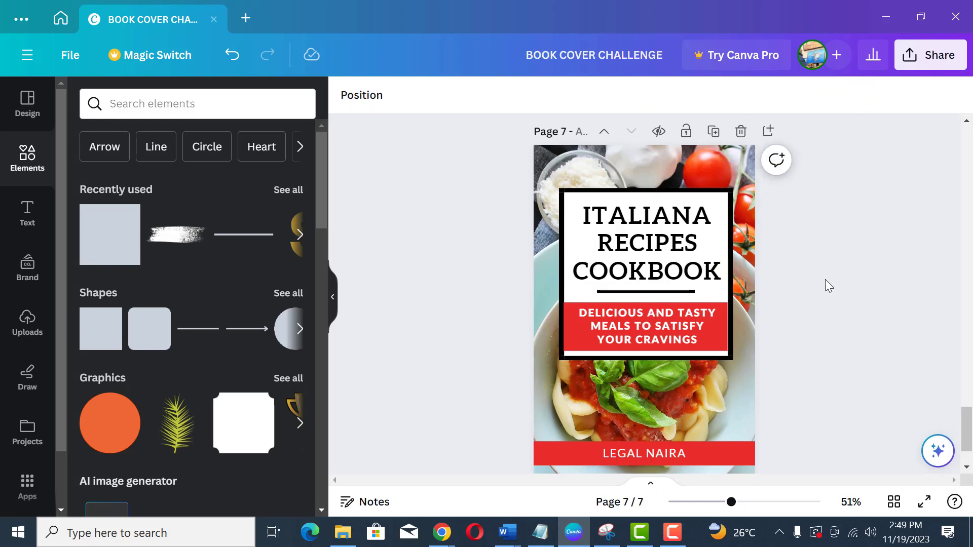
Examine the page 6 and page 7 covers in detail at 83% zoom, checking the texts, photos and red bands
scroll(886, 351, "up", 5, "ctrl")
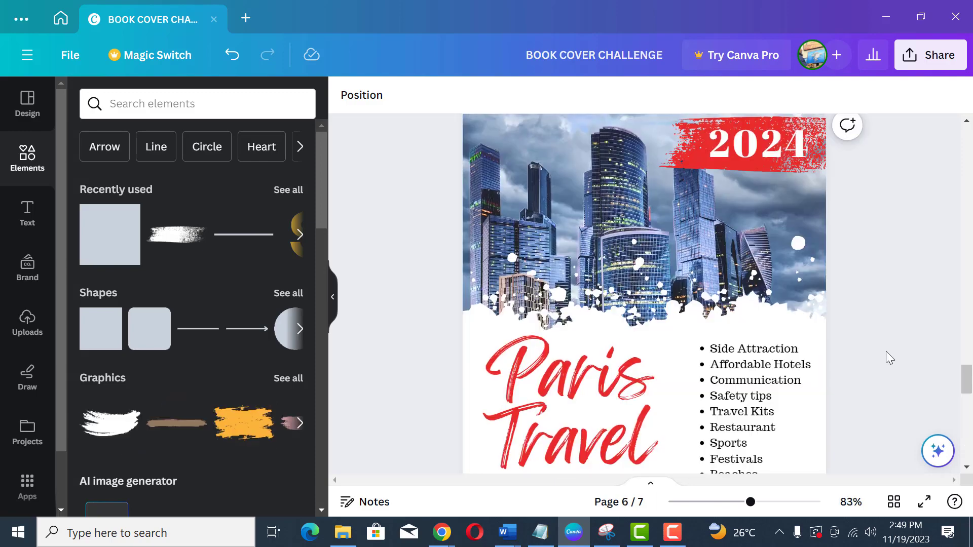
scroll(886, 351, "down", 3)
scroll(885, 352, "down", 8)
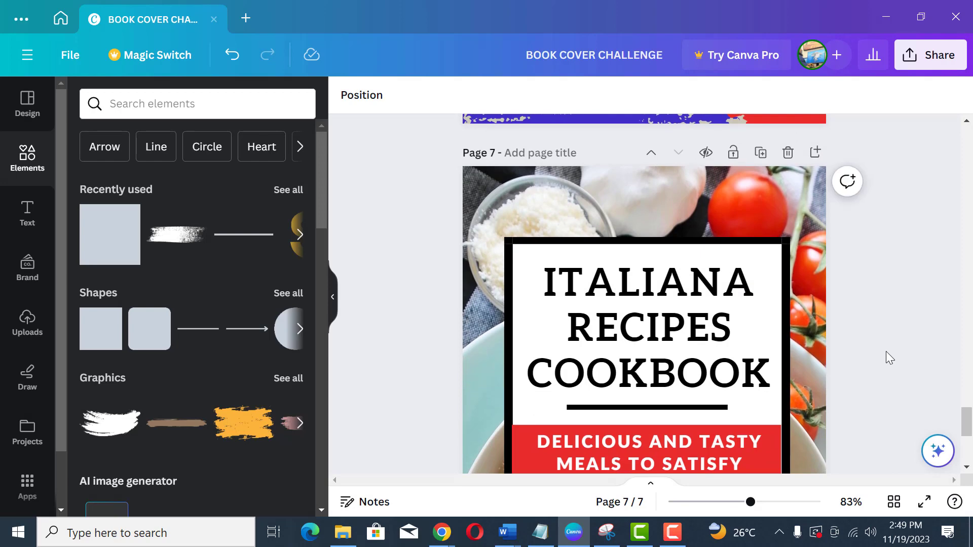
scroll(886, 351, "down", 5)
scroll(885, 352, "up", 7)
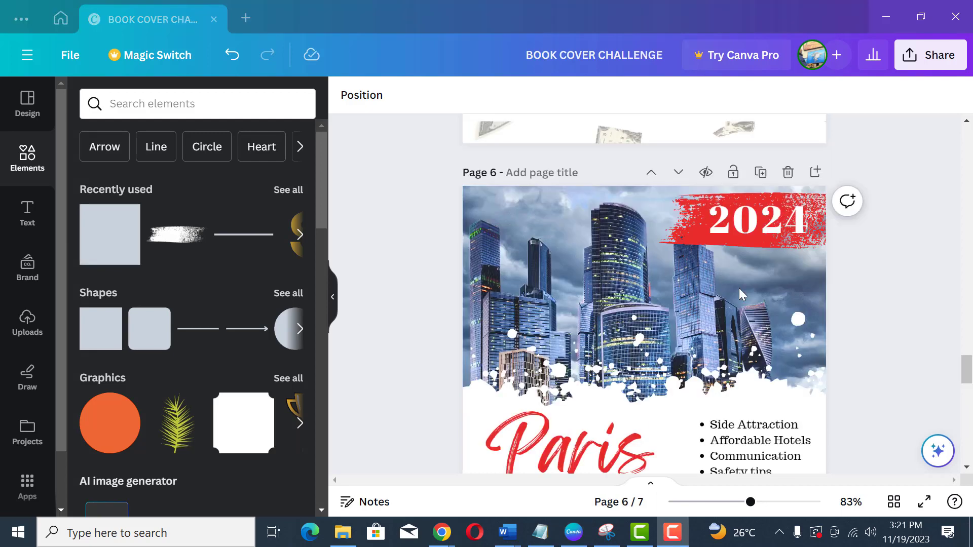
scroll(708, 306, "down", 5)
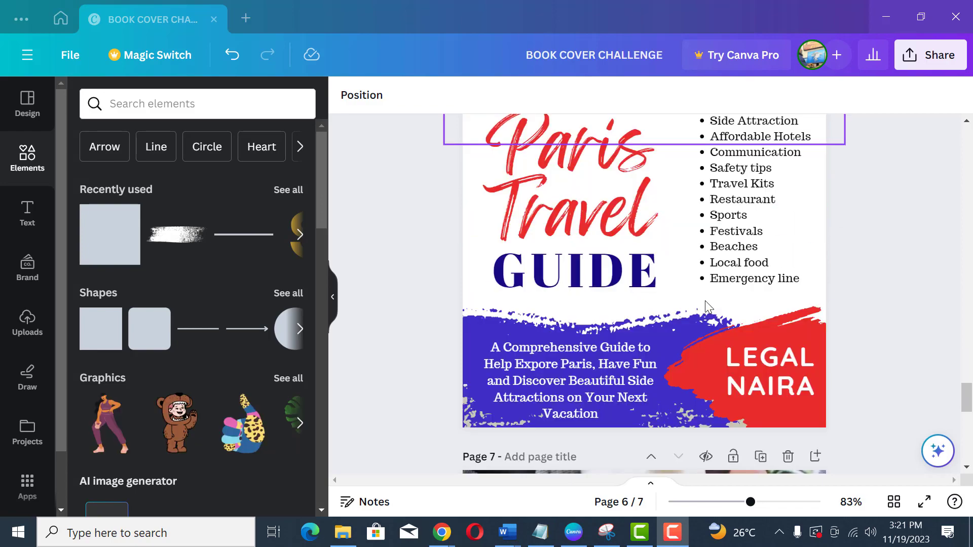
scroll(708, 306, "down", 10)
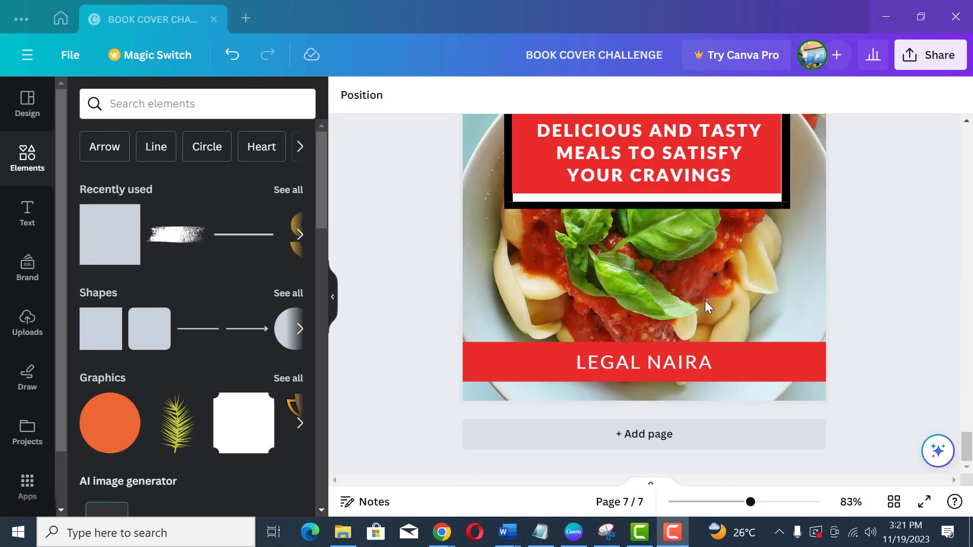
scroll(708, 306, "up", 4)
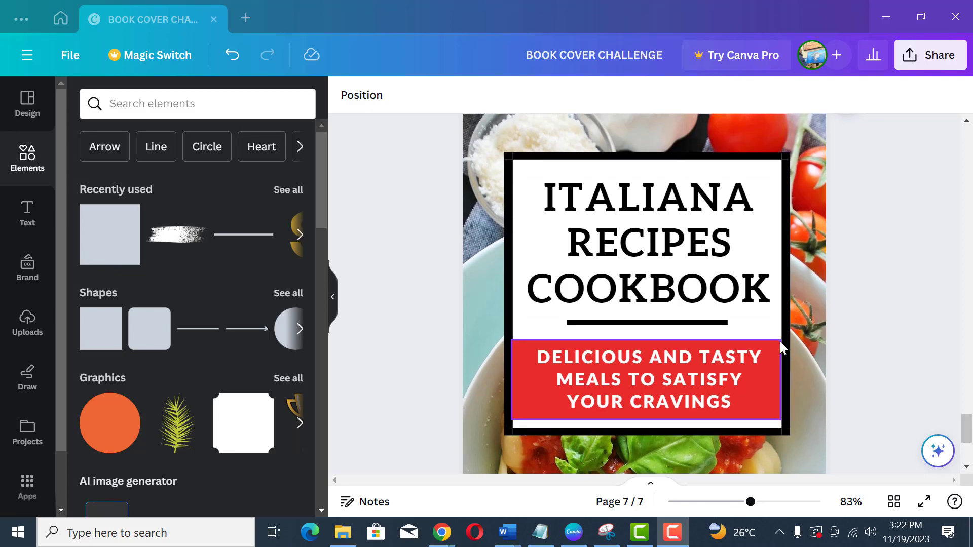
scroll(780, 341, "down", 5)
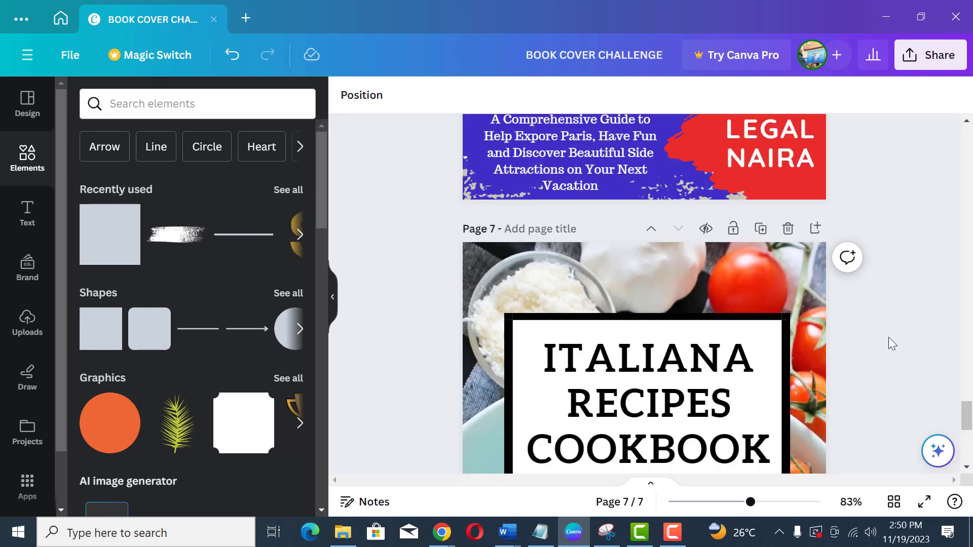
scroll(892, 344, "down", 2)
scroll(892, 343, "down", 5)
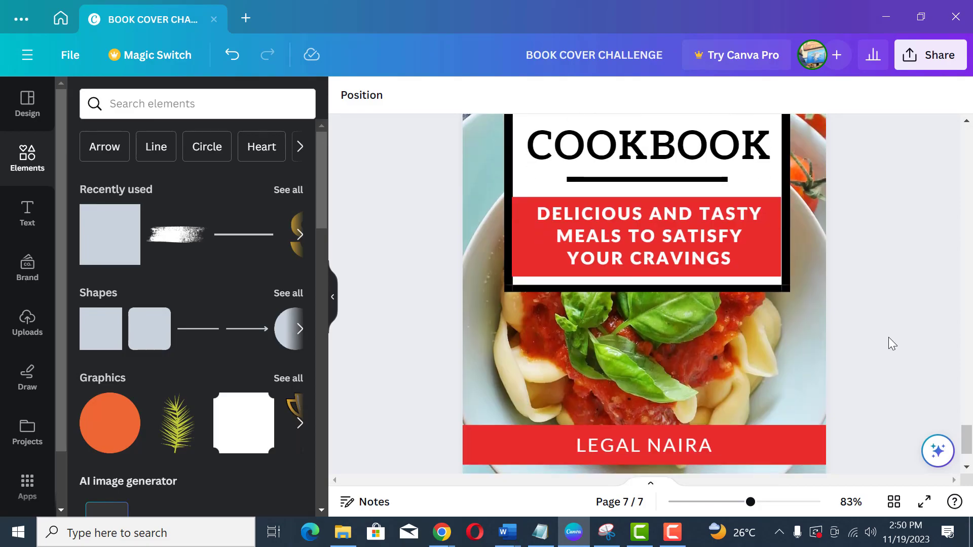